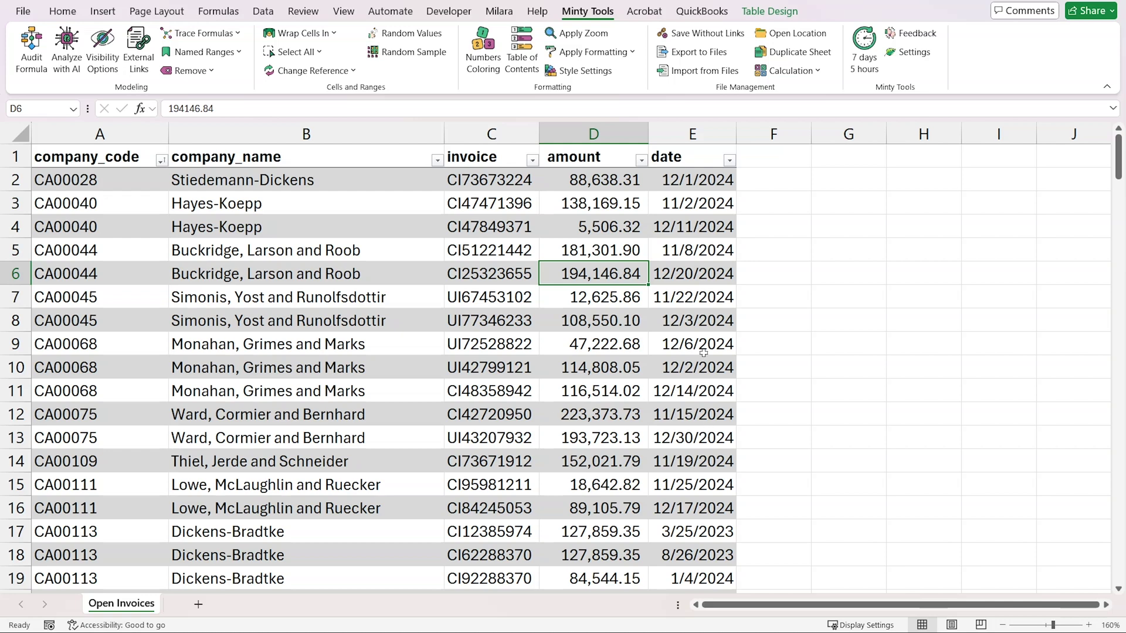
click(729, 159)
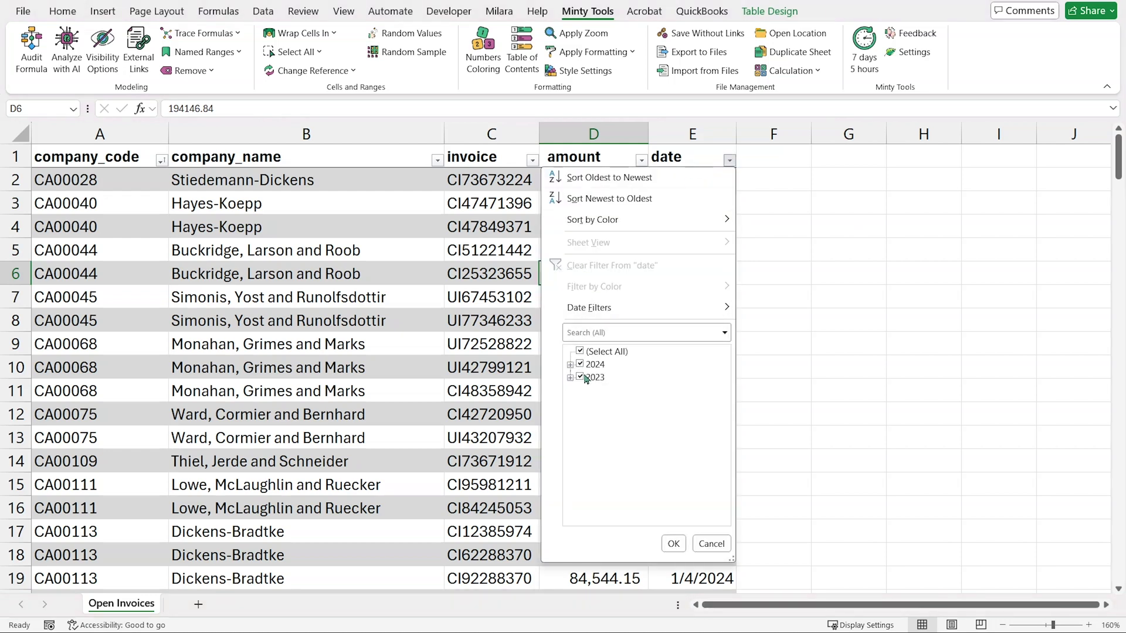
click(730, 163)
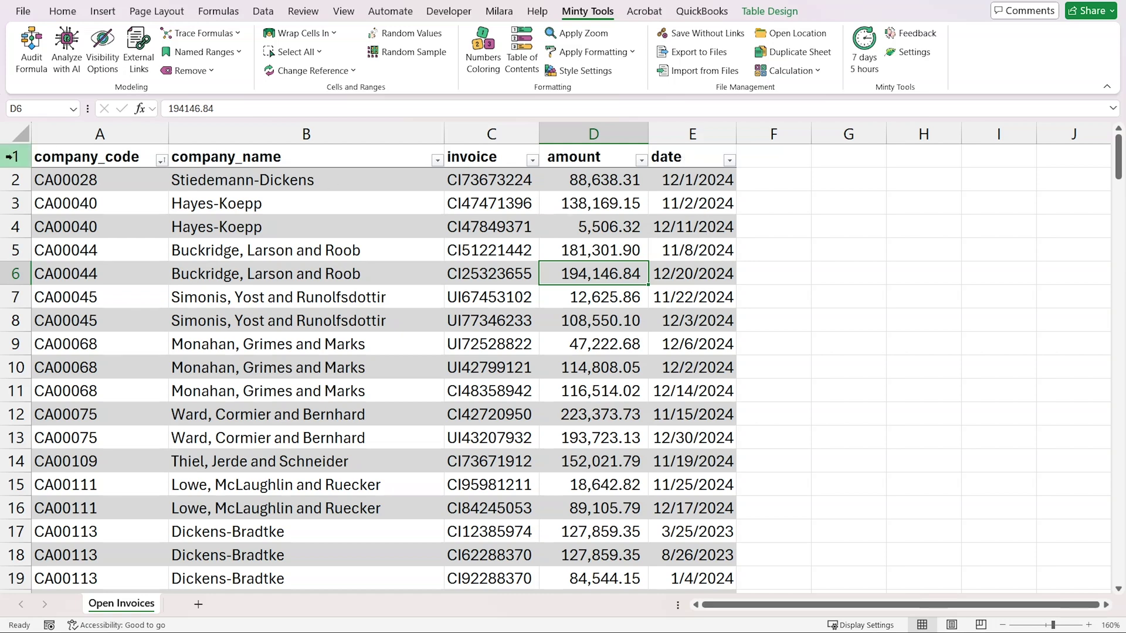
click(9, 157)
Insert a row above the table, enter the 30-day term in F1 and header maturity_date in F2.
key(ctrl+shift+plus)
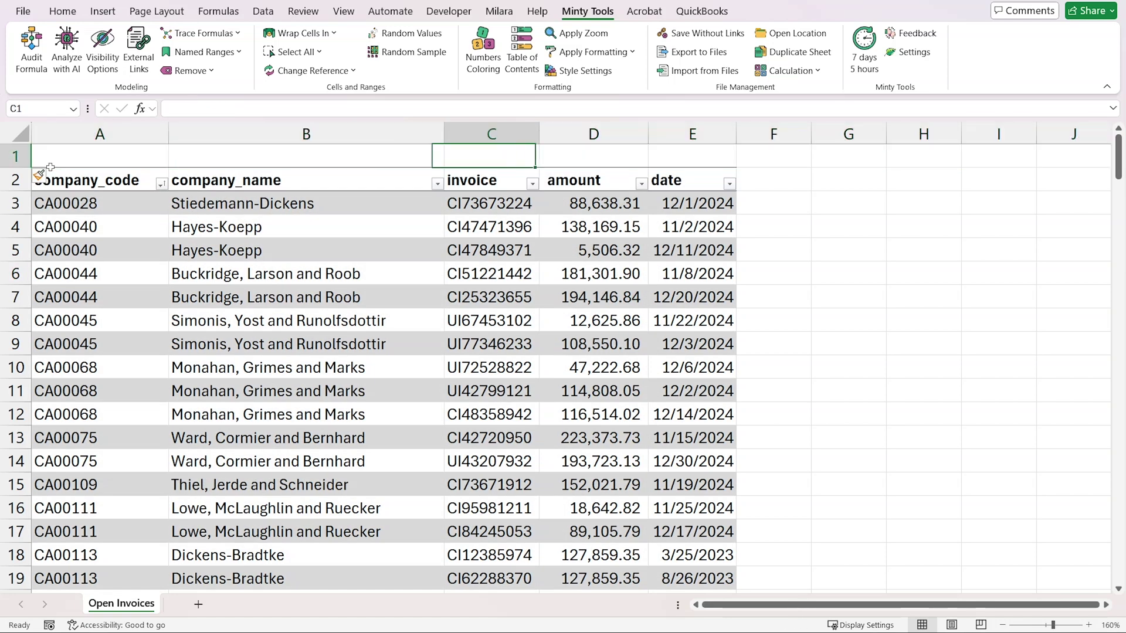
key(Right)
key(Right)
key(Right)
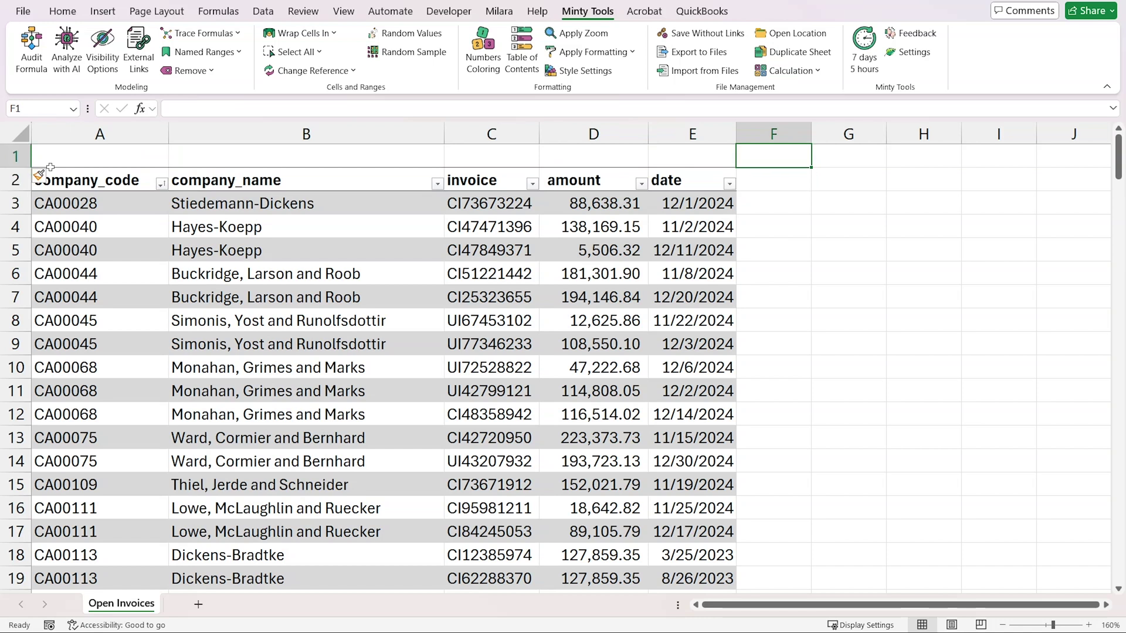
text(30)
key(Return)
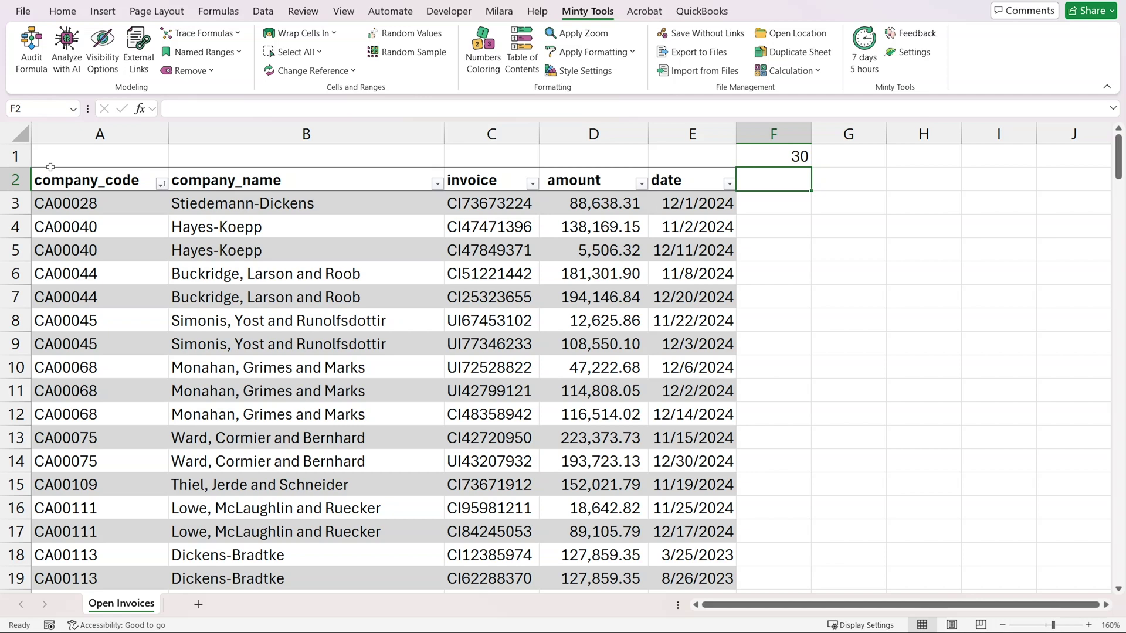
text(maturity_date)
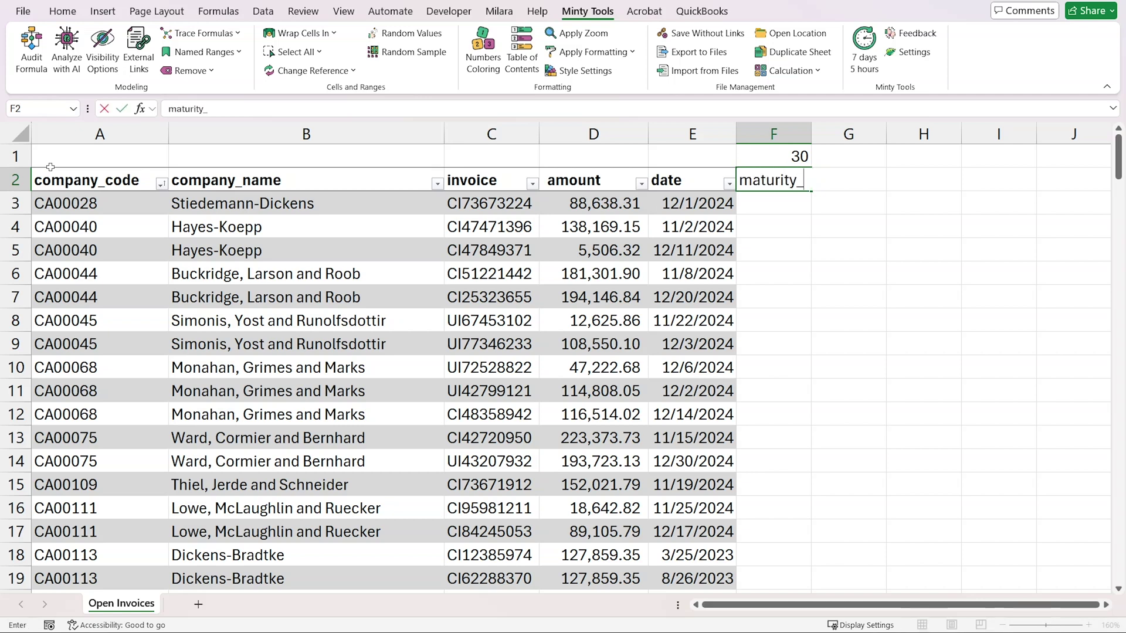
key(Return)
text(=)
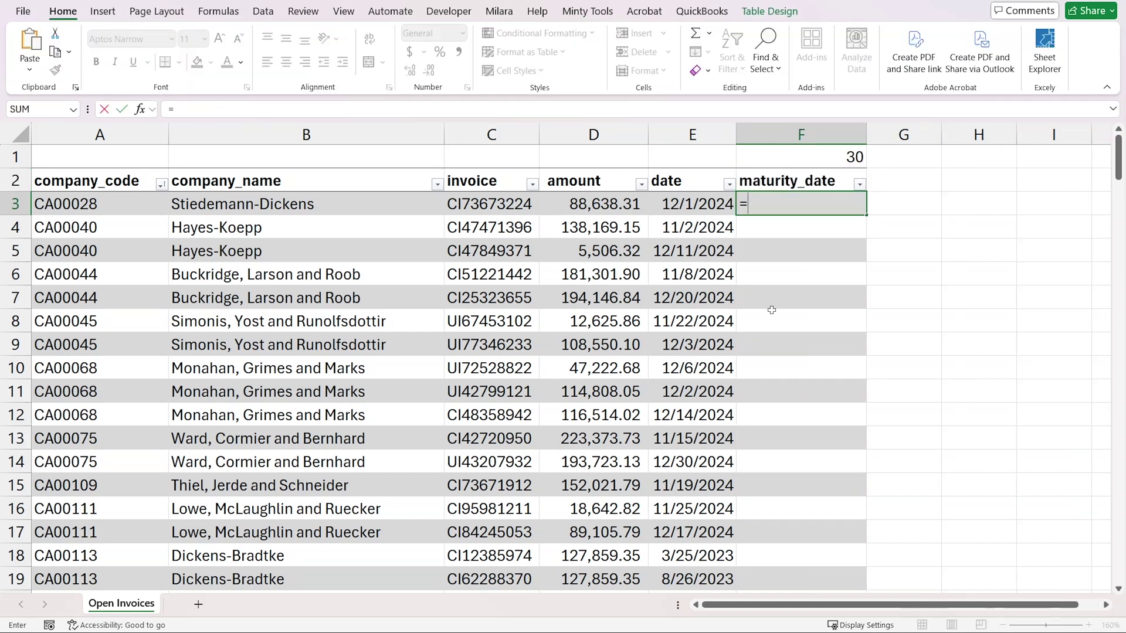
key(Left)
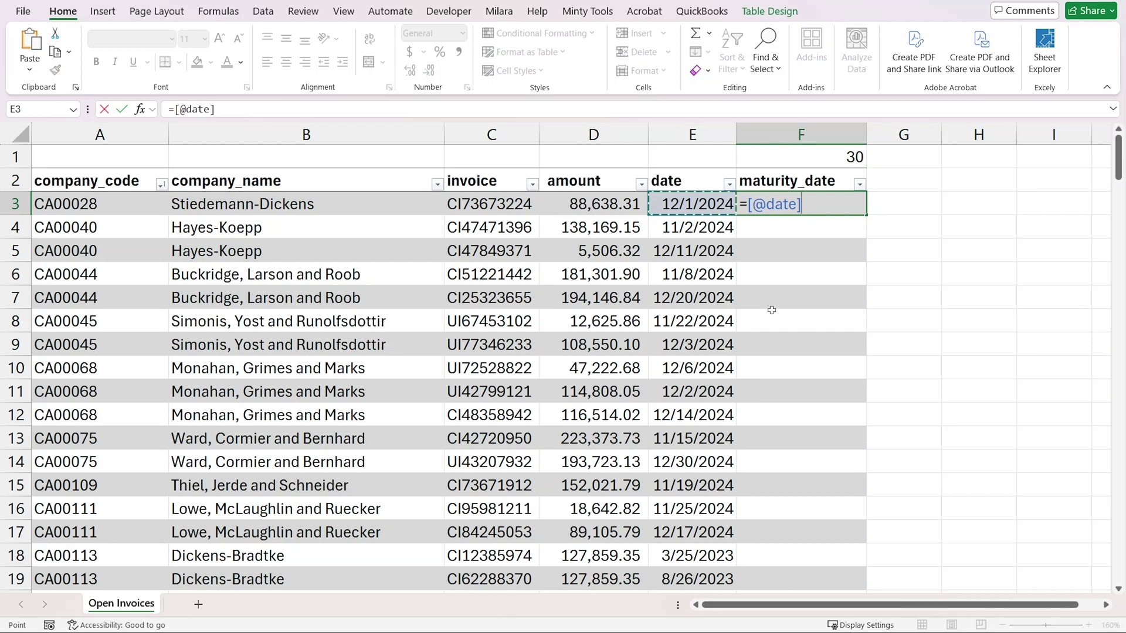
text(+)
key(Up)
key(Up)
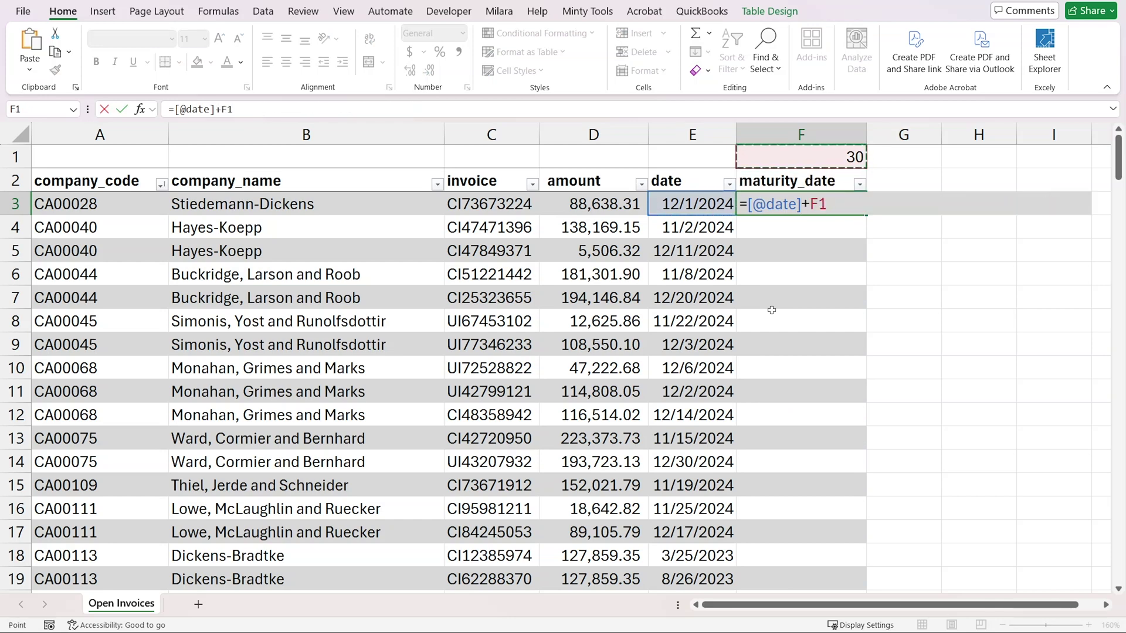
key(F4)
key(Return)
key(Down)
key(Down)
key(Down)
key(Down)
key(Down)
key(Down)
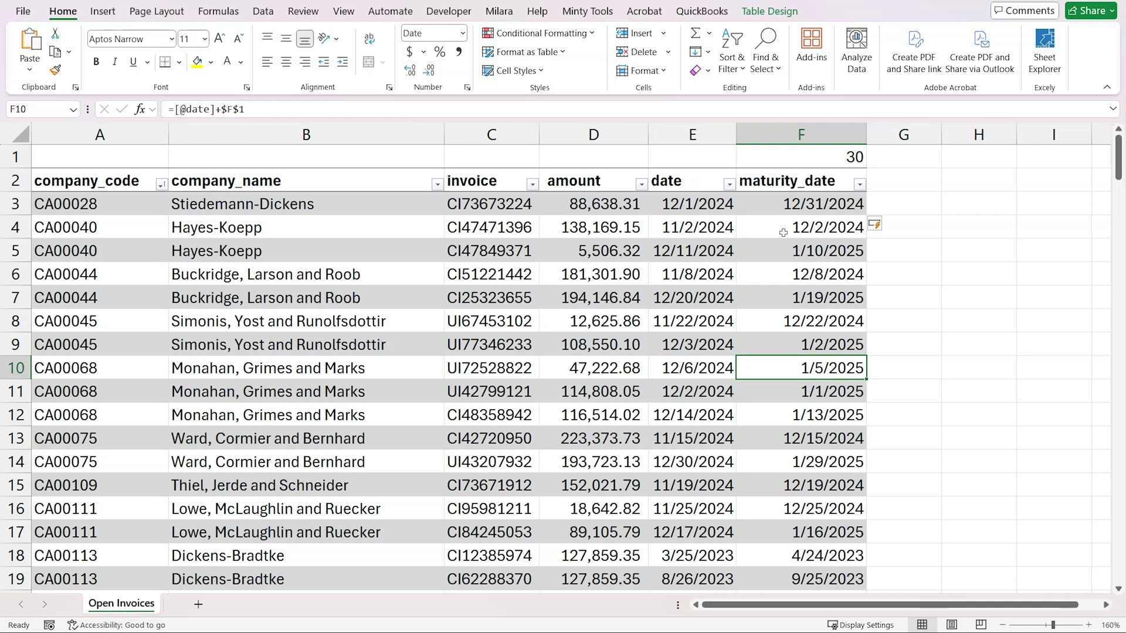
click(904, 181)
text(overdue_da)
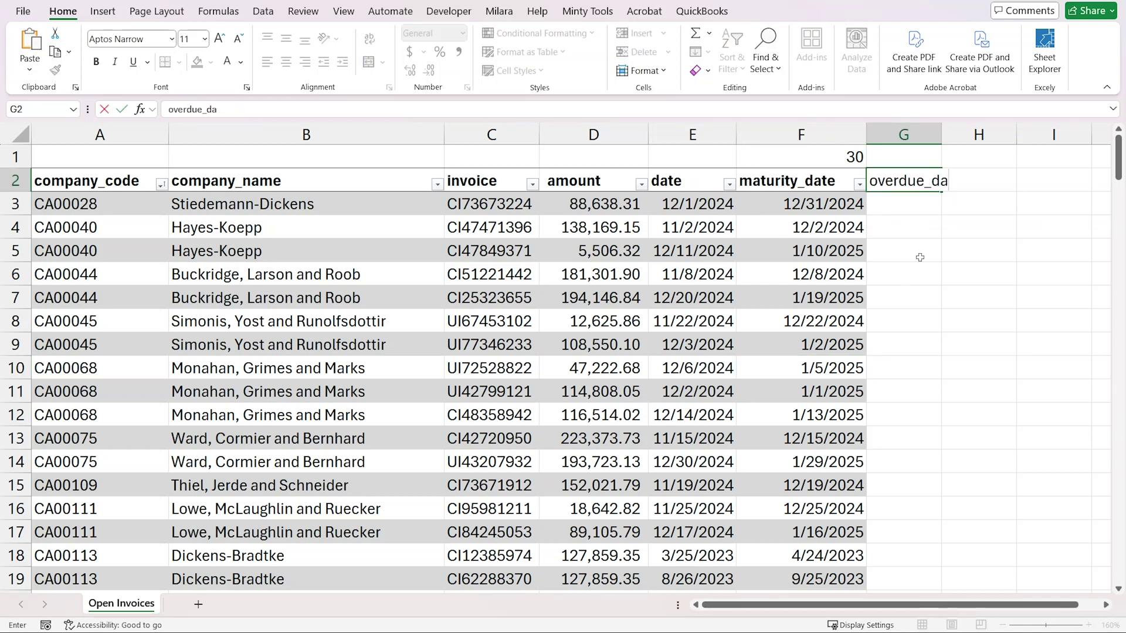
text(yue)
Correct the G2 header to overdue_days and autofit column G.
key(BackSpace)
key(BackSpace)
text(s)
key(Return)
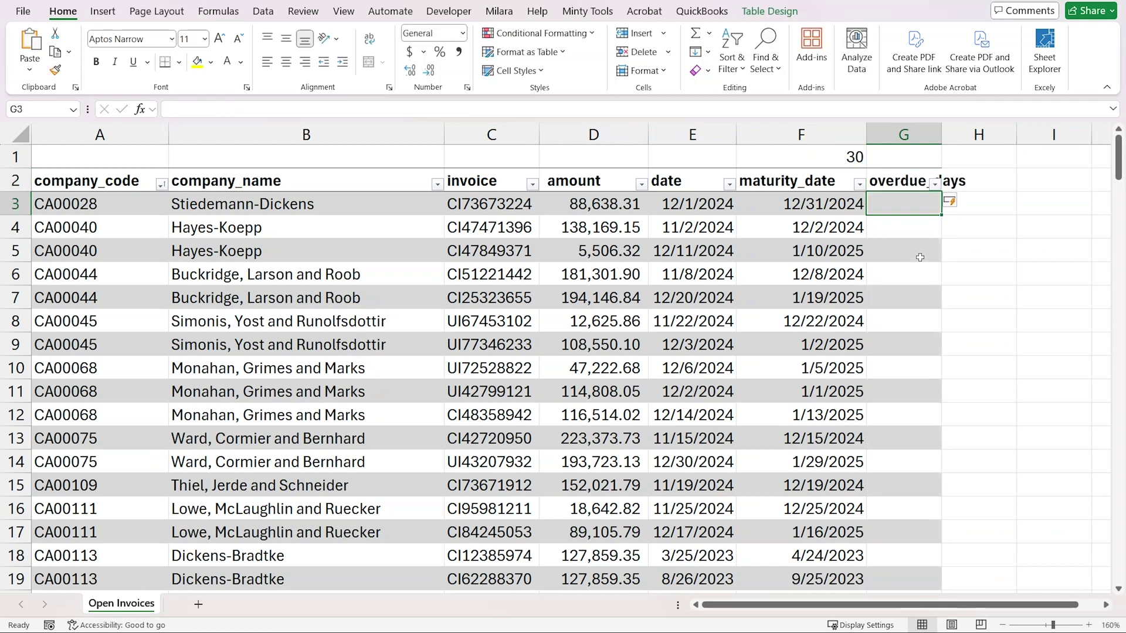
key(Up)
key(alt+h)
key(o)
key(i)
Enter reference date 1/5/2025 in G1 and fill G3 down with =$G$1-[@[maturity_date]].
key(Up)
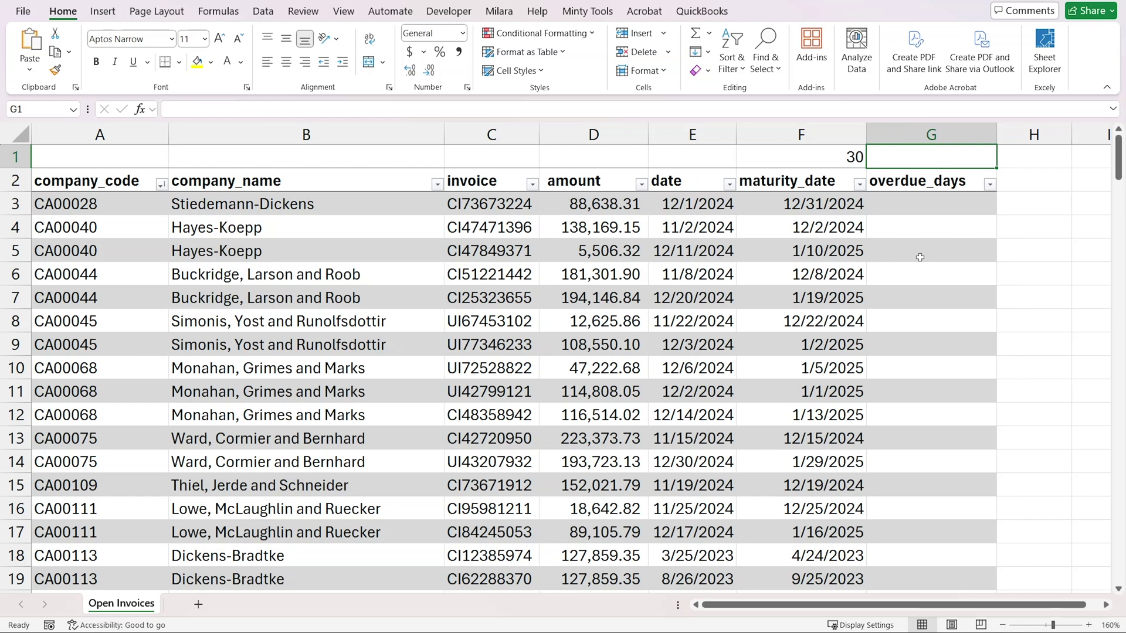
text(1/5/2025)
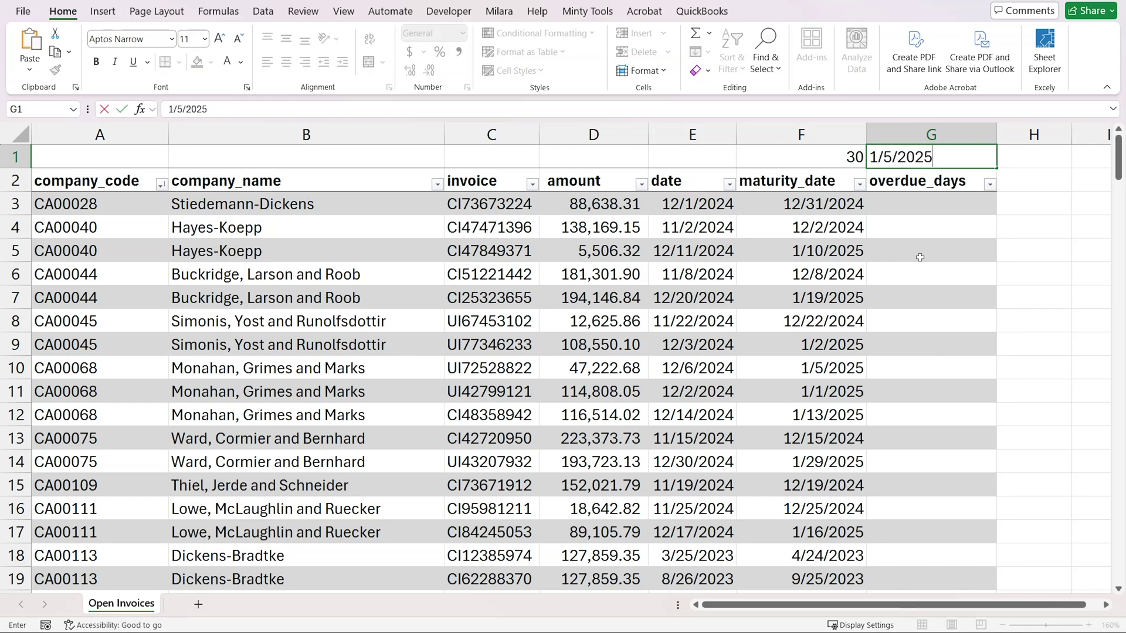
key(Return)
key(Return)
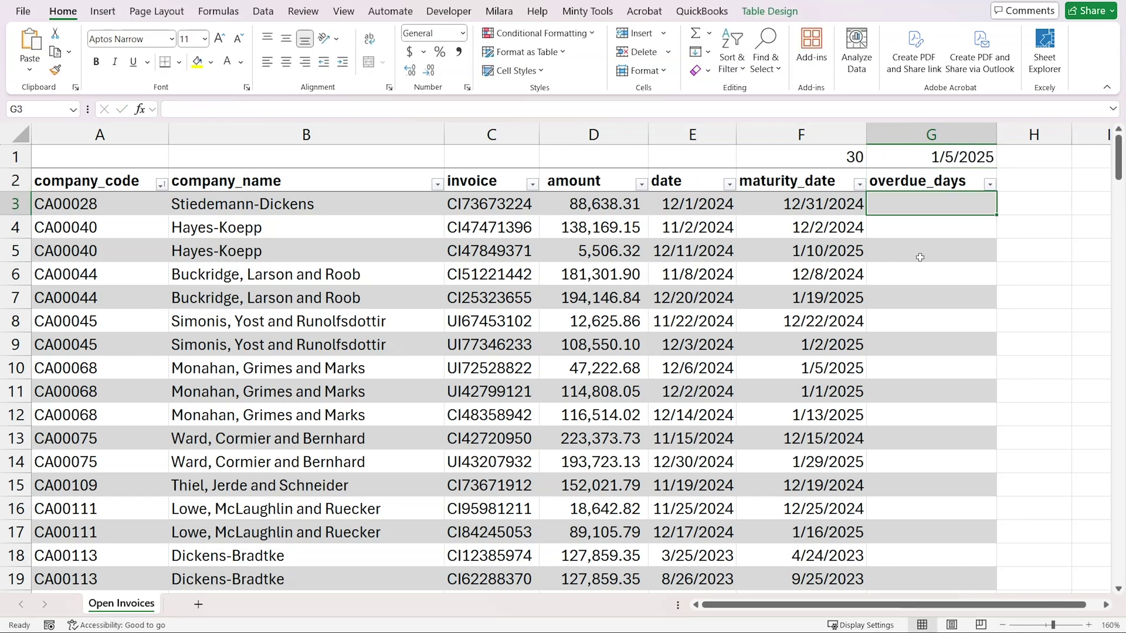
text(=)
key(Up)
key(Up)
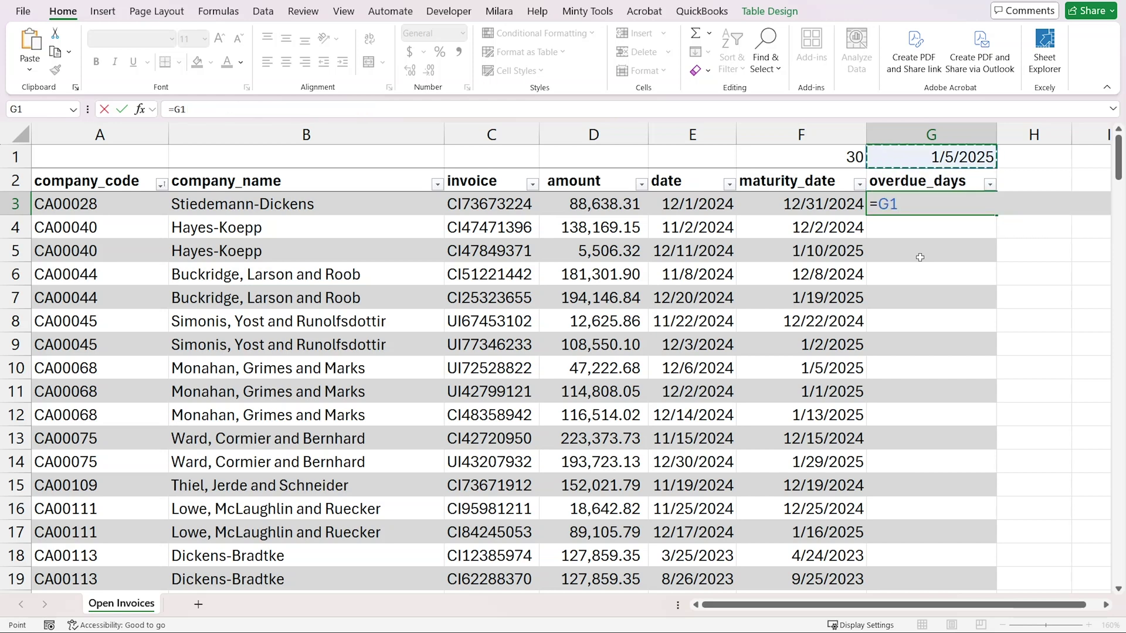
key(F4)
text(-)
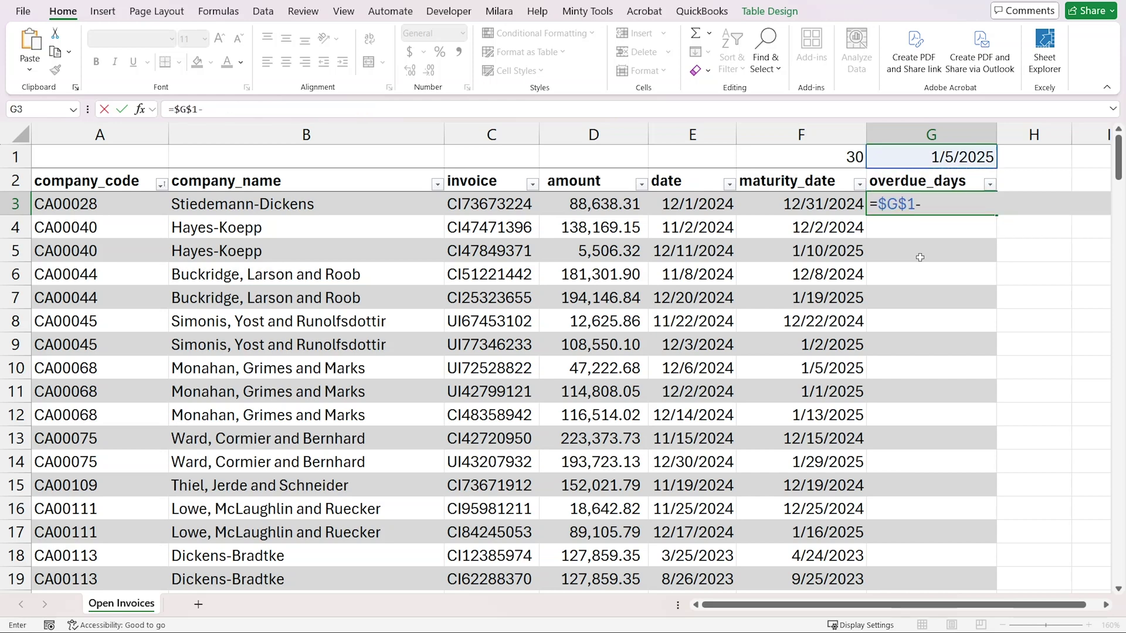
key(Left)
key(ctrl+Return)
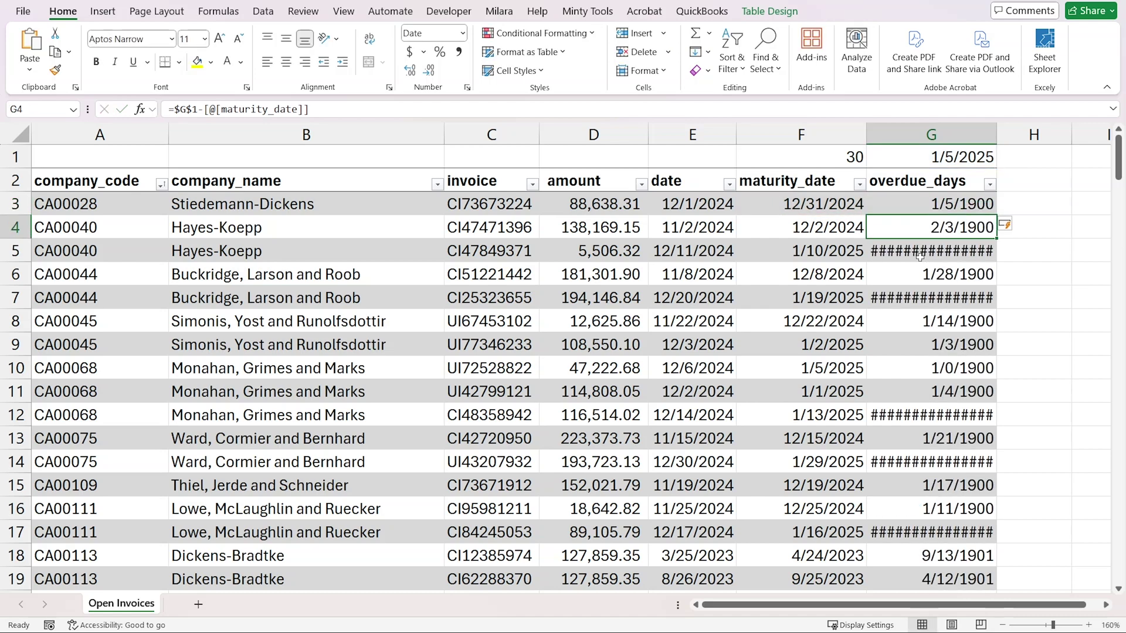
key(ctrl+shift+Down)
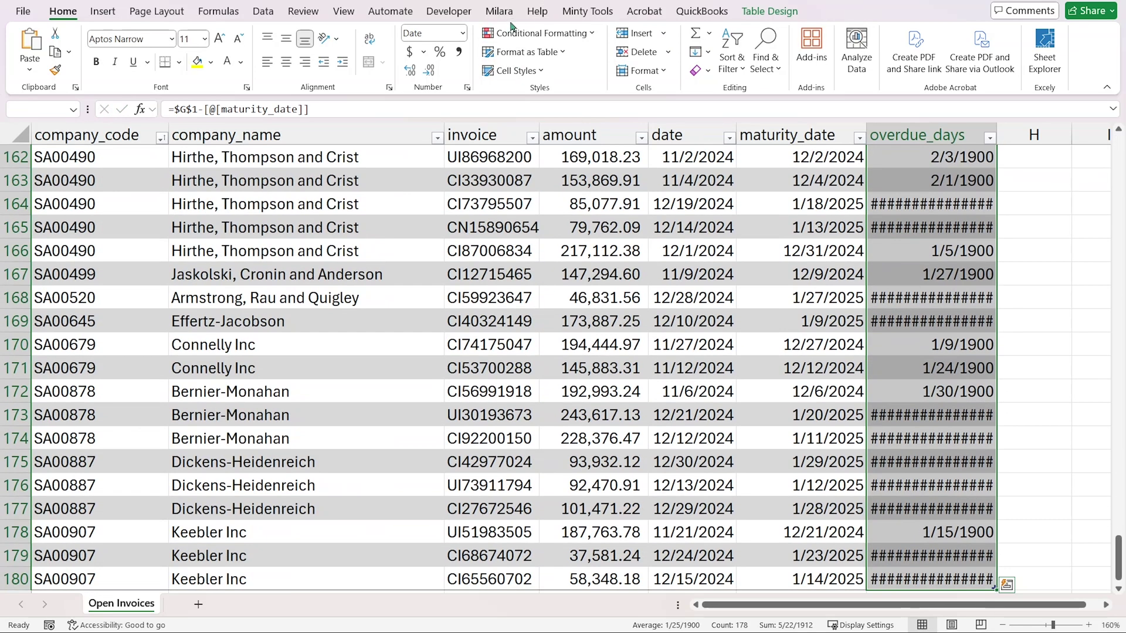
Format the overdue_days column as Number with no decimals, then check the negative value in G7.
click(463, 33)
click(469, 91)
key(ctrl+BackSpace)
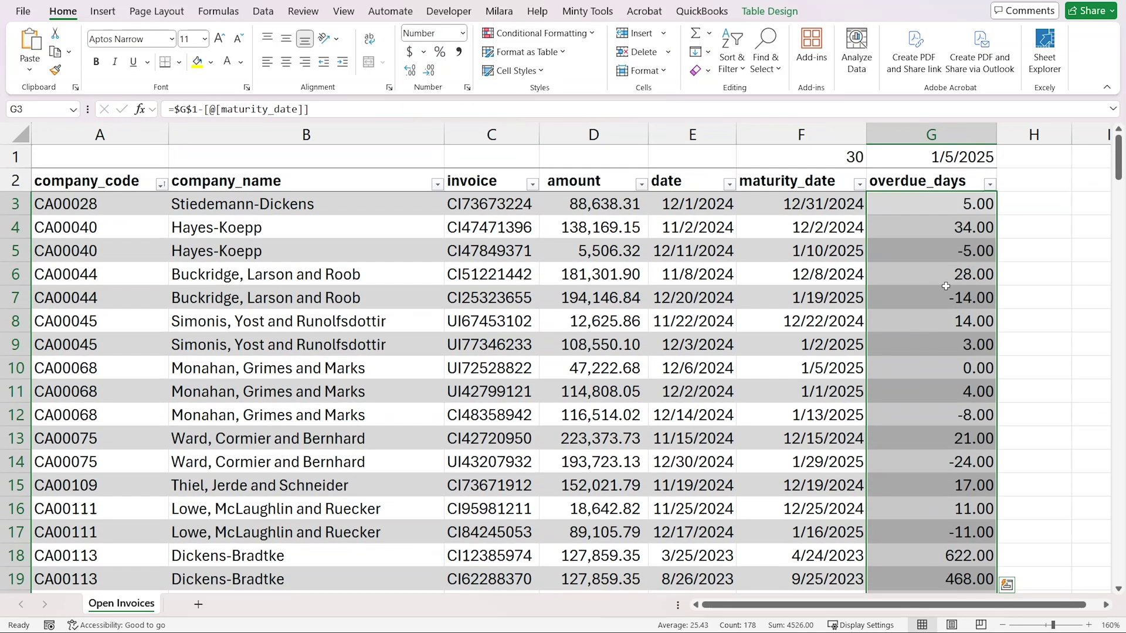
click(430, 70)
click(430, 70)
click(915, 203)
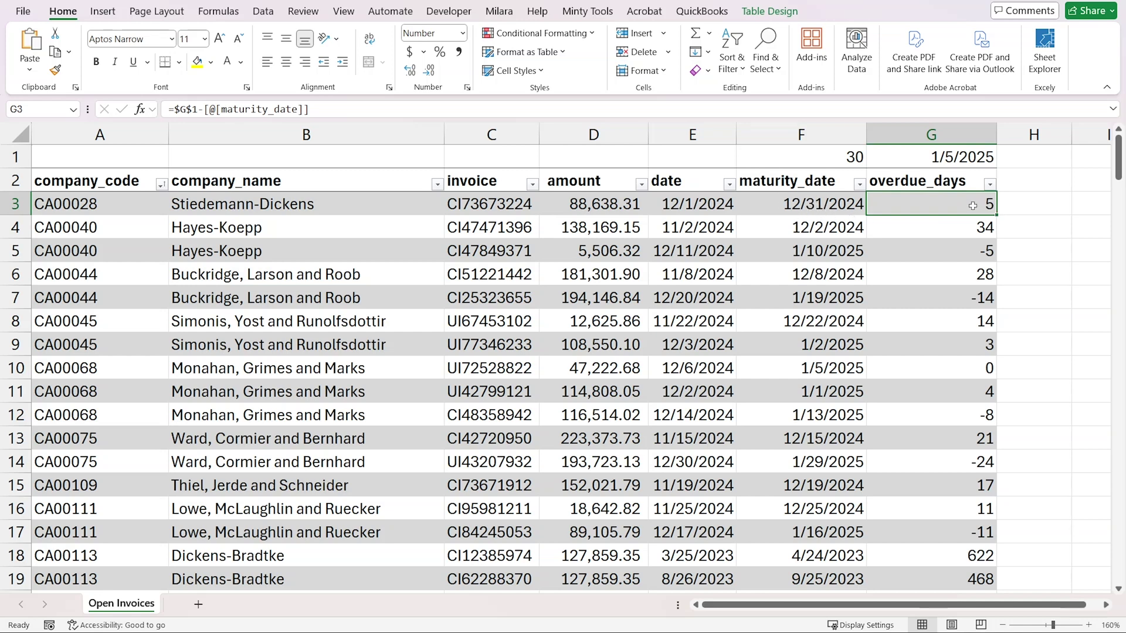
click(909, 297)
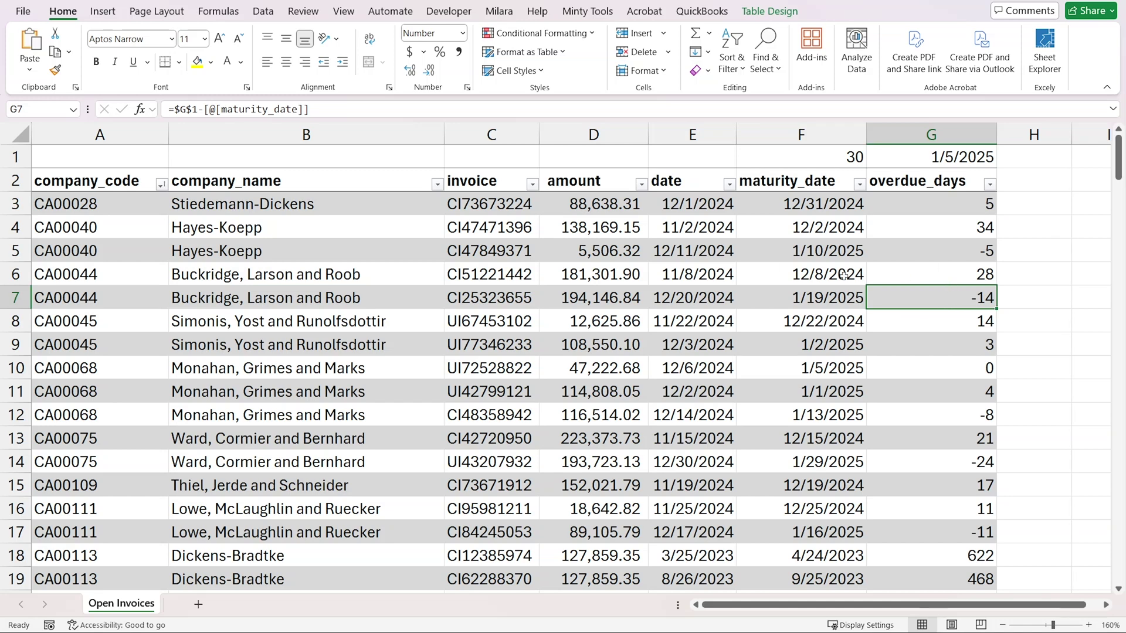
Add header ageing_group in H2, widen column H, and start =LOOKUP( in H3.
click(1032, 187)
text(ageing_group)
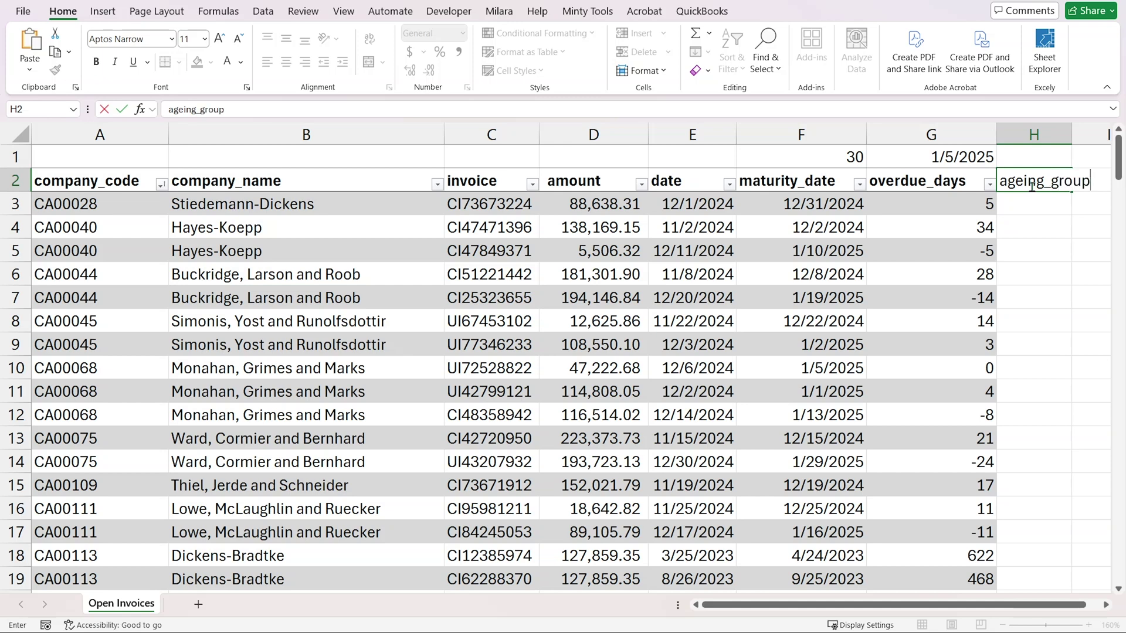
key(Return)
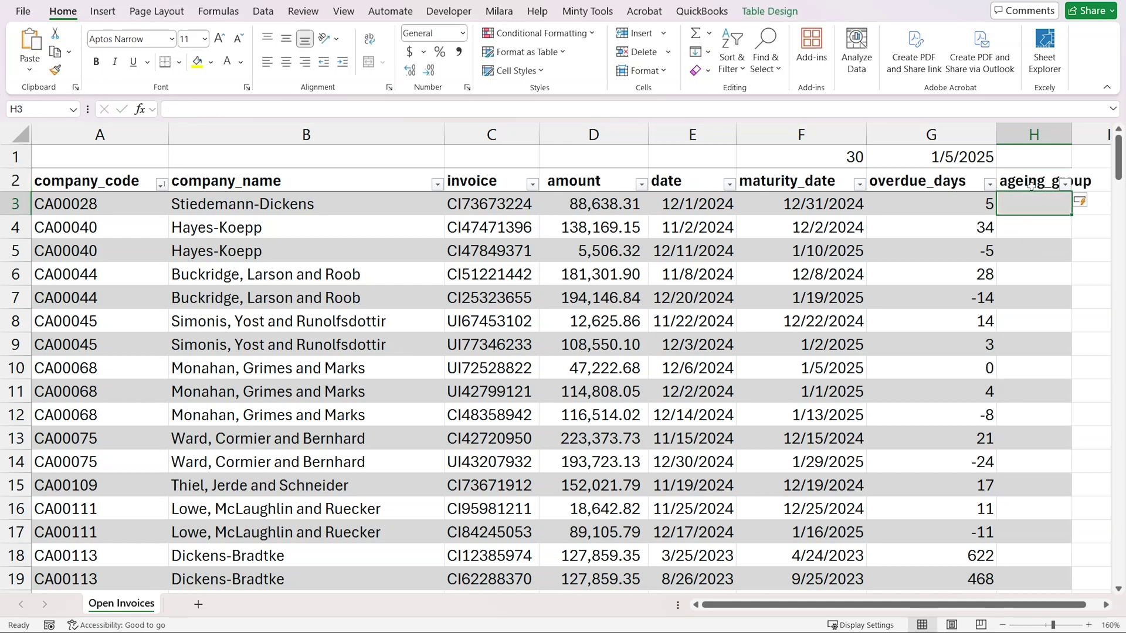
scroll(1033, 186, right, 2)
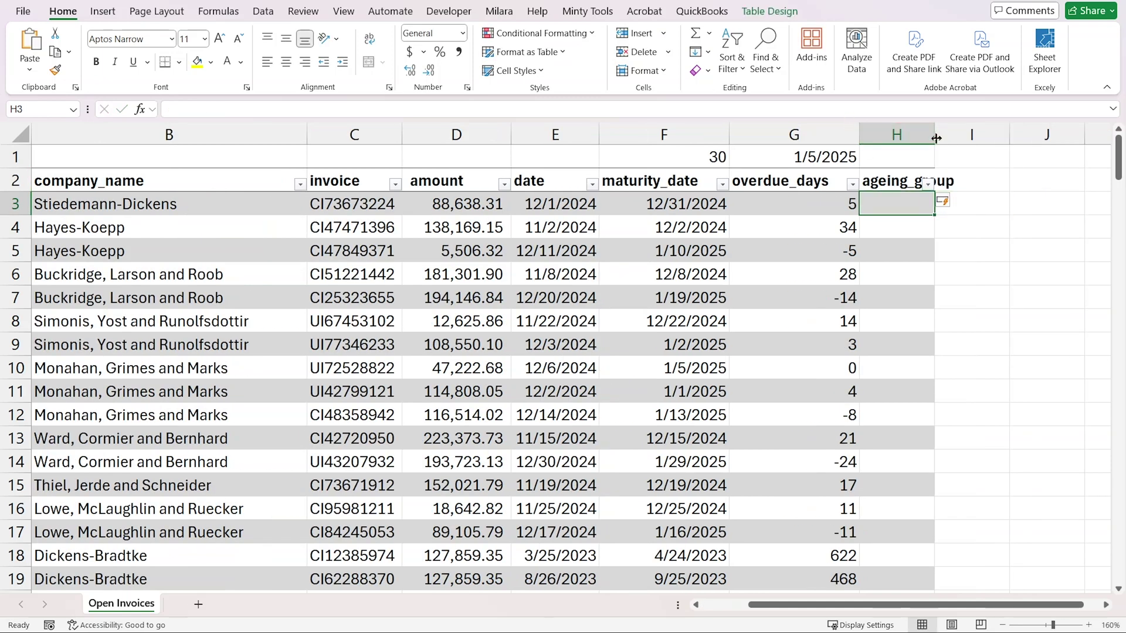
drag(934, 134, 990, 134)
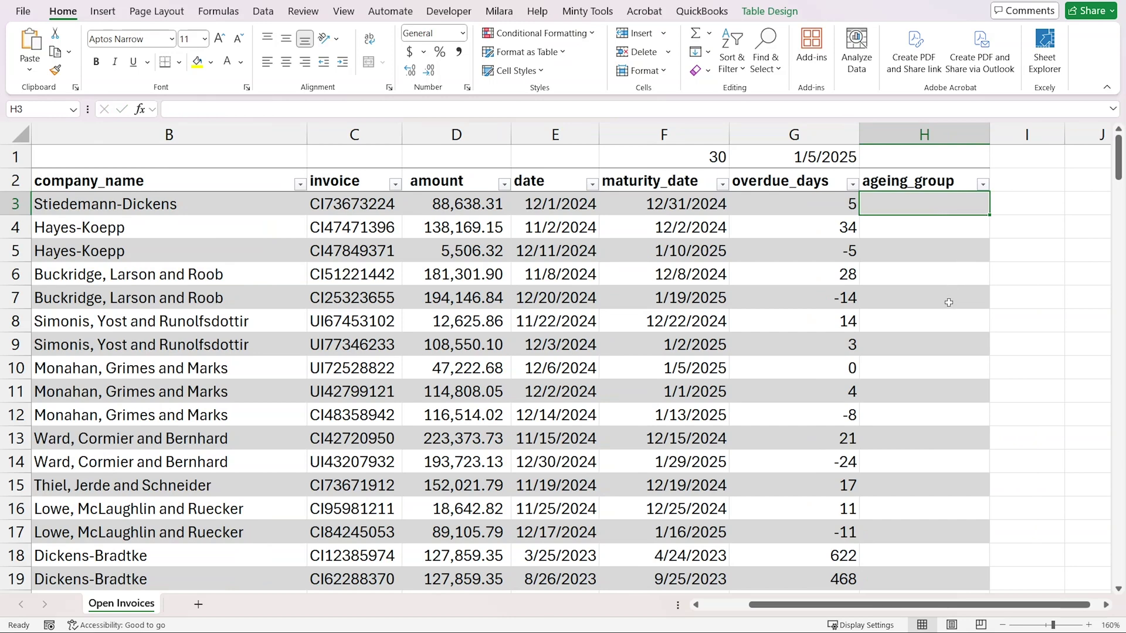
text(=LOOKUP()
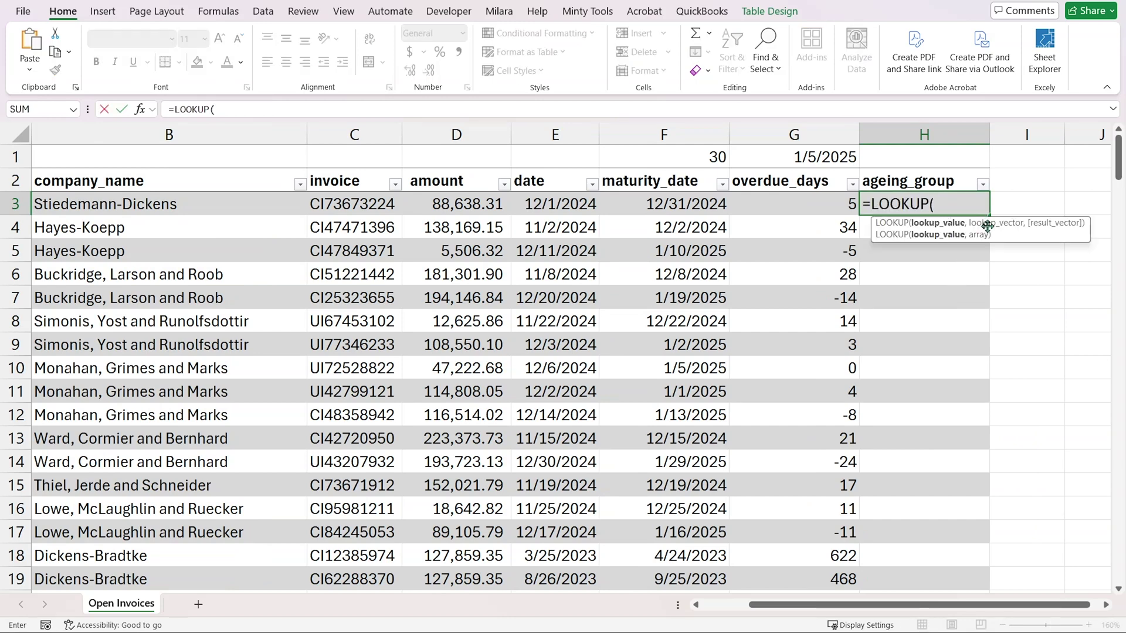
Point the LOOKUP at the row's overdue_days with thresholds {-9999,1,31,61,91,181,366,9999}.
click(817, 201)
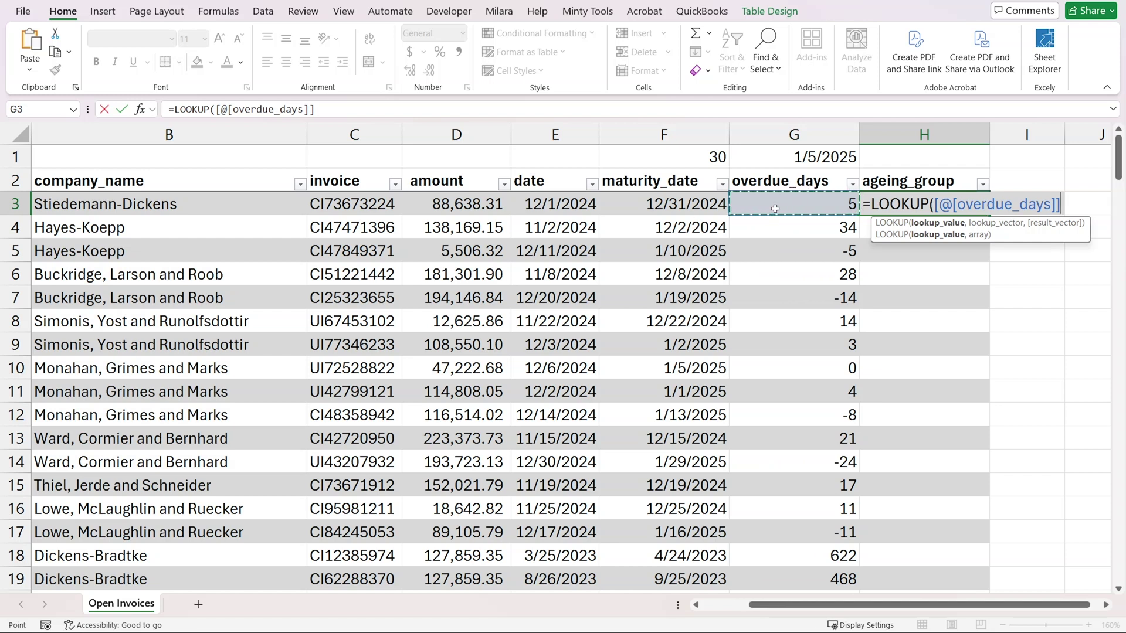
text(,)
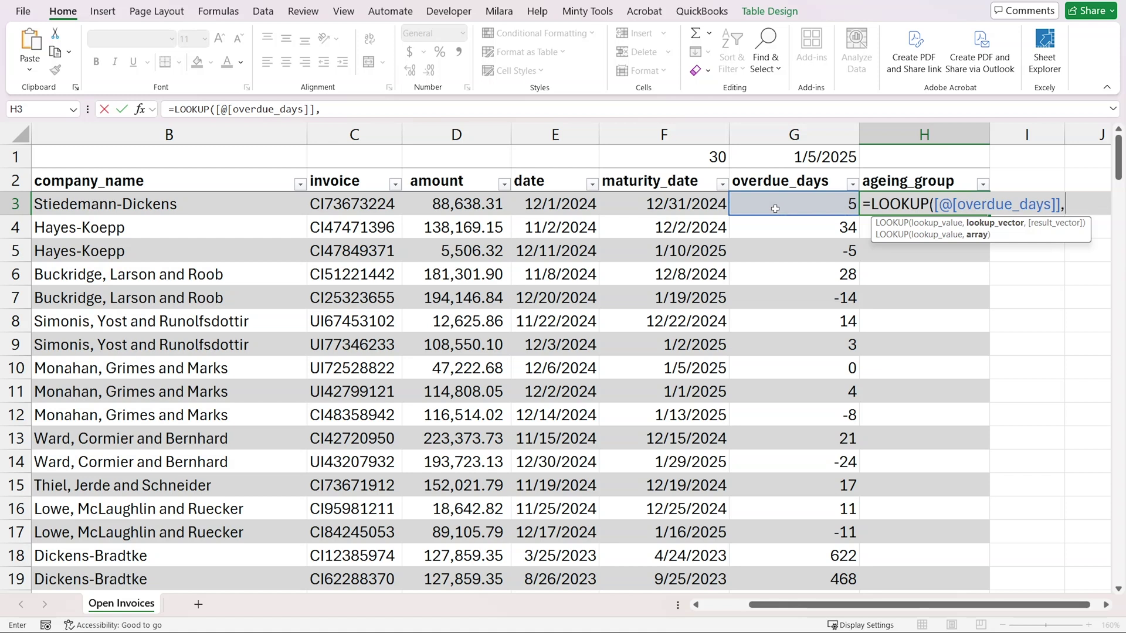
text({-)
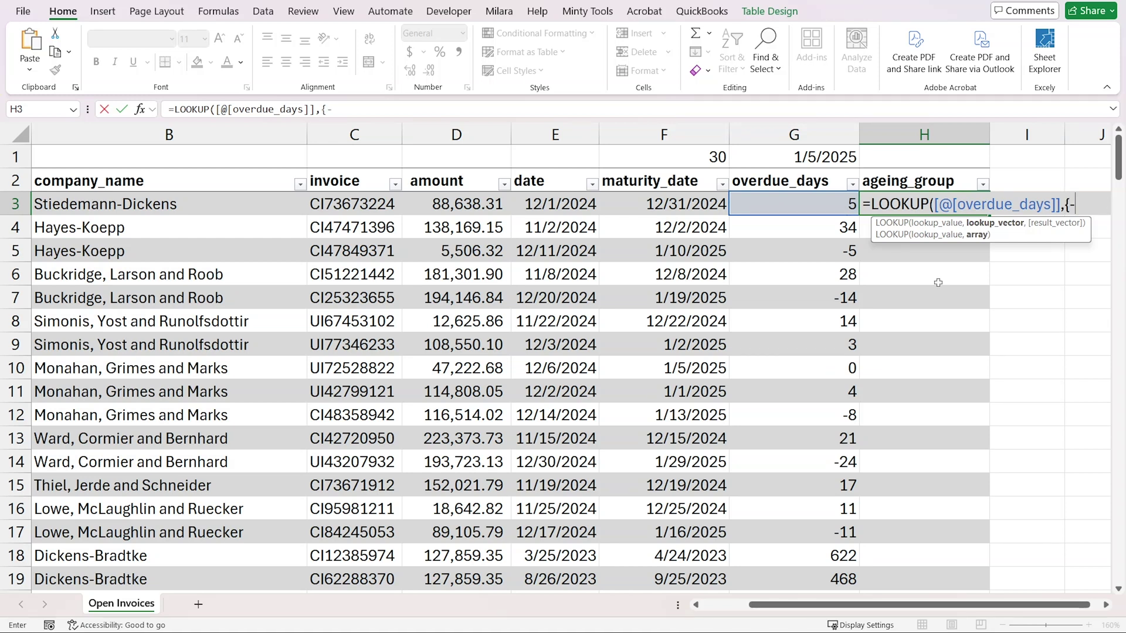
text(99999,1,)
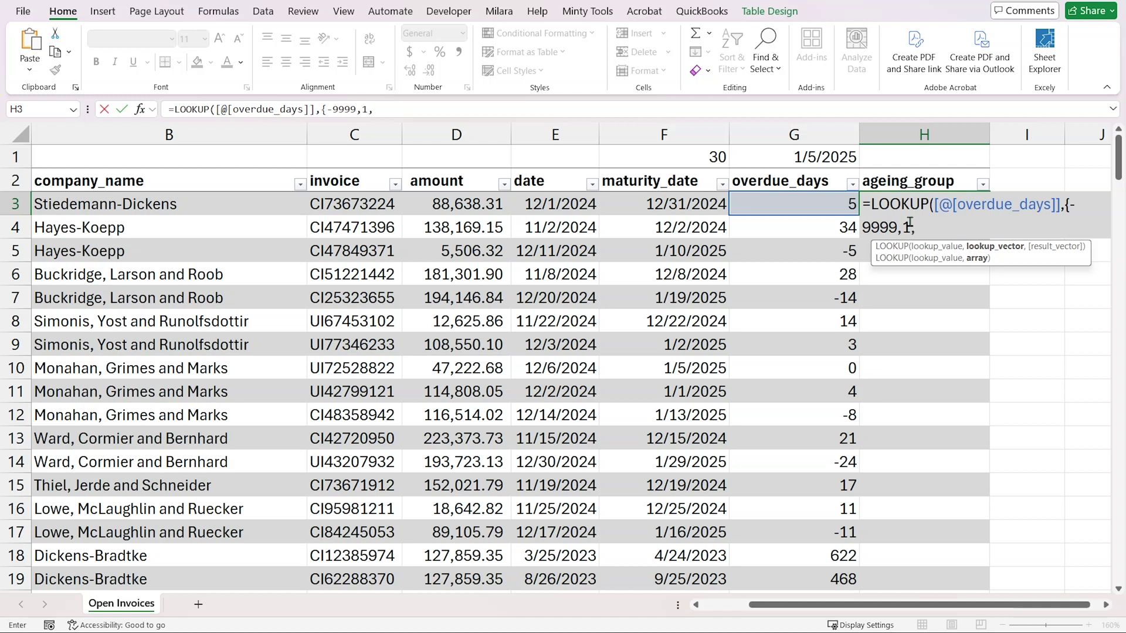
text(31,61,91,181)
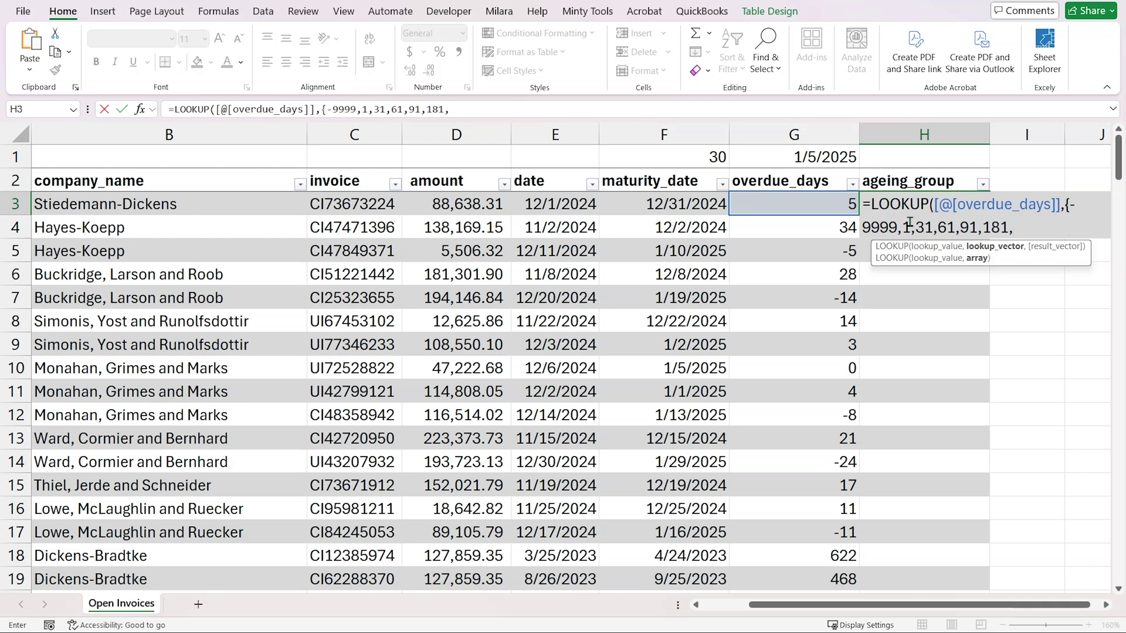
text(,366,9999})
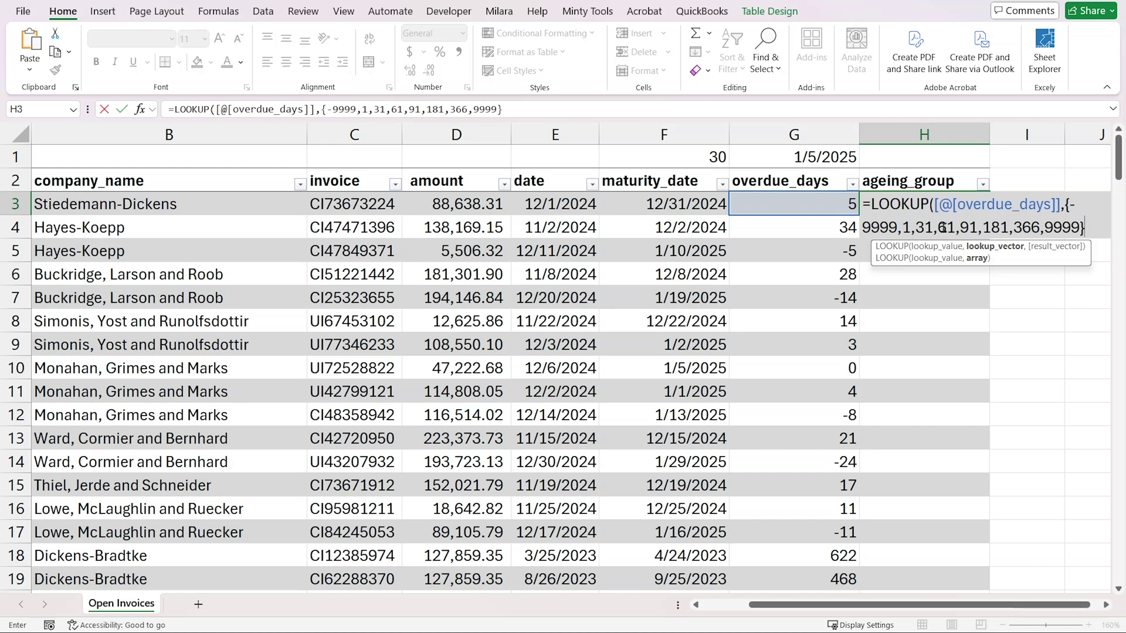
Add a comma after the threshold array and open the result-label array with {"0.
text(,)
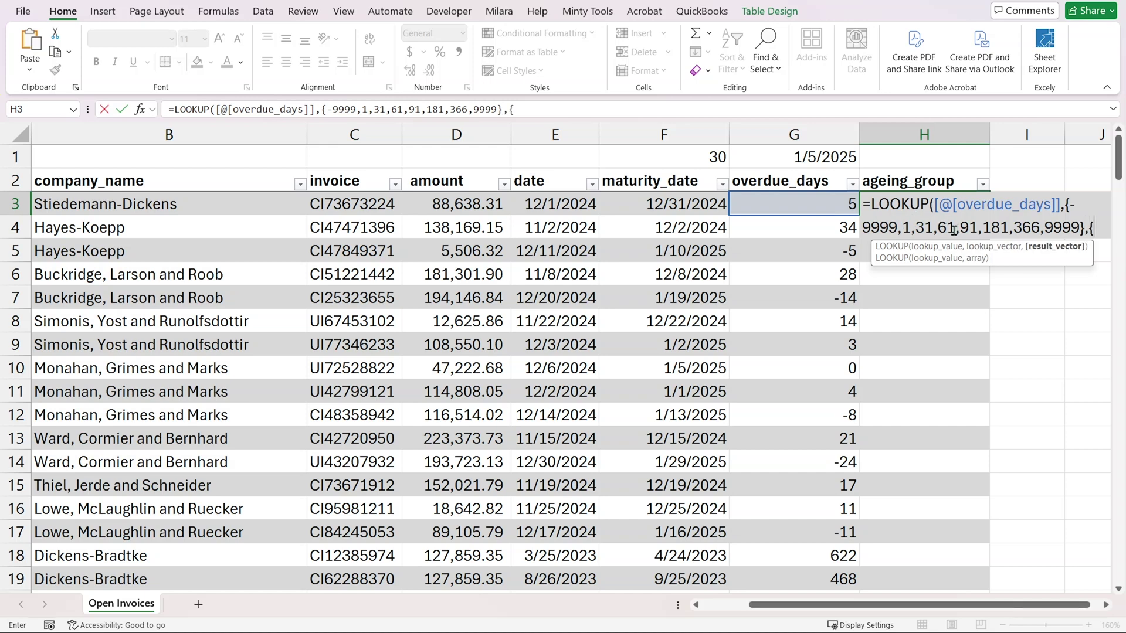
text({"0.)
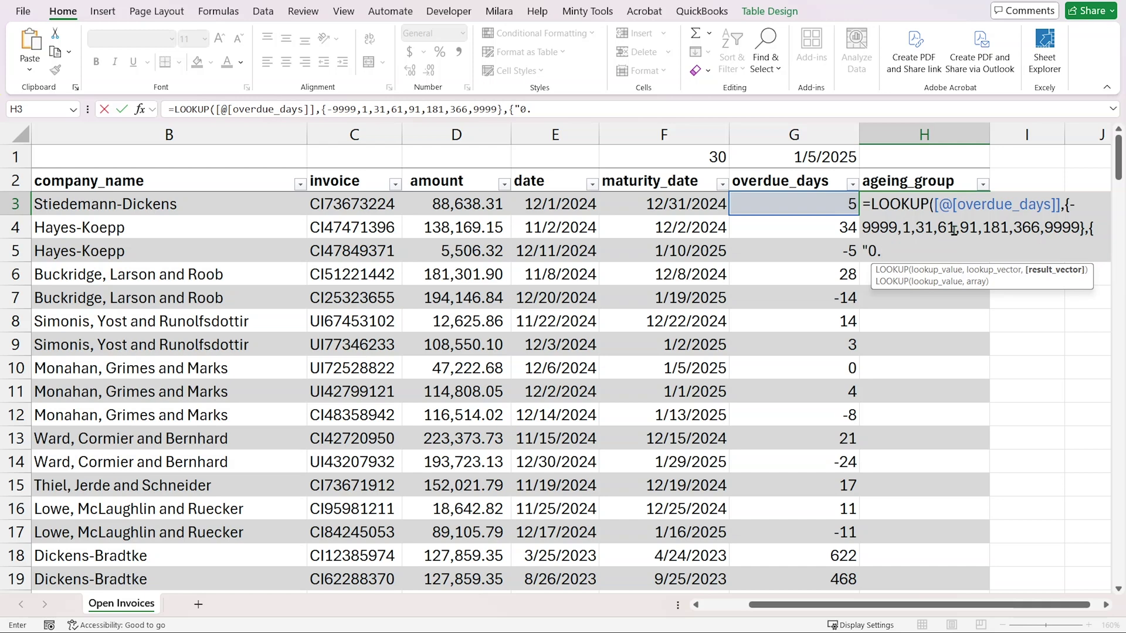
Type the labels "0. not overdue" through "6. above 1 year", fixing the 61-90 days typo, and close the formula.
text(not overdue",)
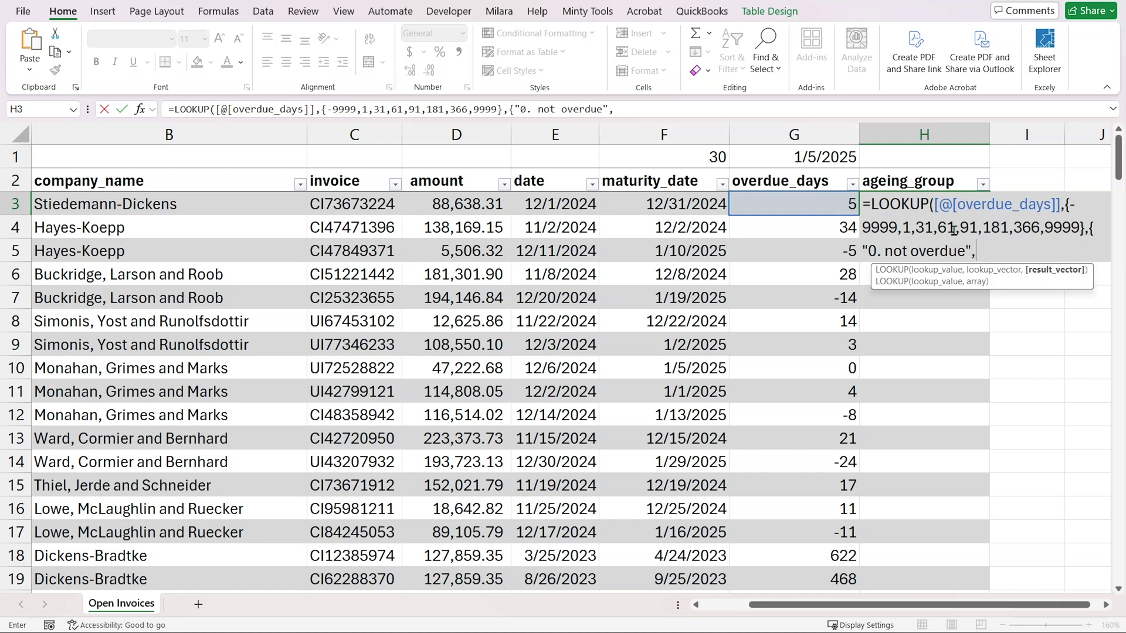
text("1. 0-30 days",)
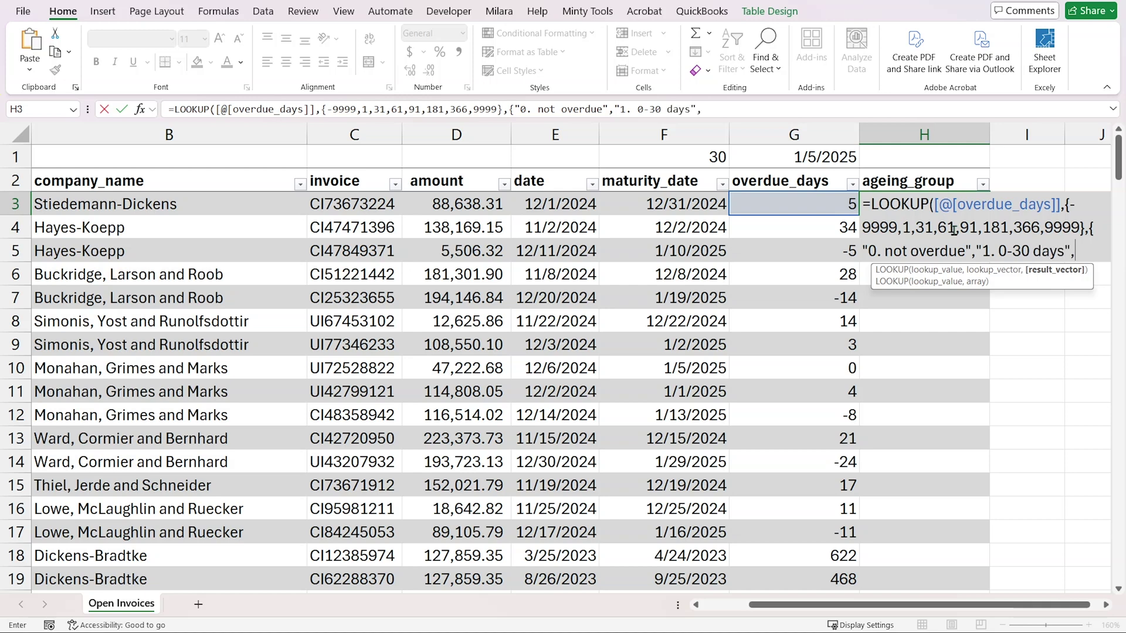
text("2. 31-60)
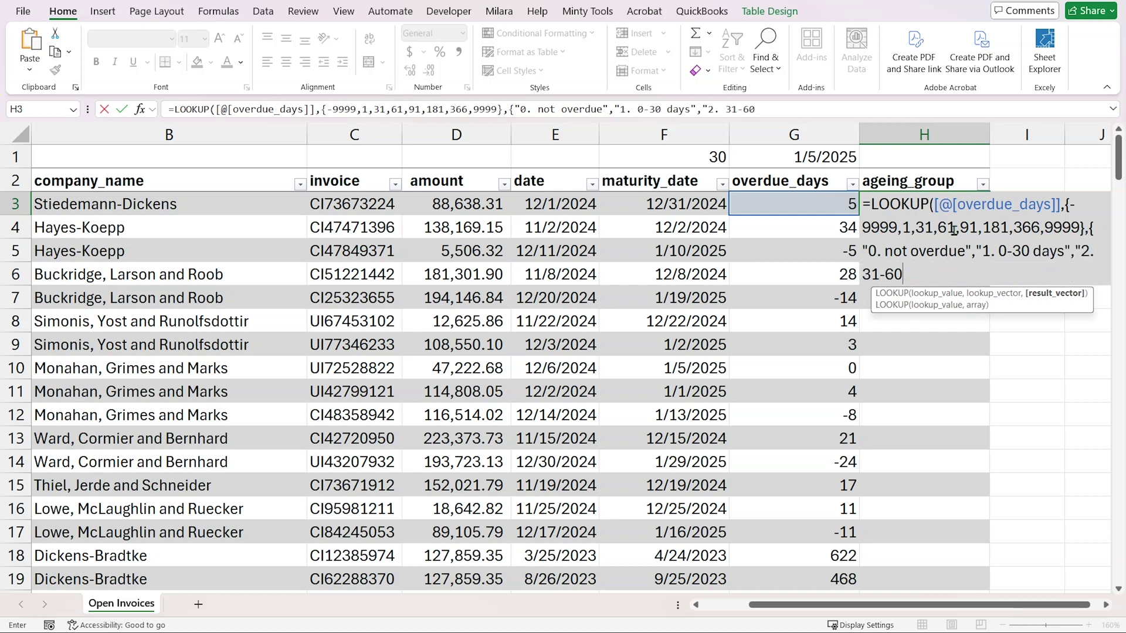
text( days","3. 61-)
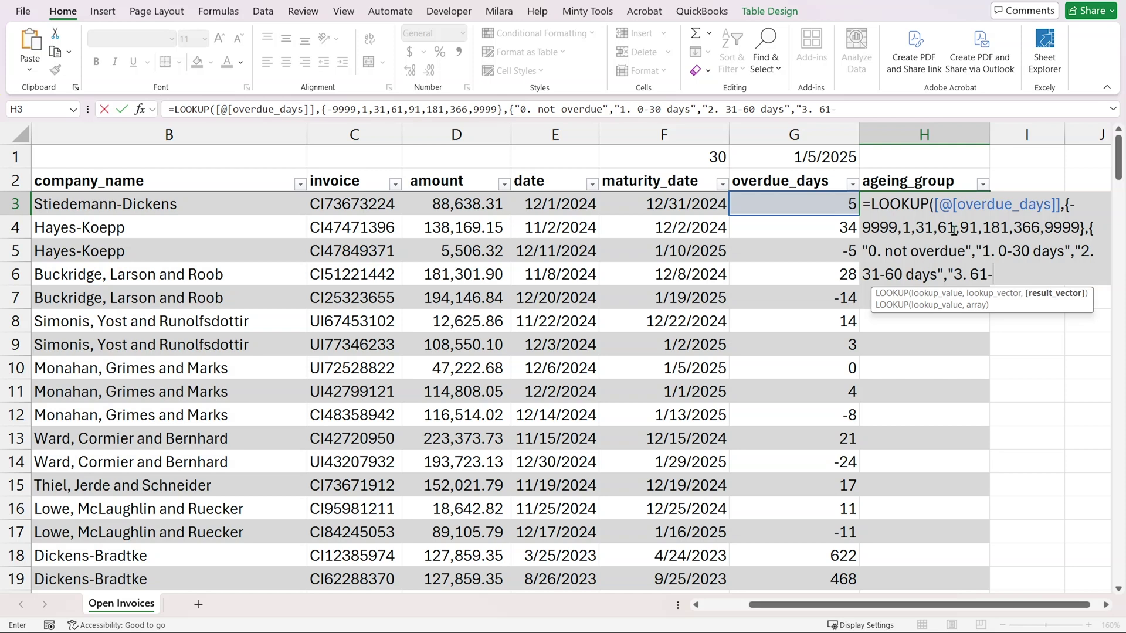
text(90 daus)
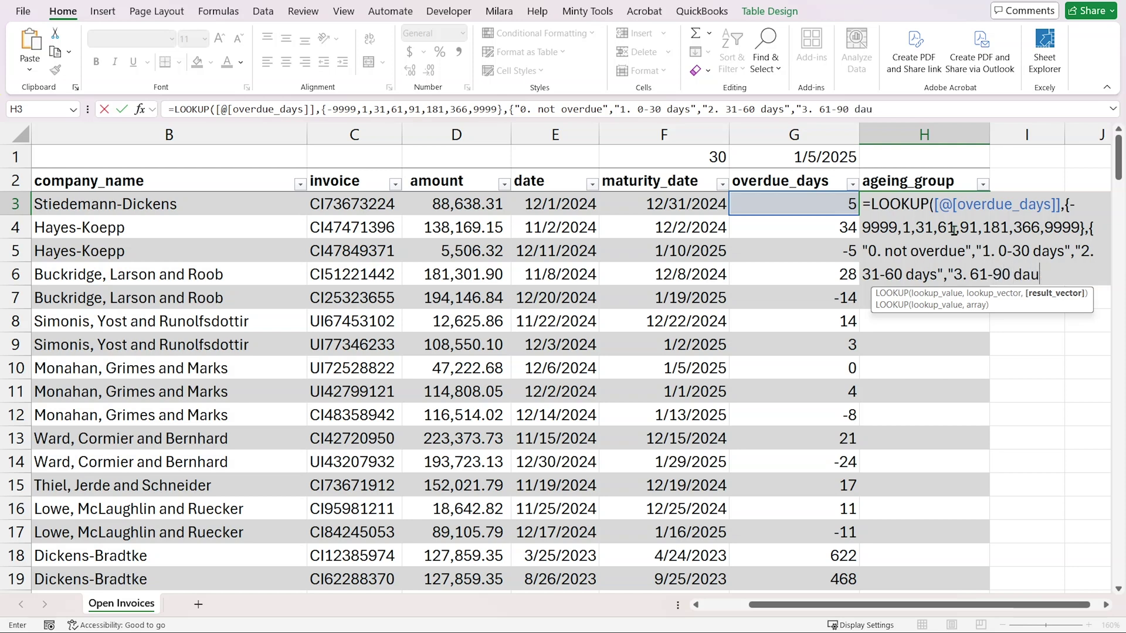
key(BackSpace)
text(ys","4. 91-180)
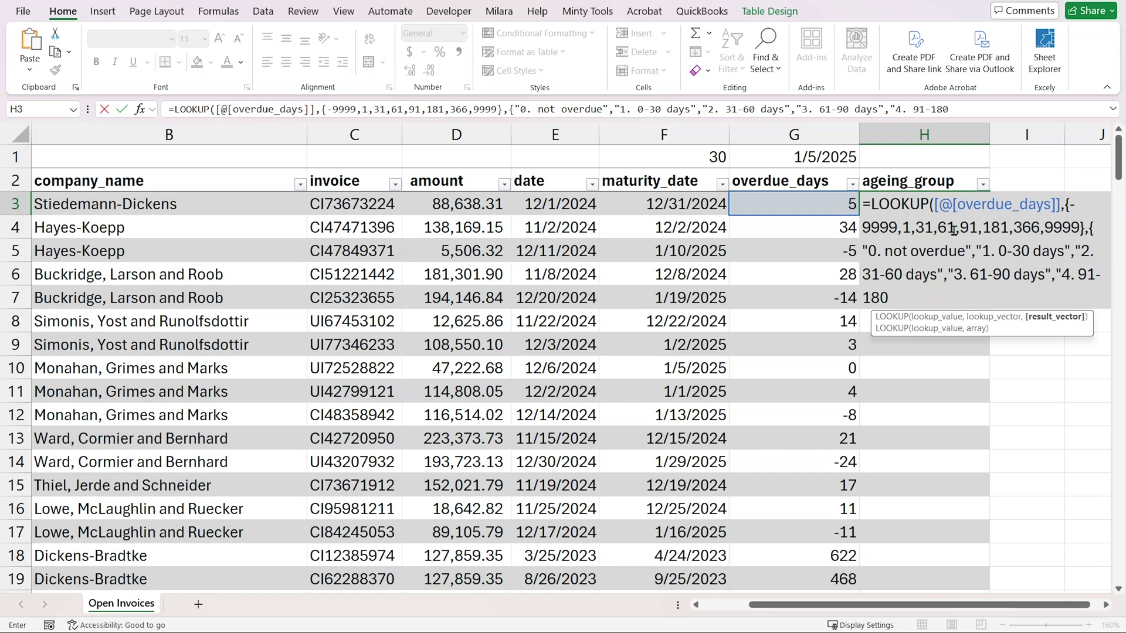
text( days","5. 181-)
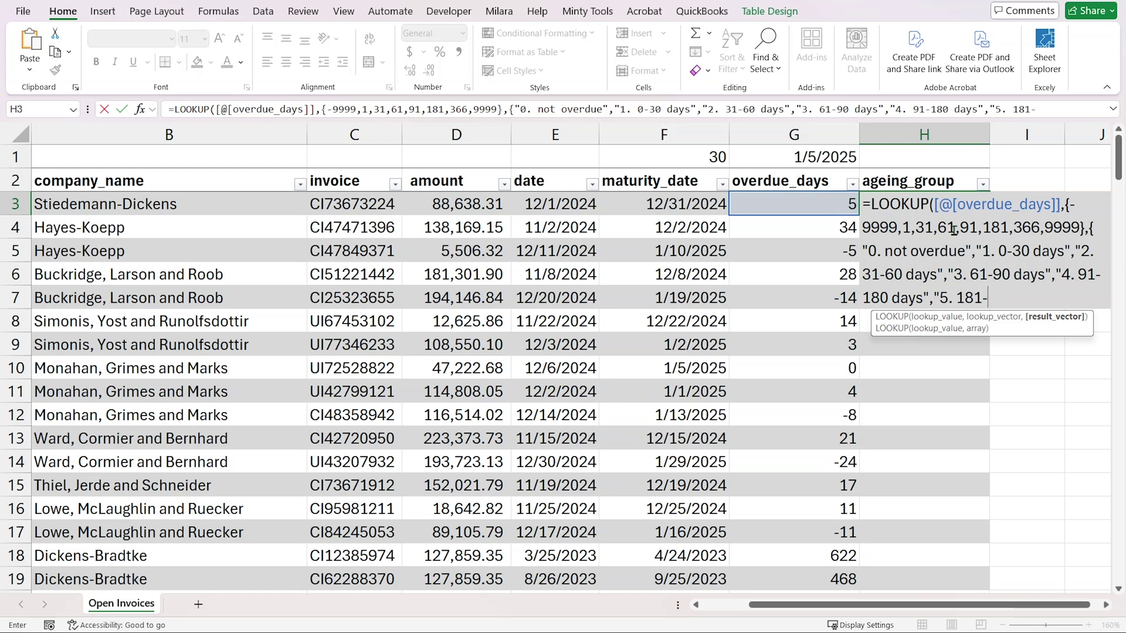
text(365 days",")
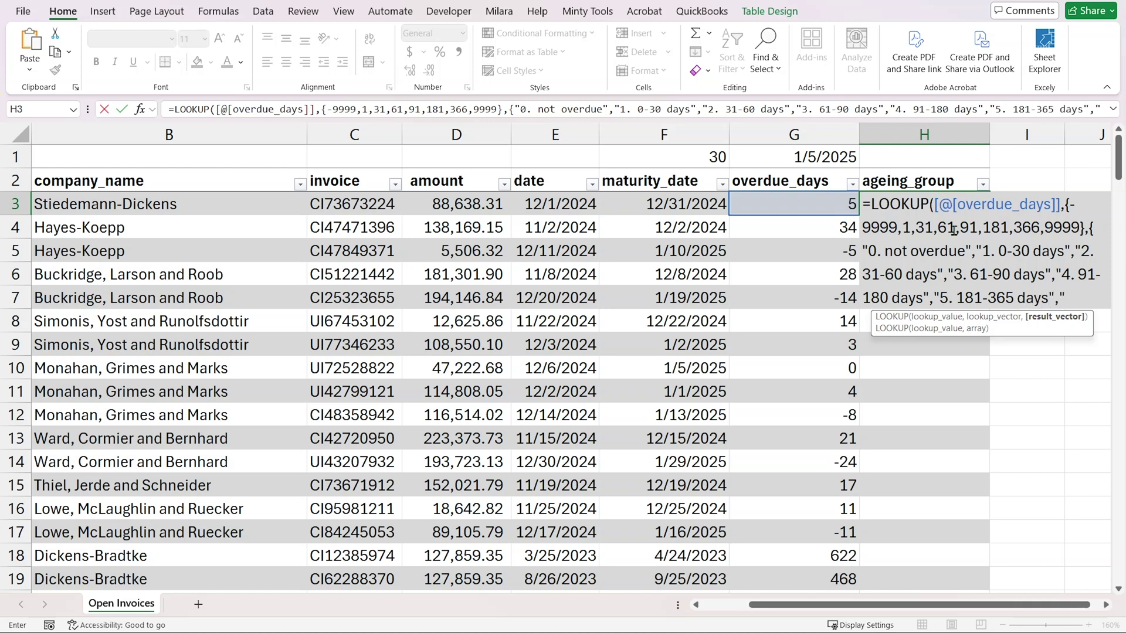
text(6.)
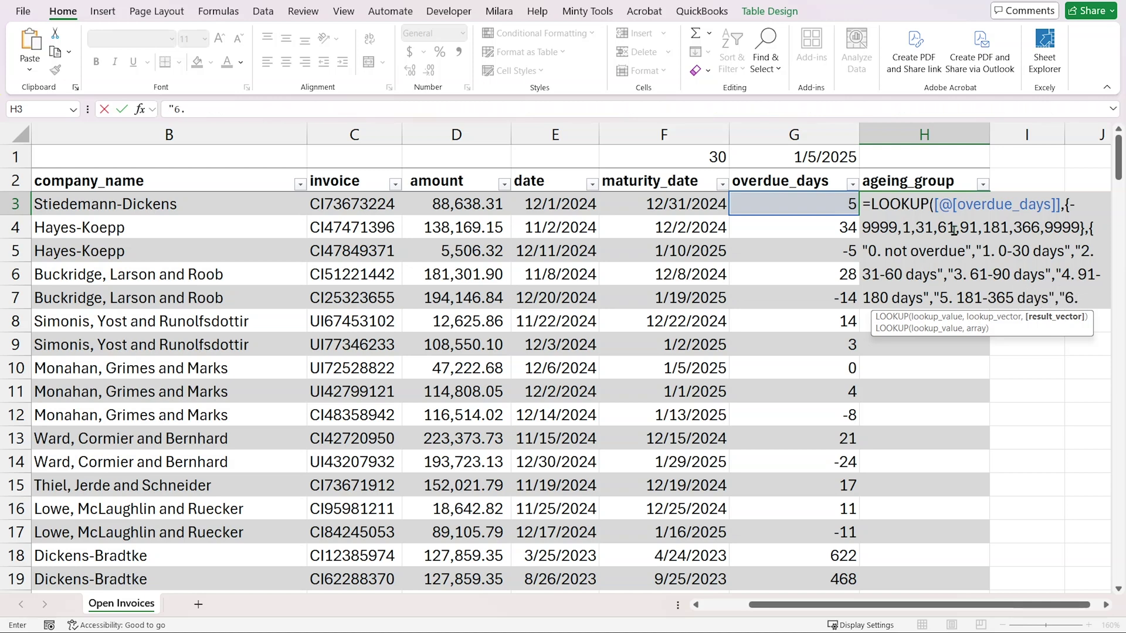
text( above 1 year)
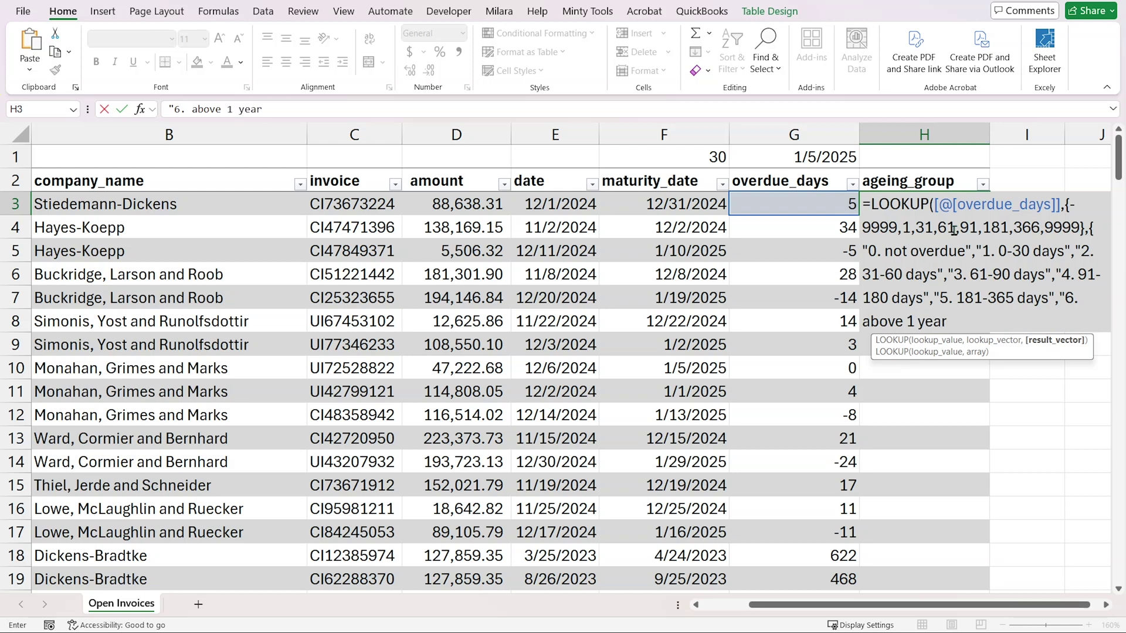
text("}))
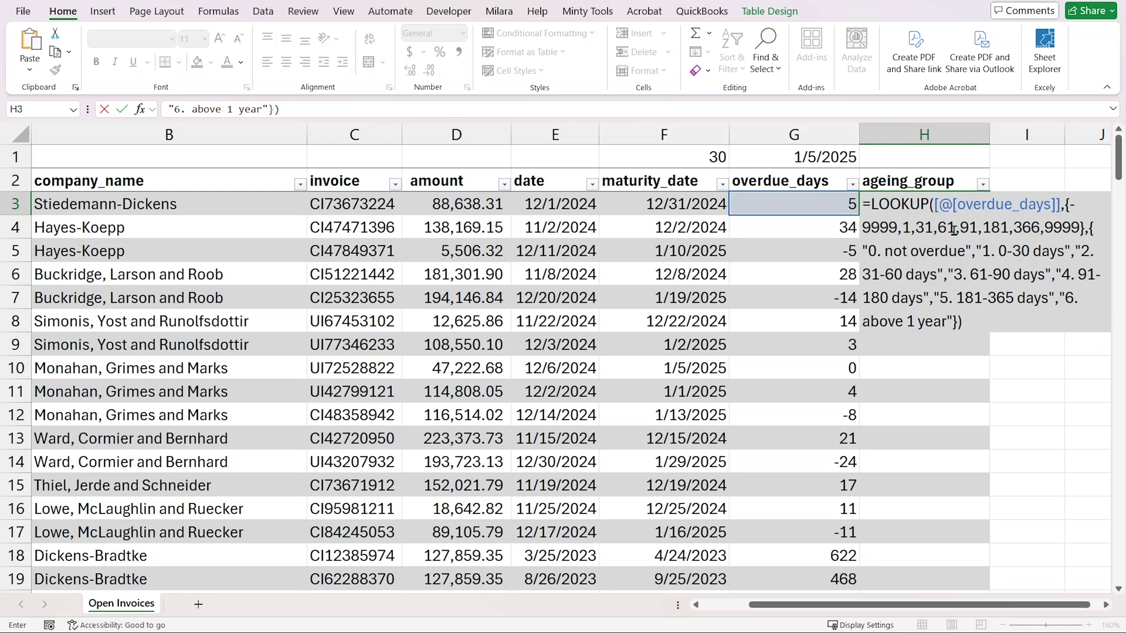
Commit the LOOKUP so every ageing_group row shows its bucket, then review the H3 formula.
key(Return)
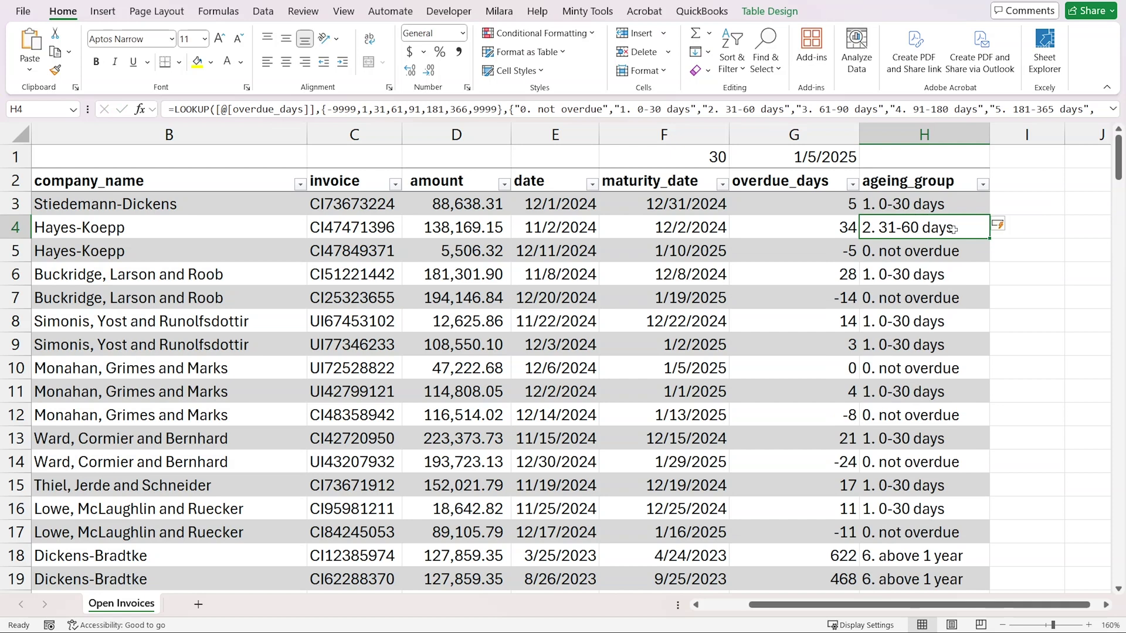
click(910, 200)
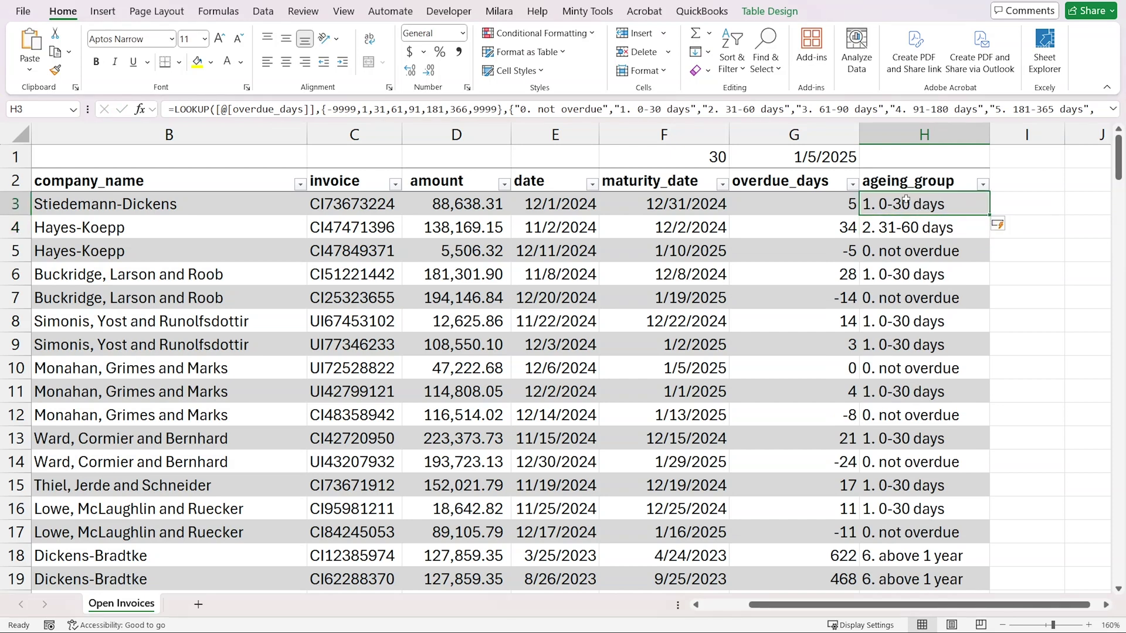
double_click(908, 199)
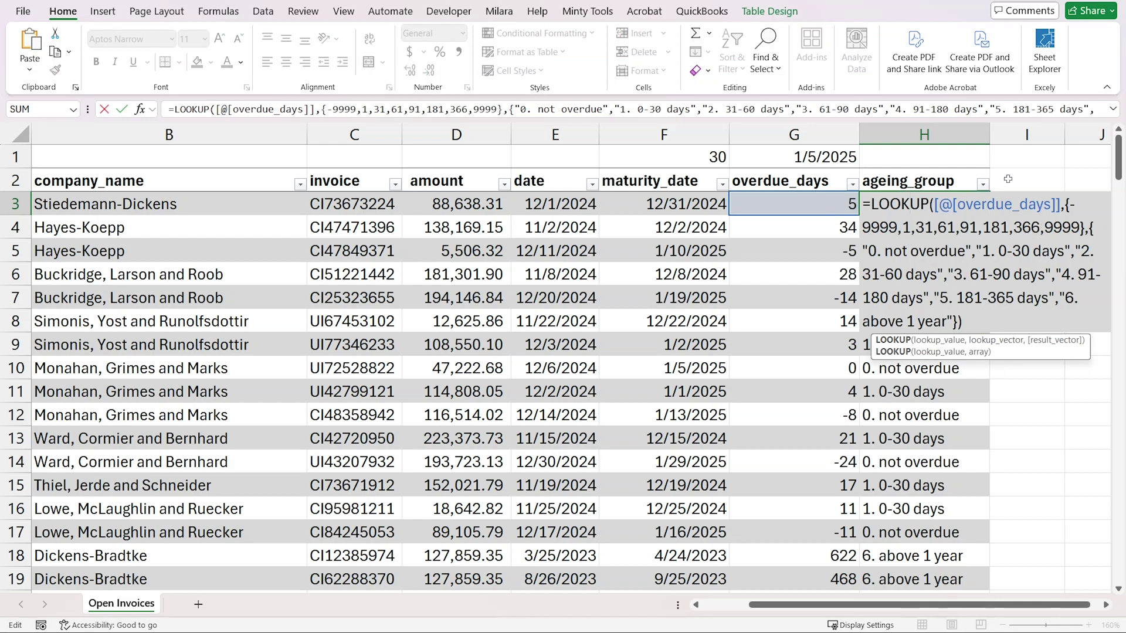
key(Escape)
scroll(928, 394, down, 2)
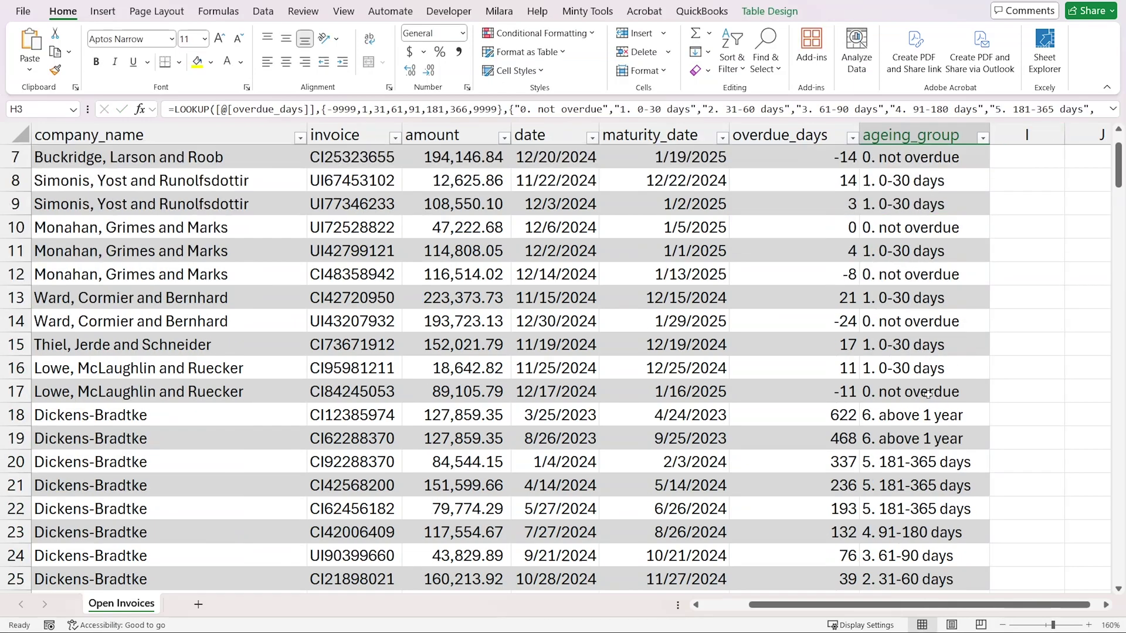
scroll(928, 394, down, 5)
scroll(948, 365, up, 7)
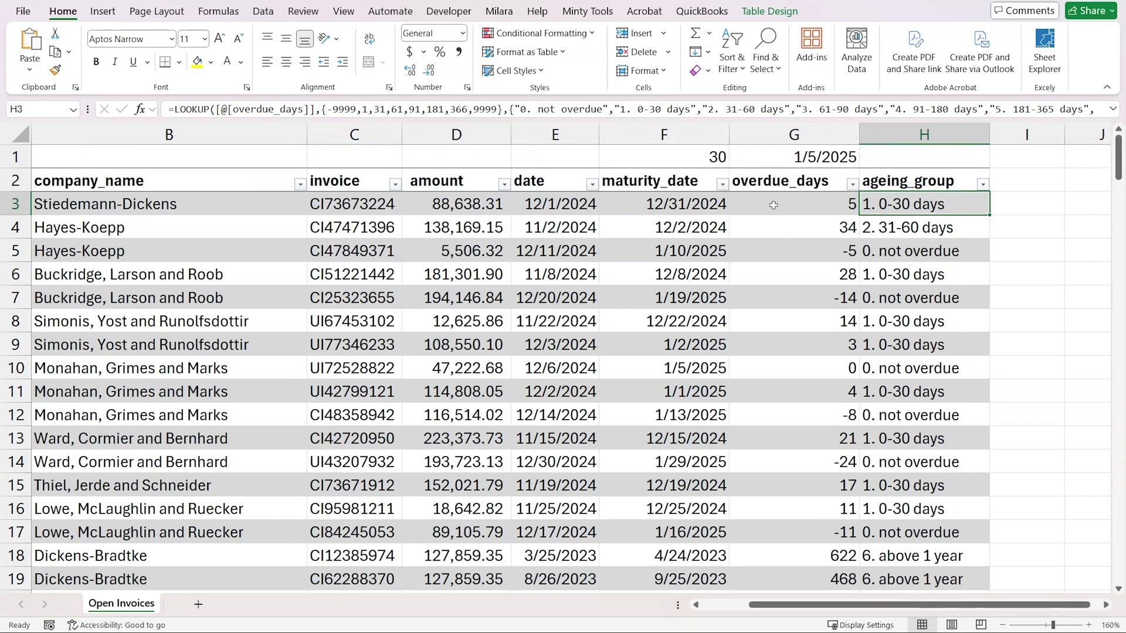
Insert a PivotTable with company_code and company_name rows, summed amount, and ageing_group as columns.
click(246, 187)
key(ctrl+Left)
key(ctrl+shift+End)
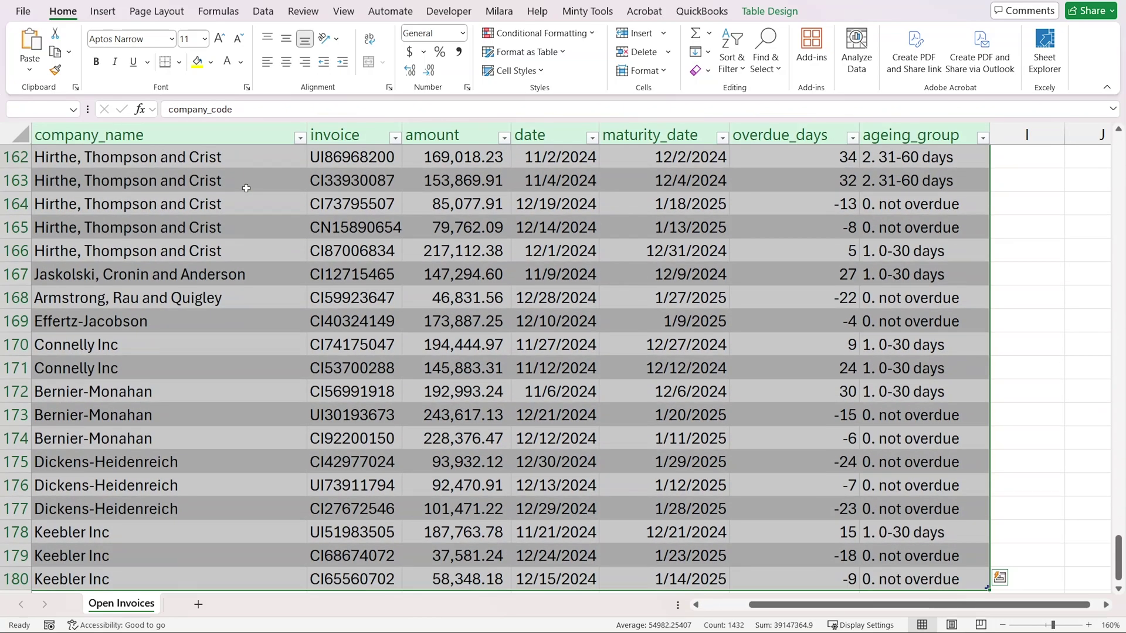
click(103, 13)
click(32, 53)
click(886, 223)
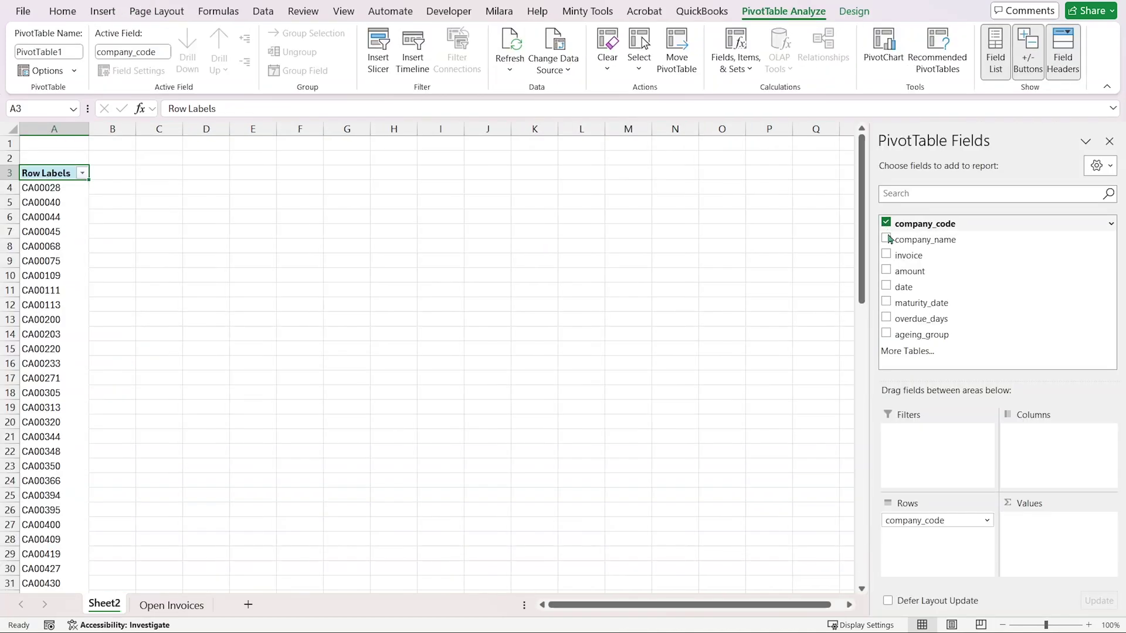
click(886, 239)
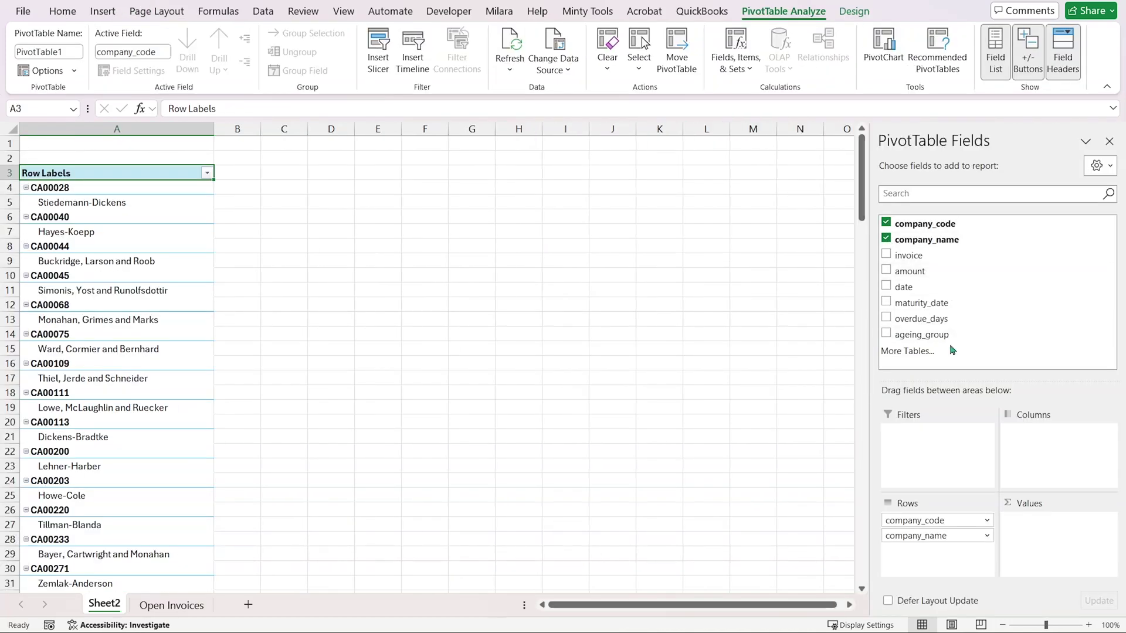
click(887, 271)
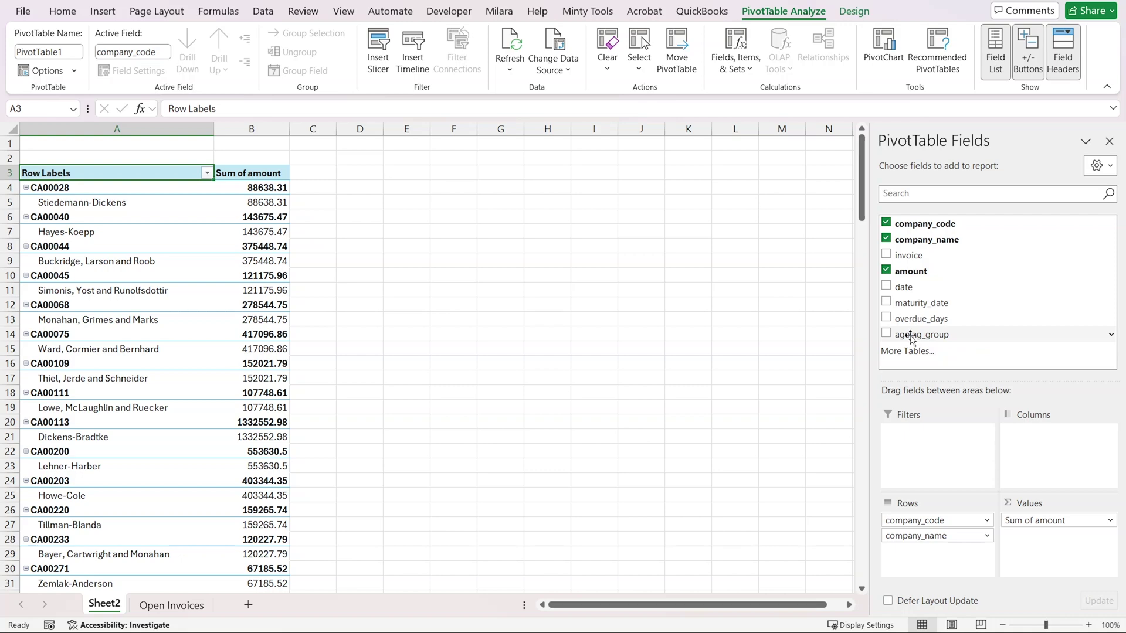
drag(915, 340, 1020, 440)
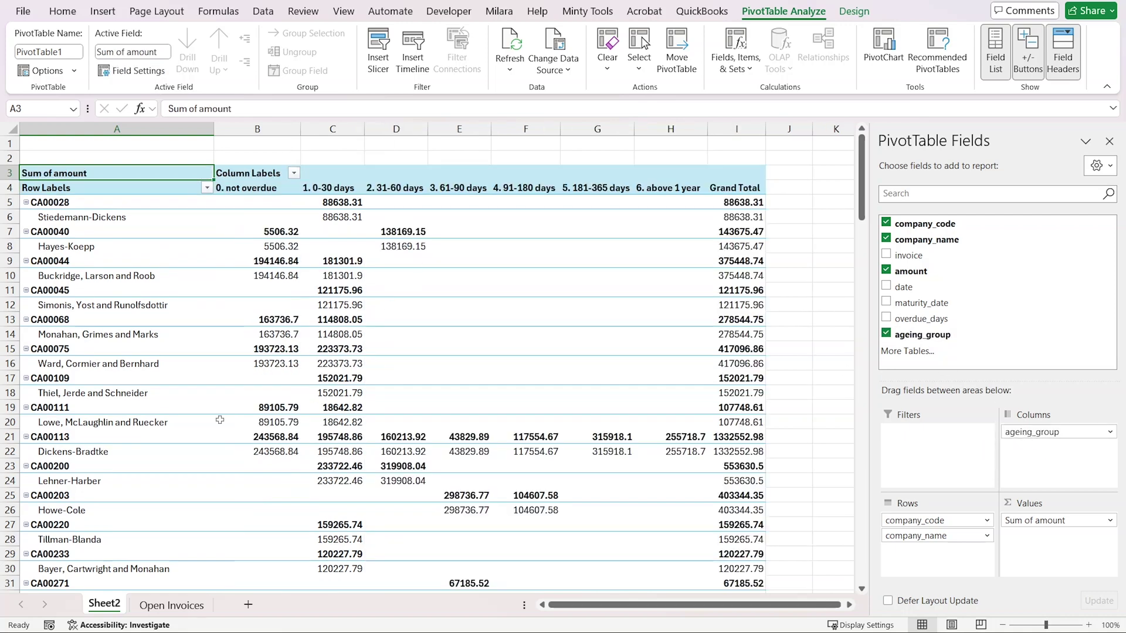
Hide the pivot's subtotals and switch it to tabular layout.
click(854, 12)
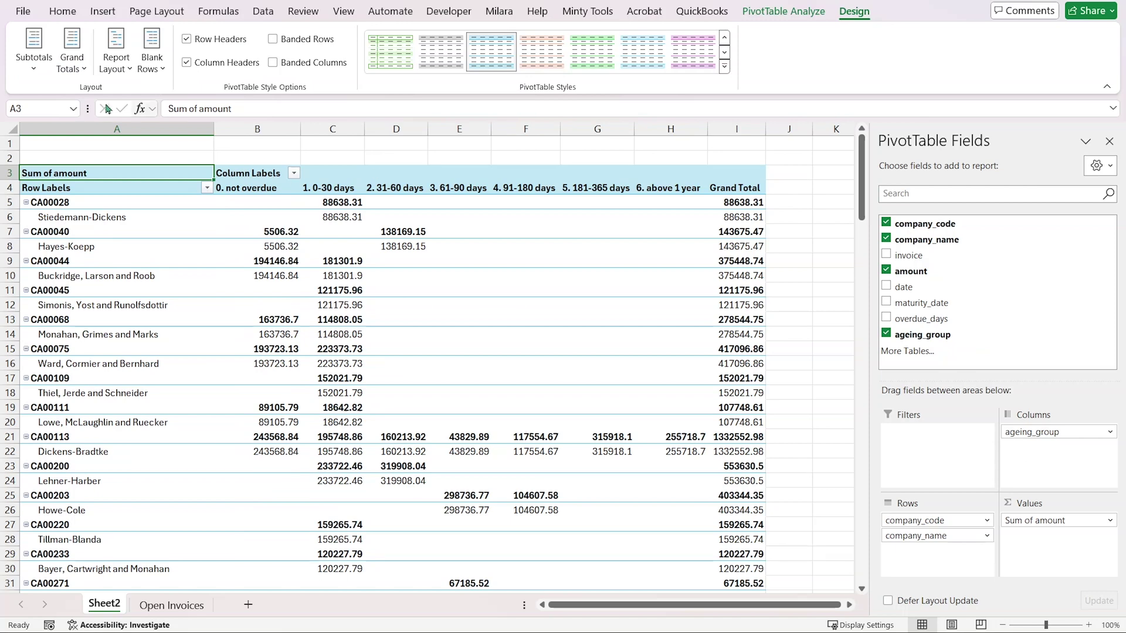
click(34, 50)
click(82, 89)
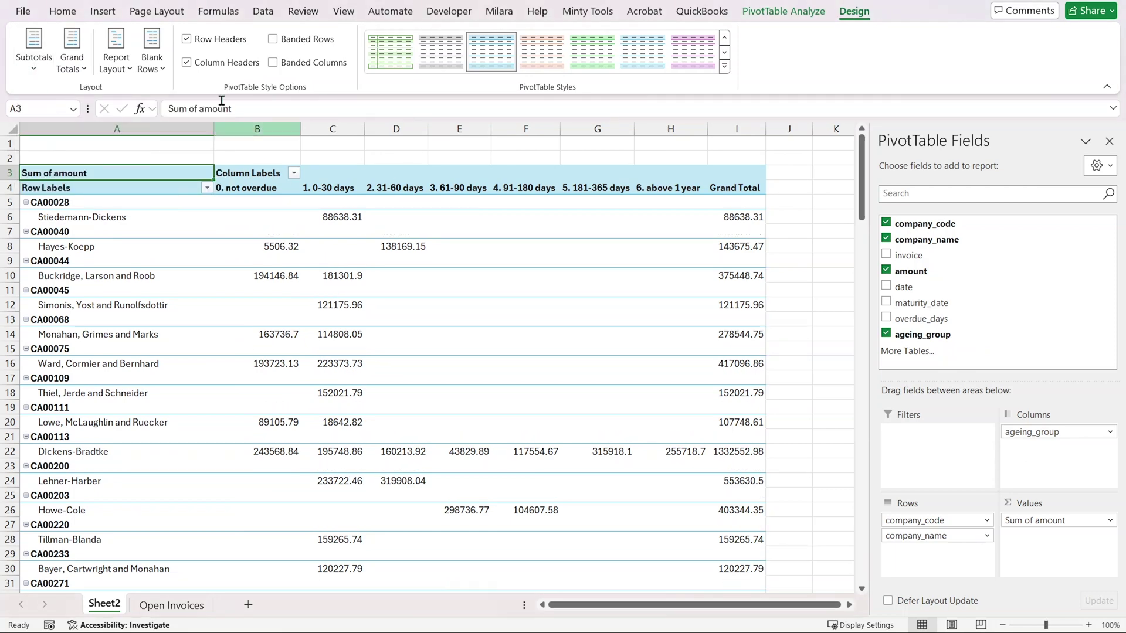
click(116, 51)
click(178, 155)
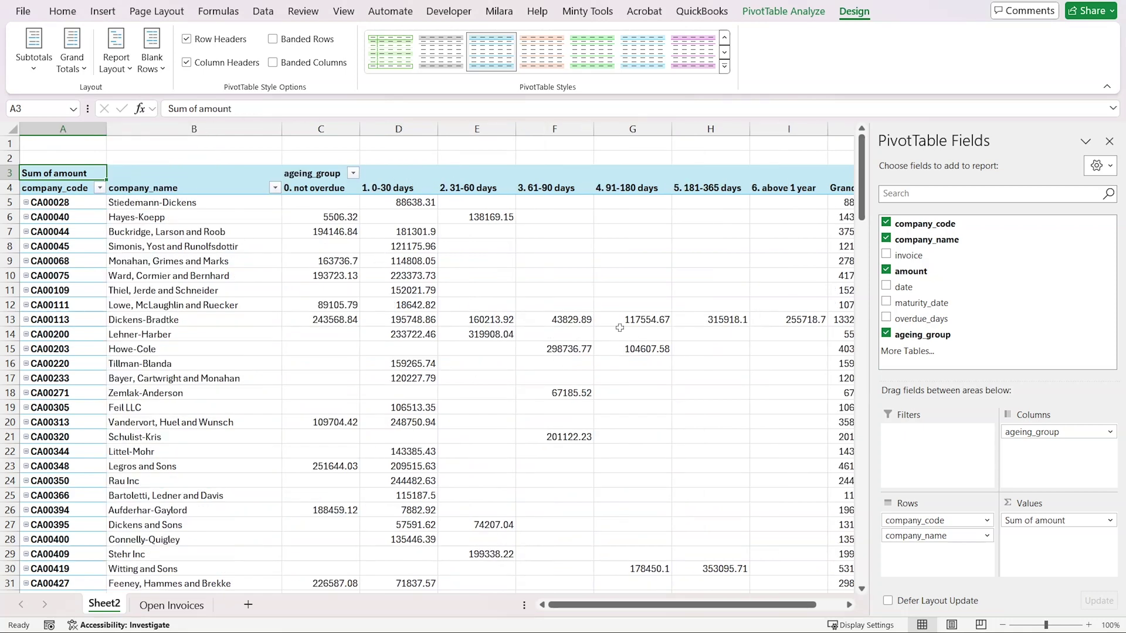
Select the entire pivot down to the 22901558.9 grand total with Ctrl+A.
scroll(547, 367, right, 2)
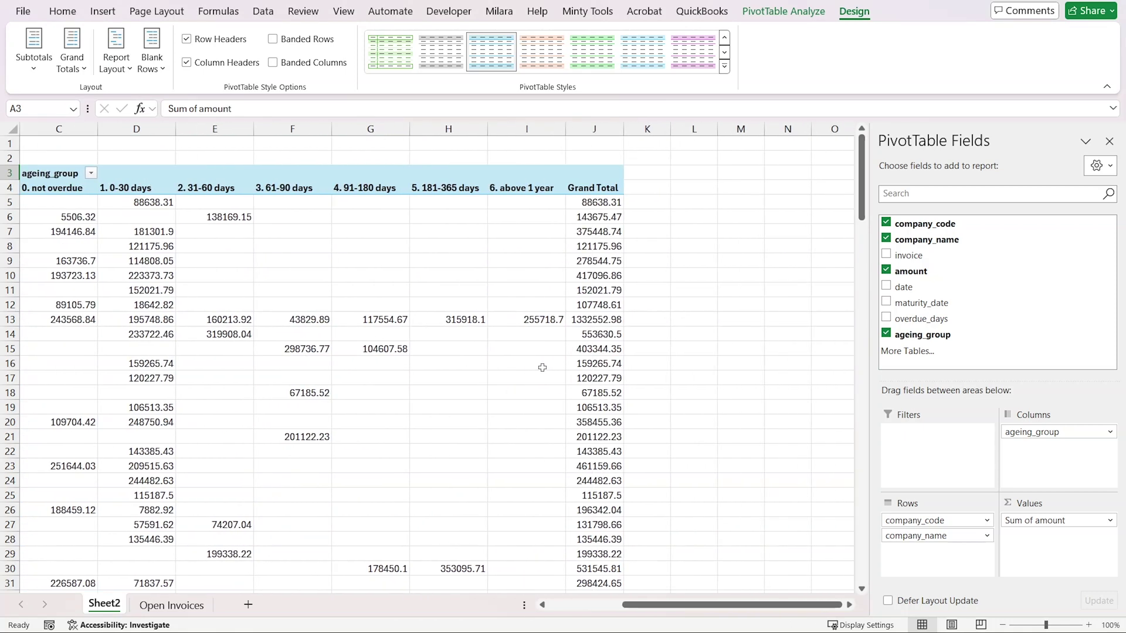
scroll(543, 363, left, 1)
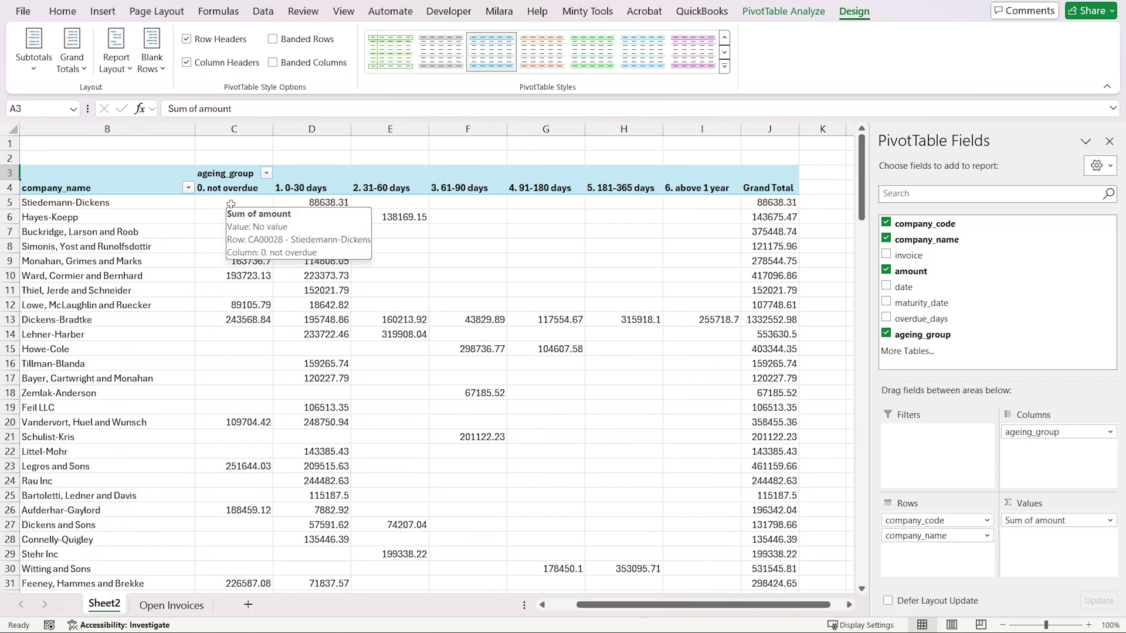
drag(230, 204, 714, 206)
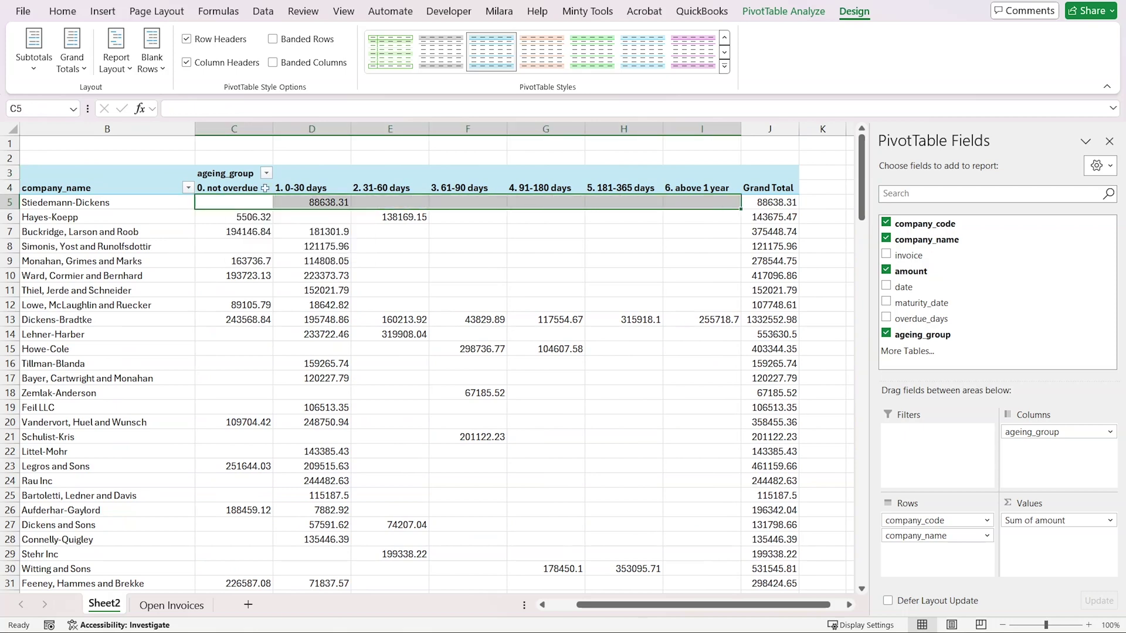
drag(246, 189, 713, 189)
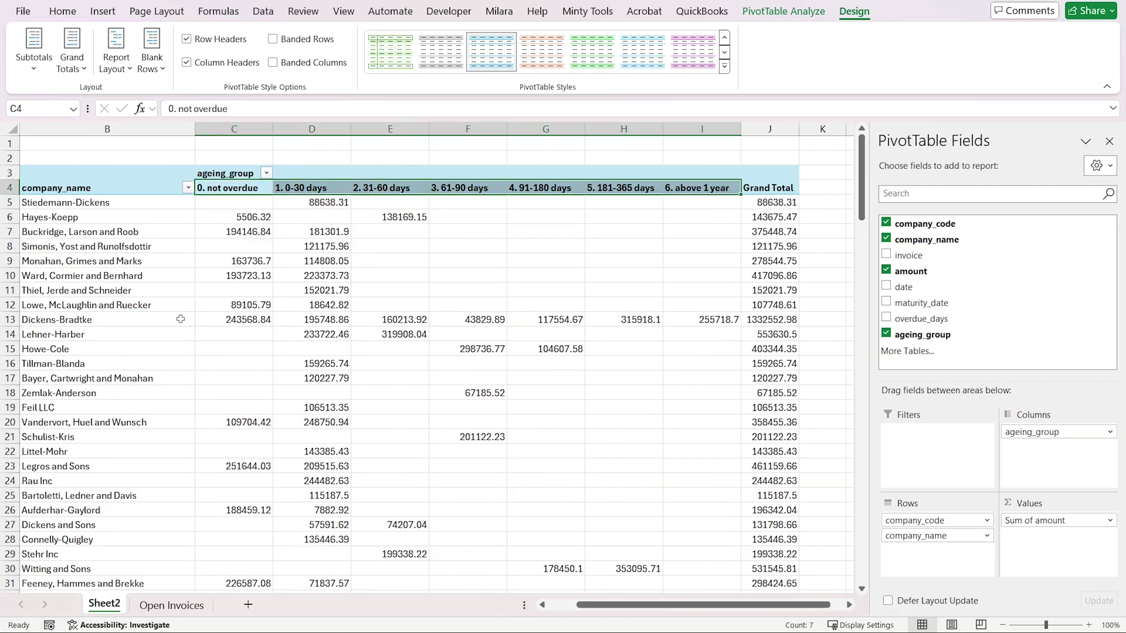
scroll(181, 319, left, 1)
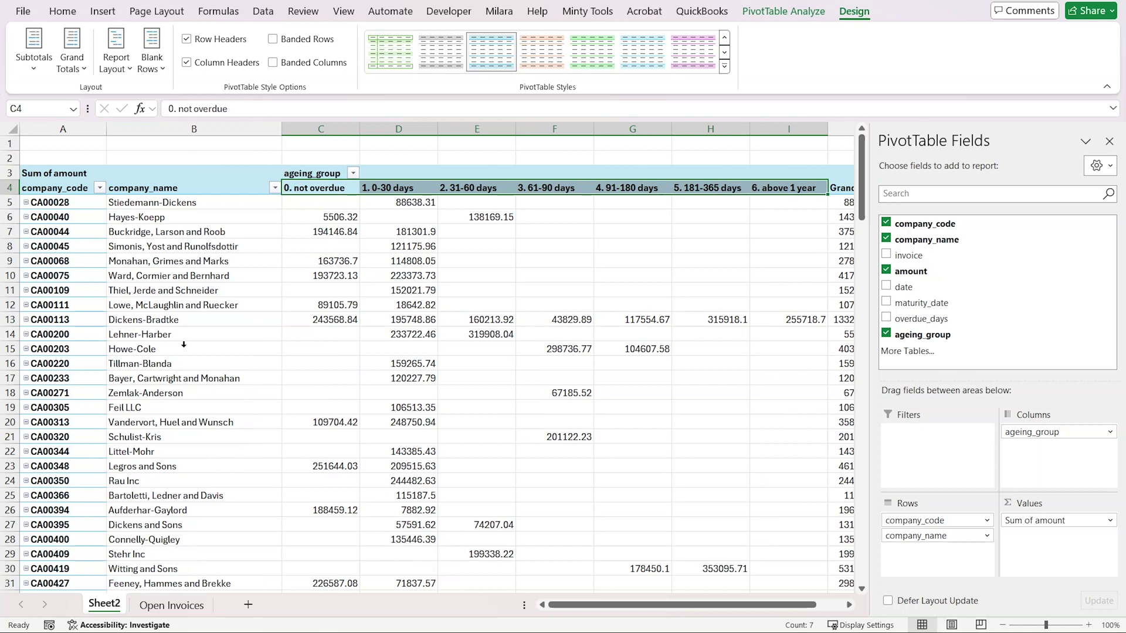
key(ctrl+a)
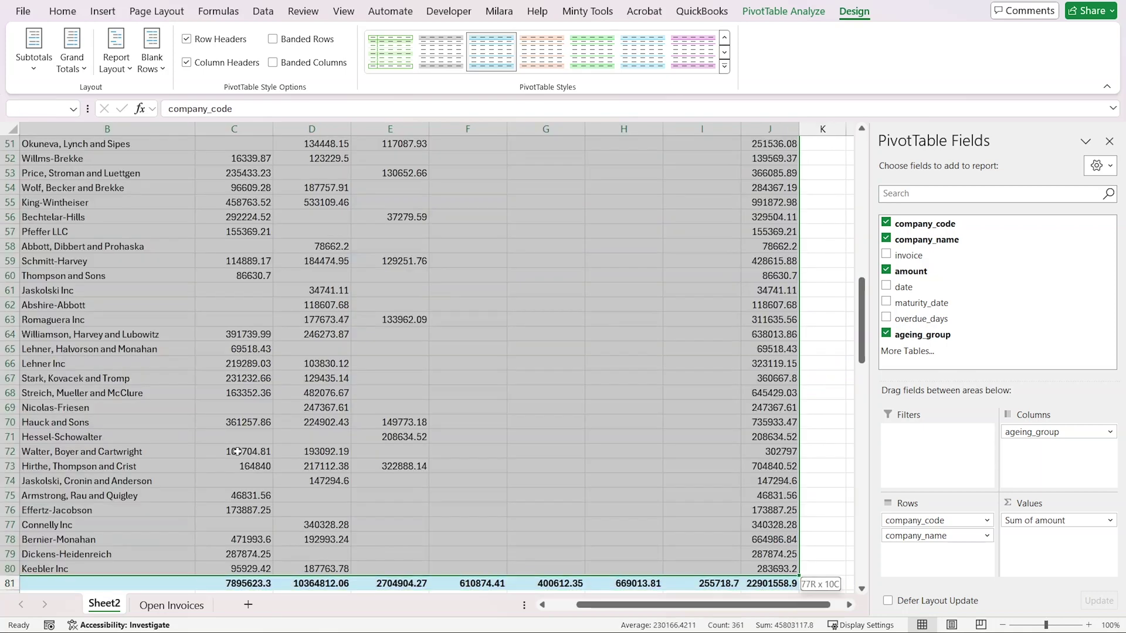
Copy the ageing pivot and paste it at A1 of a new Sheet3.
key(ctrl+c)
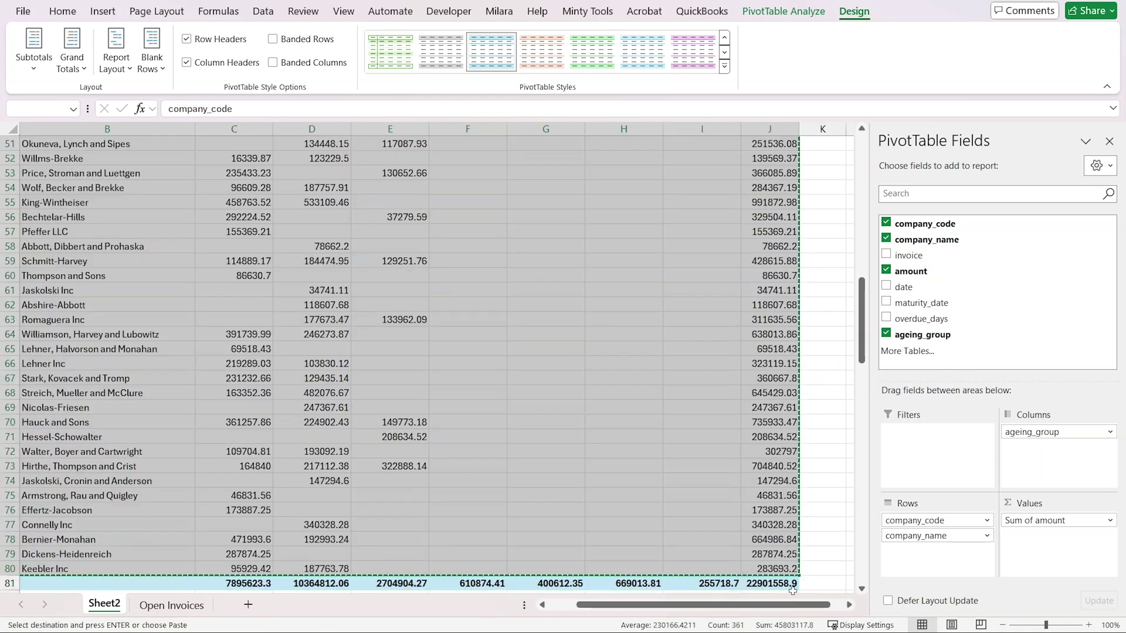
click(249, 608)
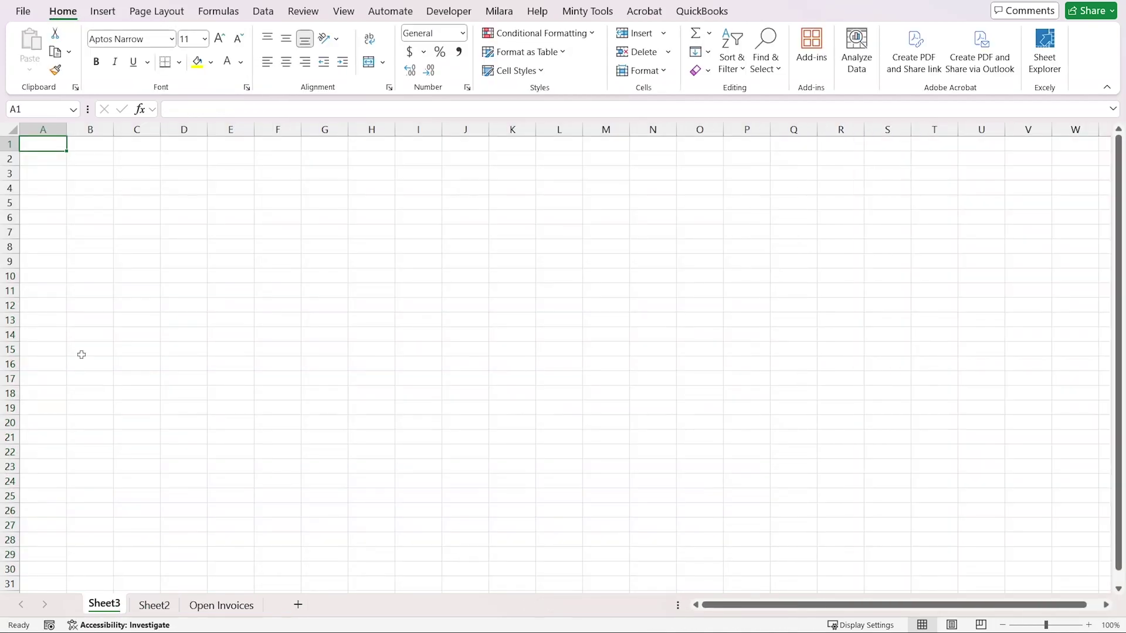
key(ctrl+v)
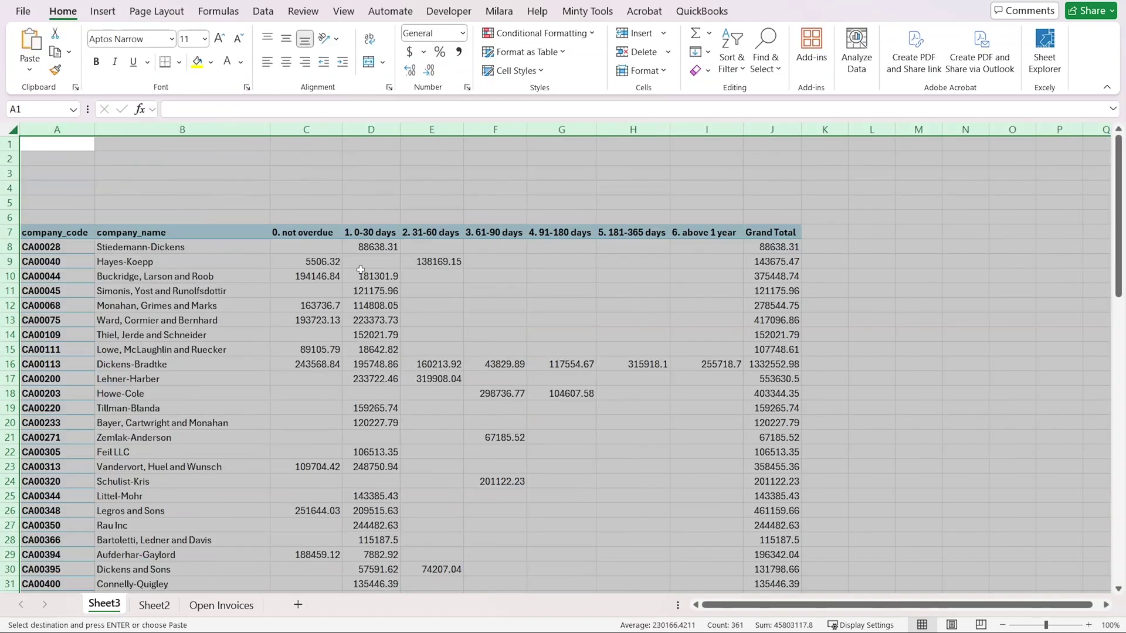
click(371, 232)
Format the amounts C8:J83 with thousands separators and no decimals.
click(314, 247)
scroll(737, 432, down, 12)
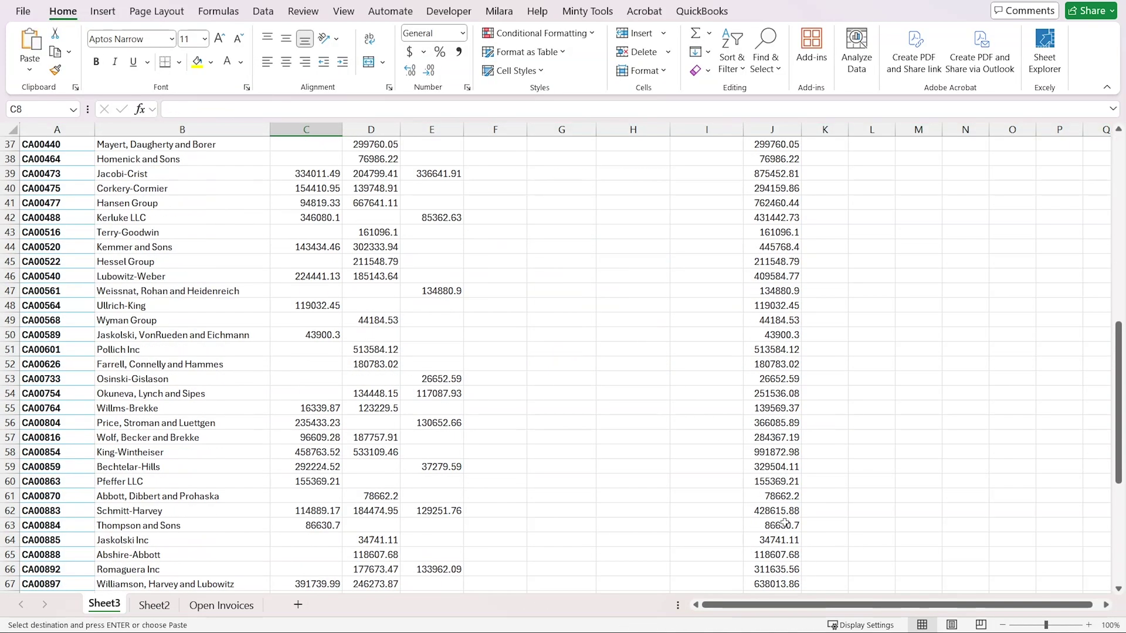
scroll(785, 524, down, 8)
shift+click(784, 467)
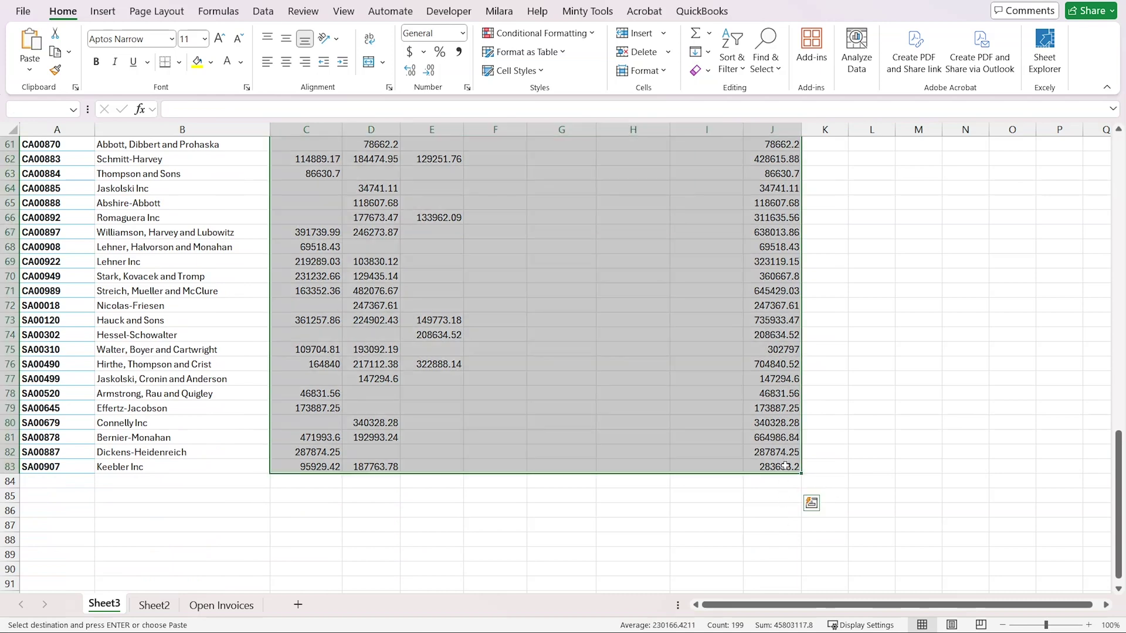
key(ctrl+shift+1)
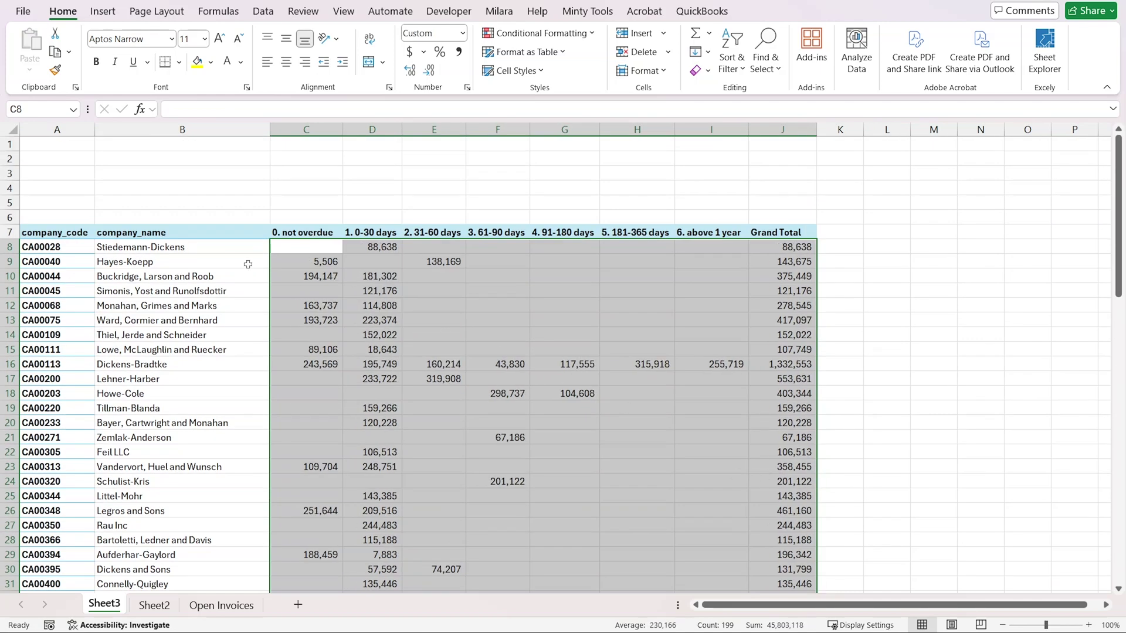
click(133, 216)
Total each bucket in row 5 with =SUM(C8:C83), filled across to J5.
click(298, 200)
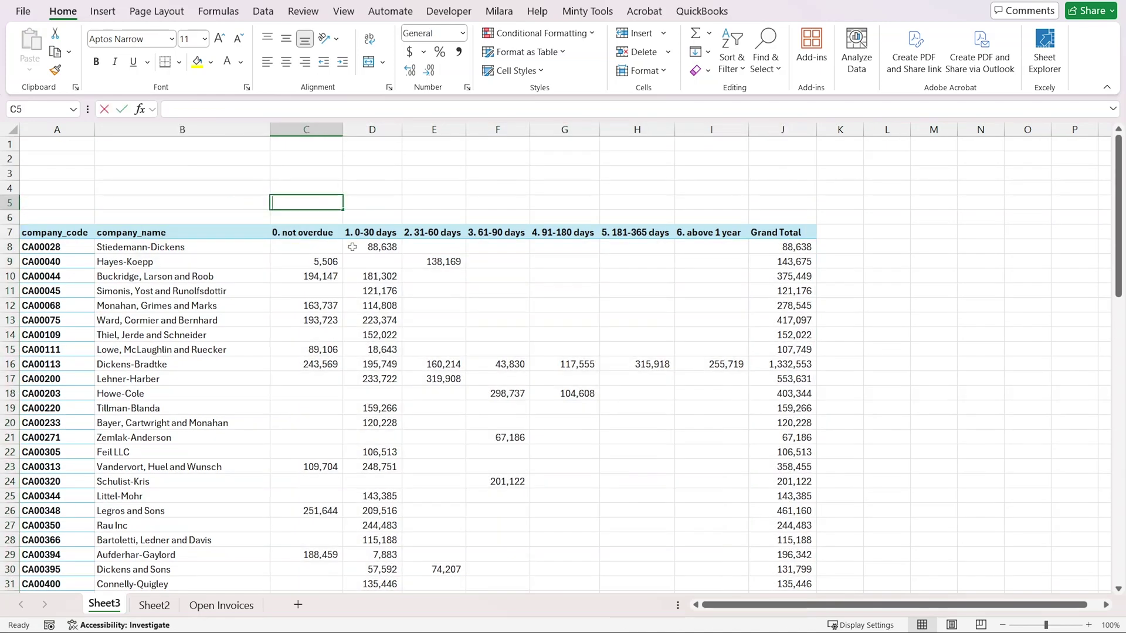
text(=sum)
key(Tab)
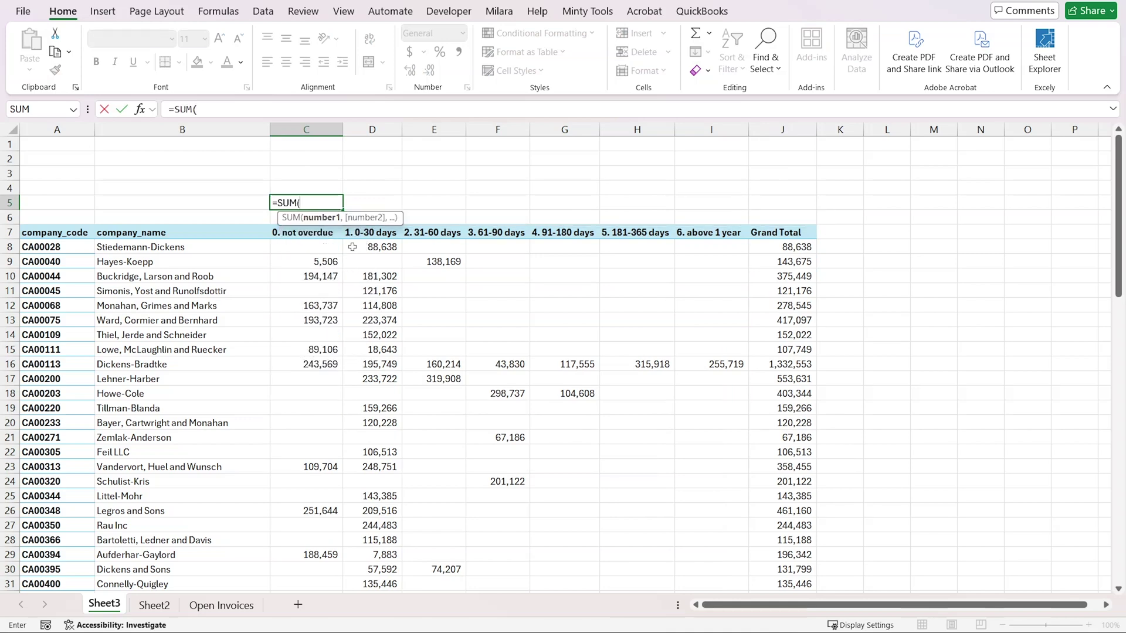
click(310, 247)
scroll(244, 478, down, 5)
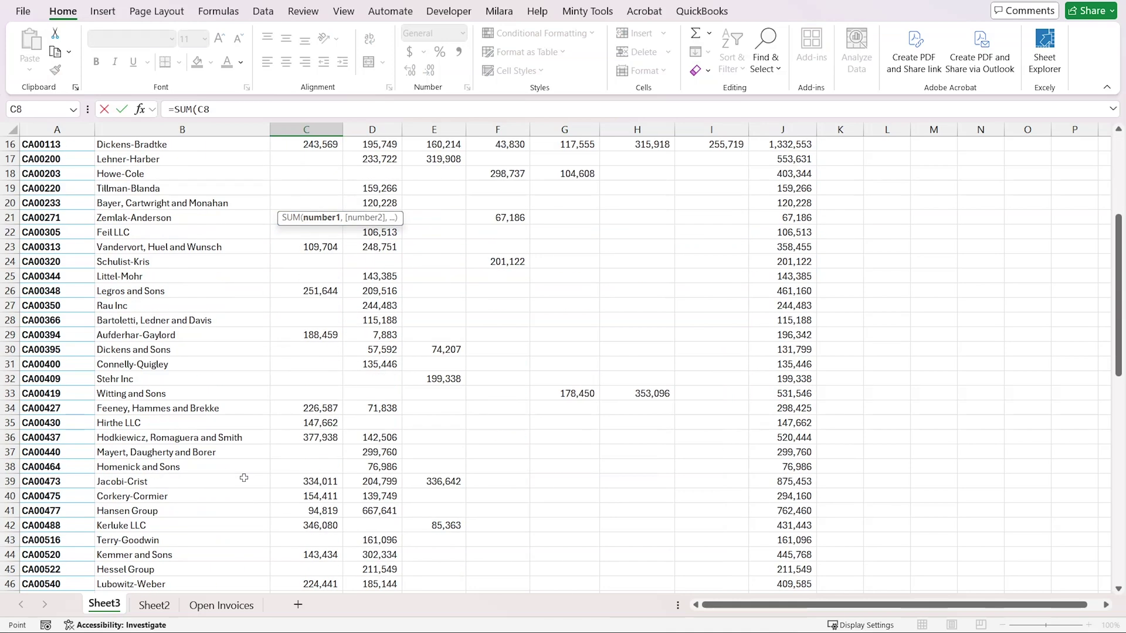
scroll(244, 478, down, 17)
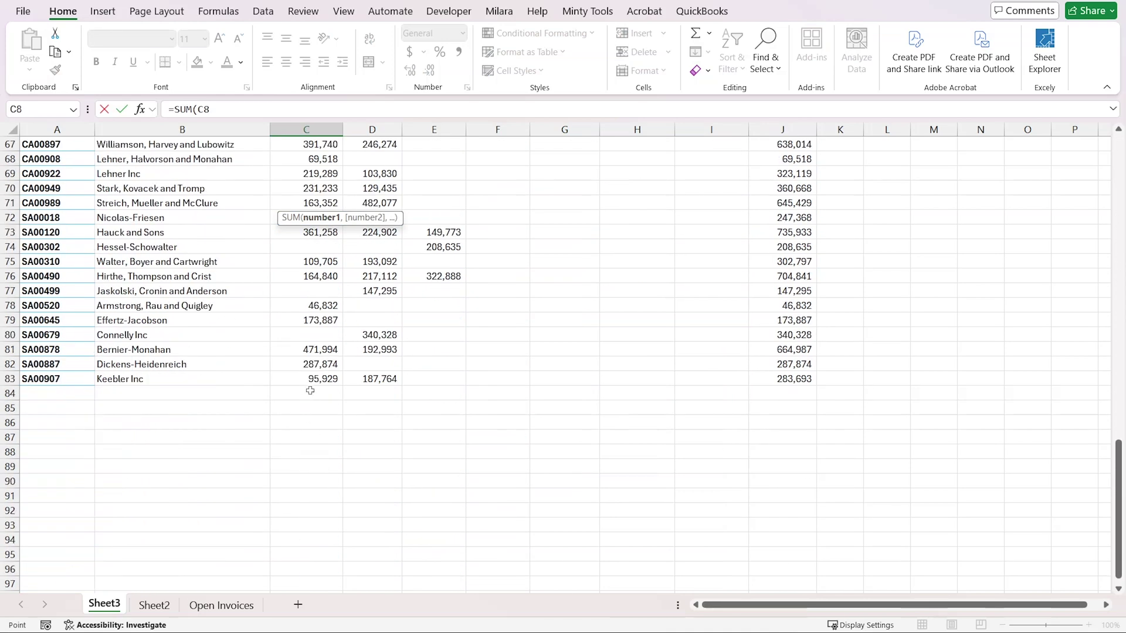
shift+click(310, 380)
key(ctrl+Return)
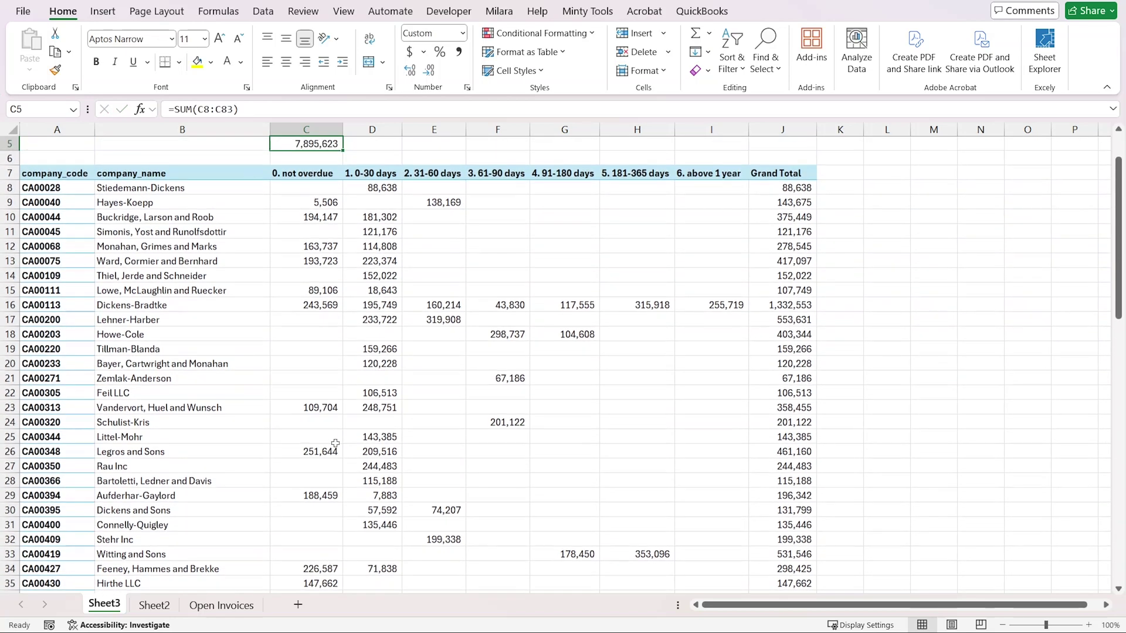
scroll(335, 444, up, 2)
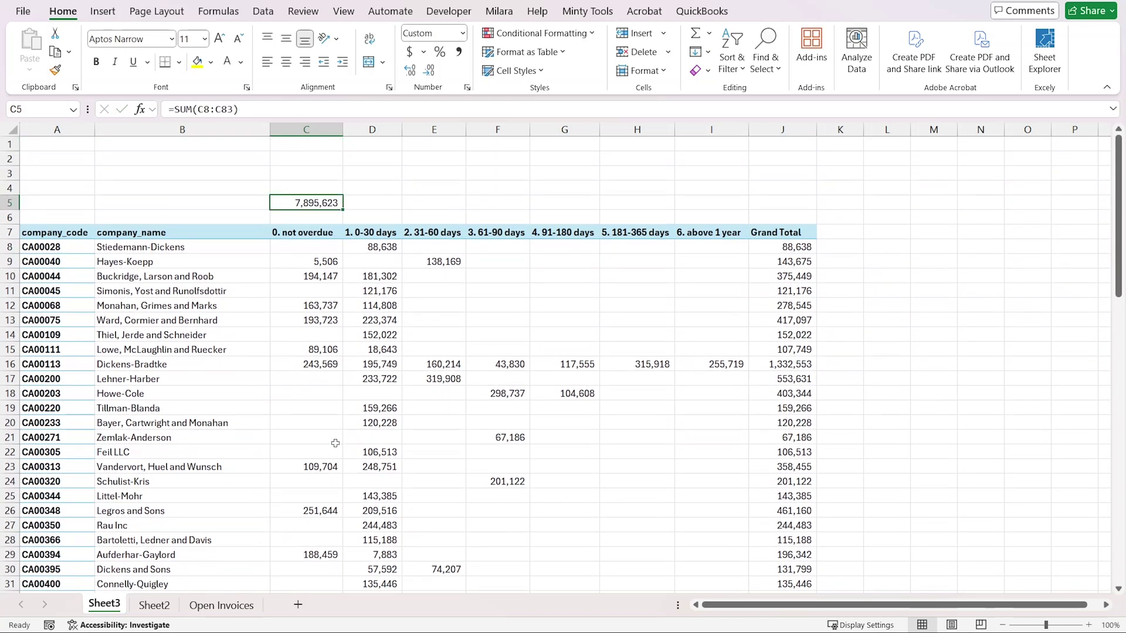
key(shift+Right)
key(shift+Right)
key(shift+Right)
key(shift+Right)
key(shift+Right)
key(shift+Right)
key(shift+Right)
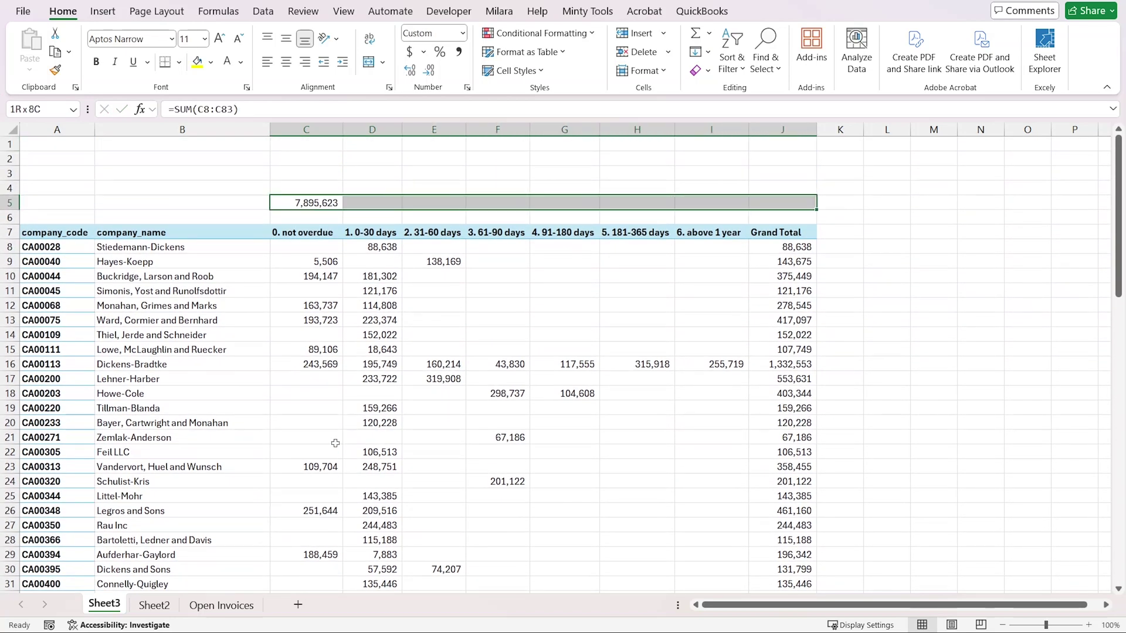
key(ctrl+r)
Label B5 'Total' and make the totals row bold.
key(Left)
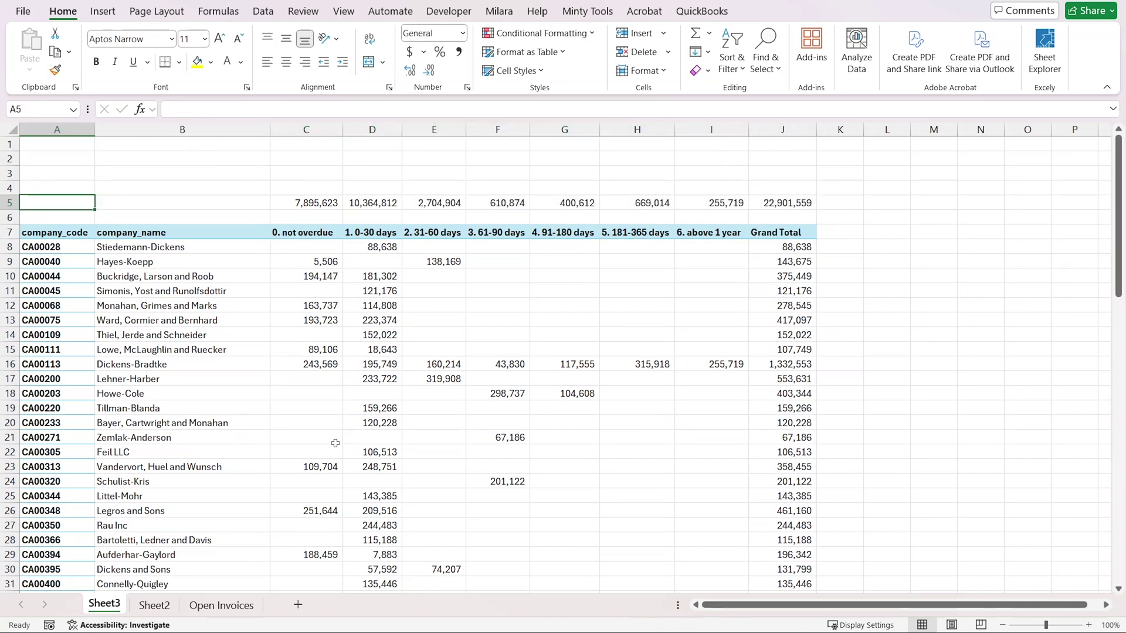
text(Total)
key(Return)
key(Up)
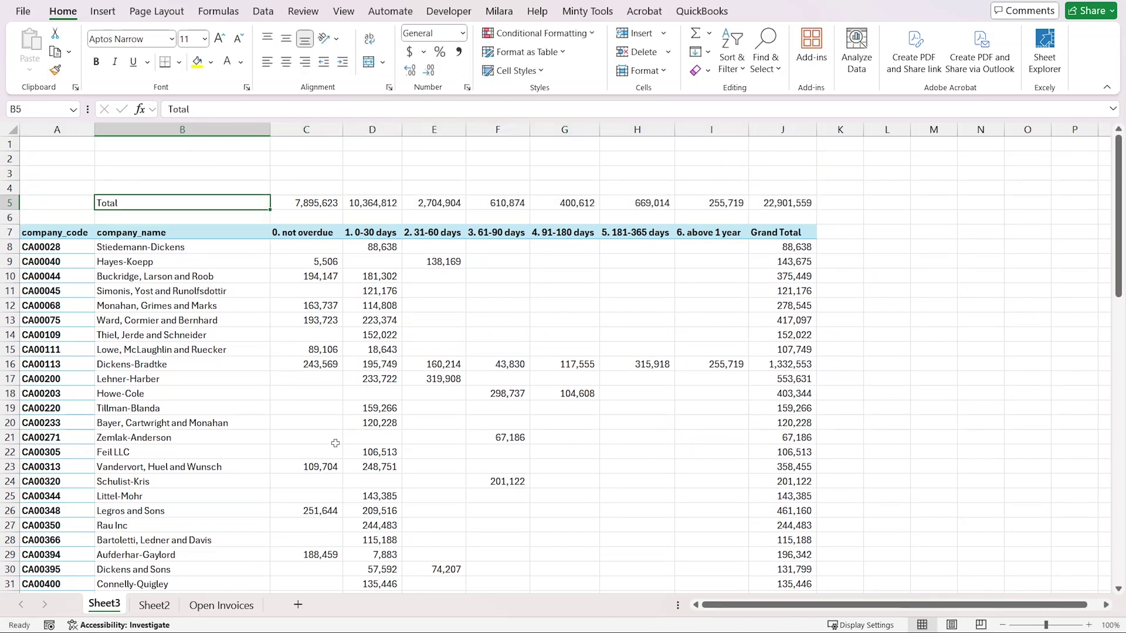
key(ctrl+shift+Right)
key(ctrl+b)
key(Up)
Enter =C5/$J$5 in C4 and fill it across to I4.
key(Right)
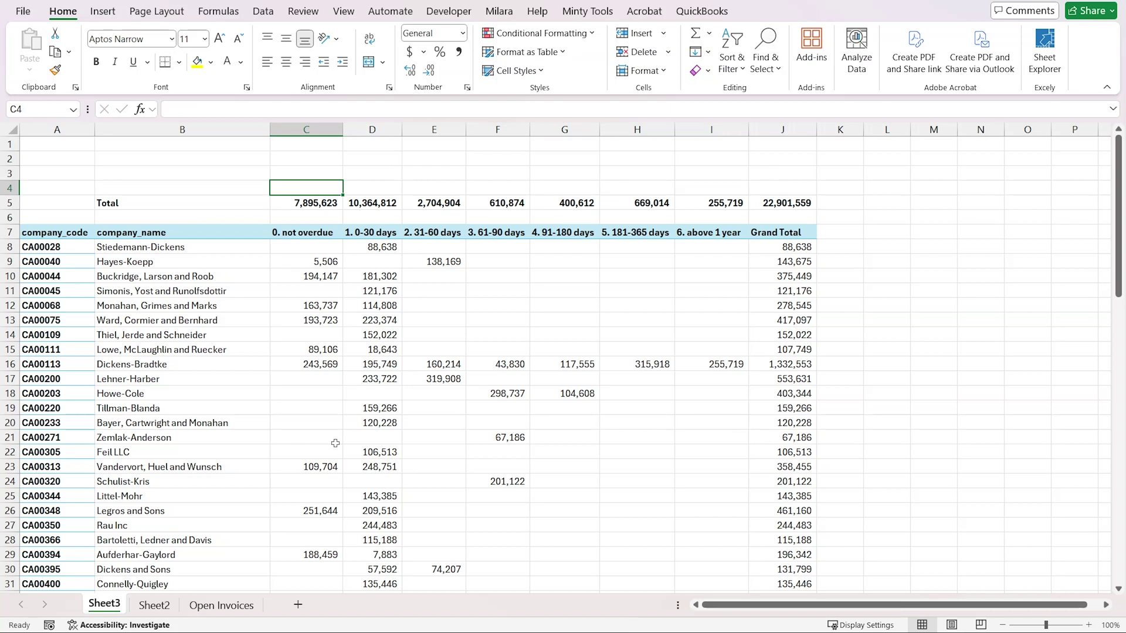
text(=)
key(Down)
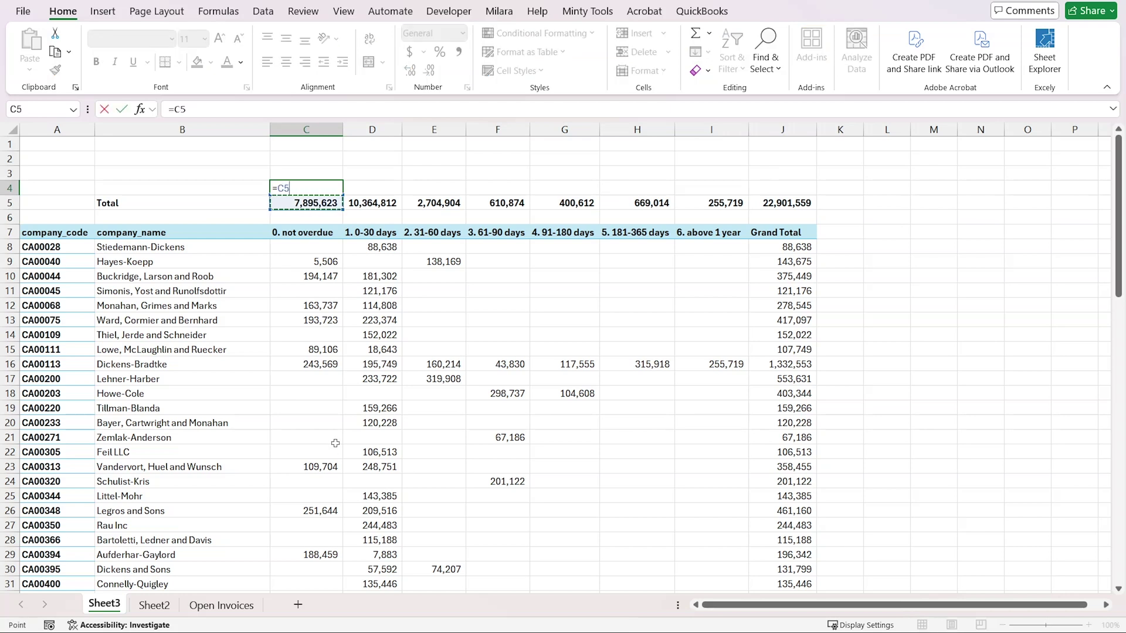
text(/)
key(Down)
key(ctrl+Right)
key(F4)
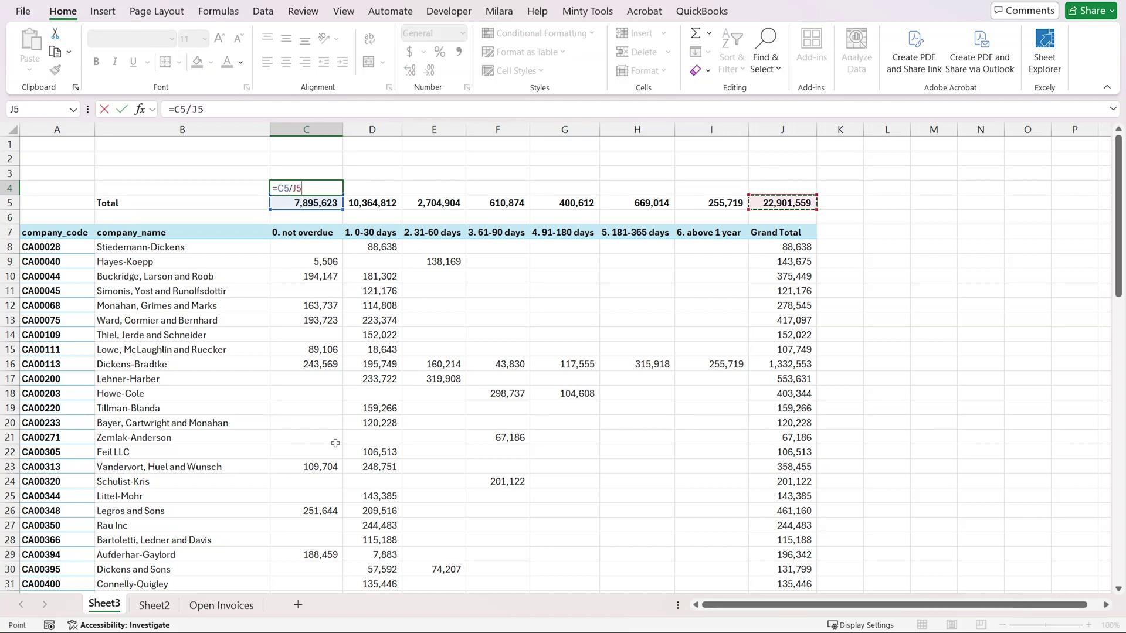
key(ctrl+Return)
key(shift+Right)
key(shift+Right)
key(shift+Right)
key(shift+Right)
key(shift+Right)
key(shift+Right)
key(ctrl+r)
Show the shares as one-decimal percentages, 34.5% down to 1.1% for above 1 year.
key(ctrl+shift+5)
key(alt+h)
key(0)
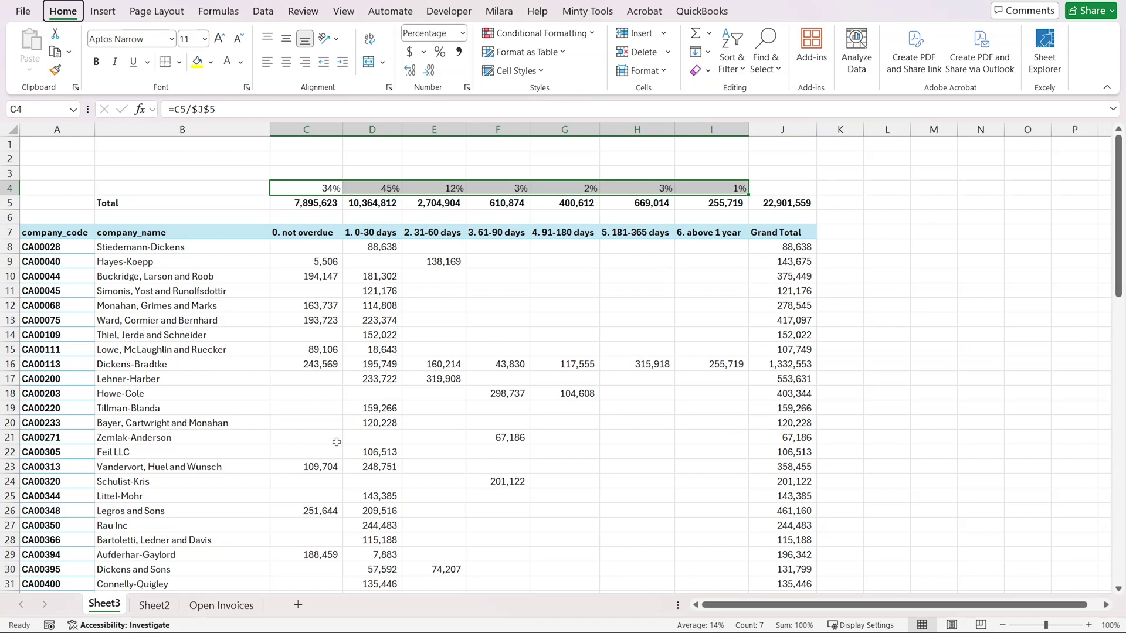
key(shift+BackSpace)
key(Right)
key(Right)
key(Right)
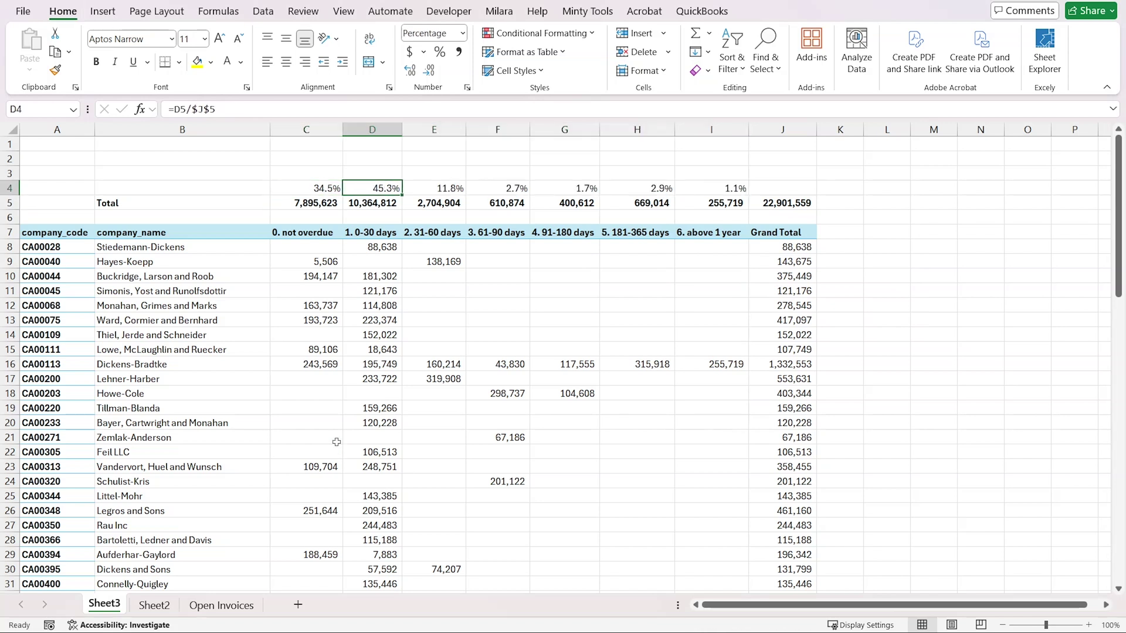
key(Right)
key(Right)
key(Right)
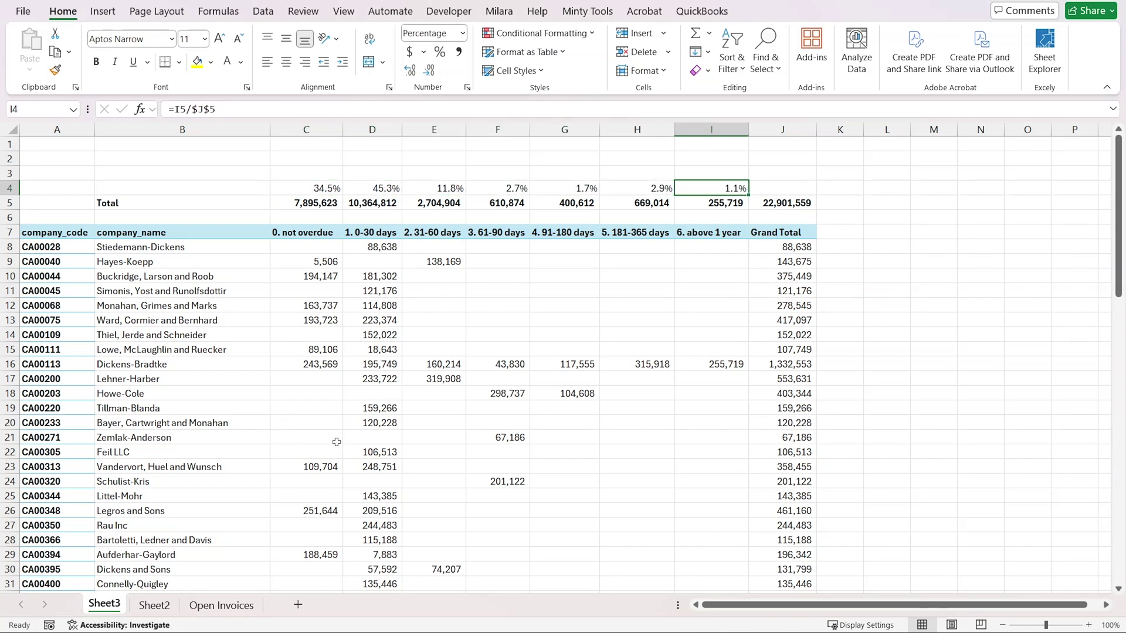
key(Down)
key(Up)
key(Down)
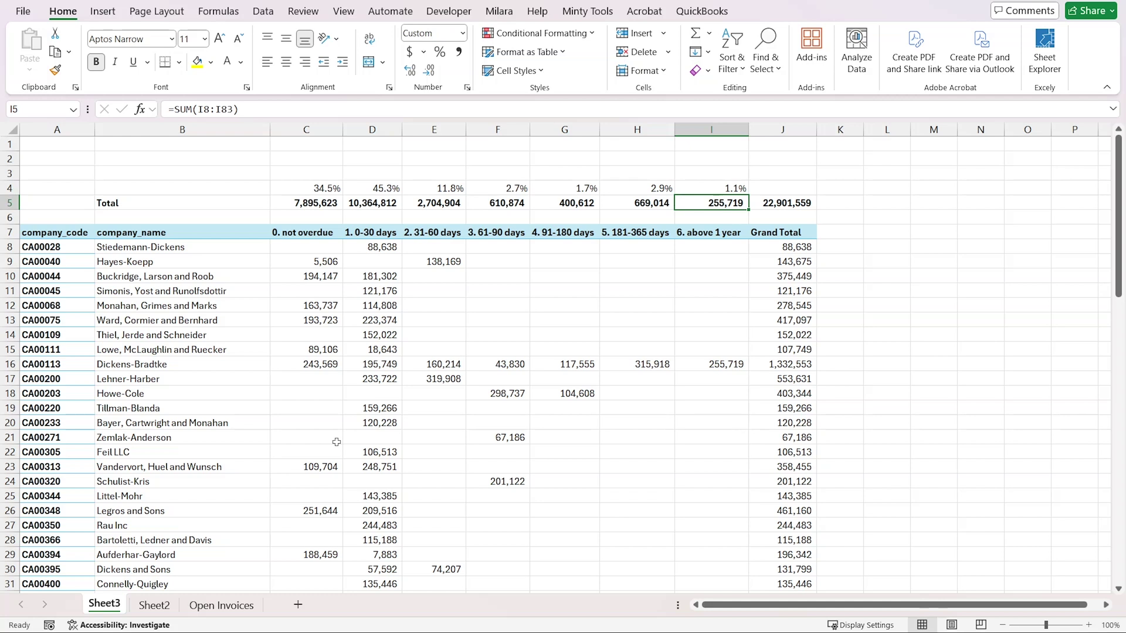
key(Down)
key(Down)
key(Down)
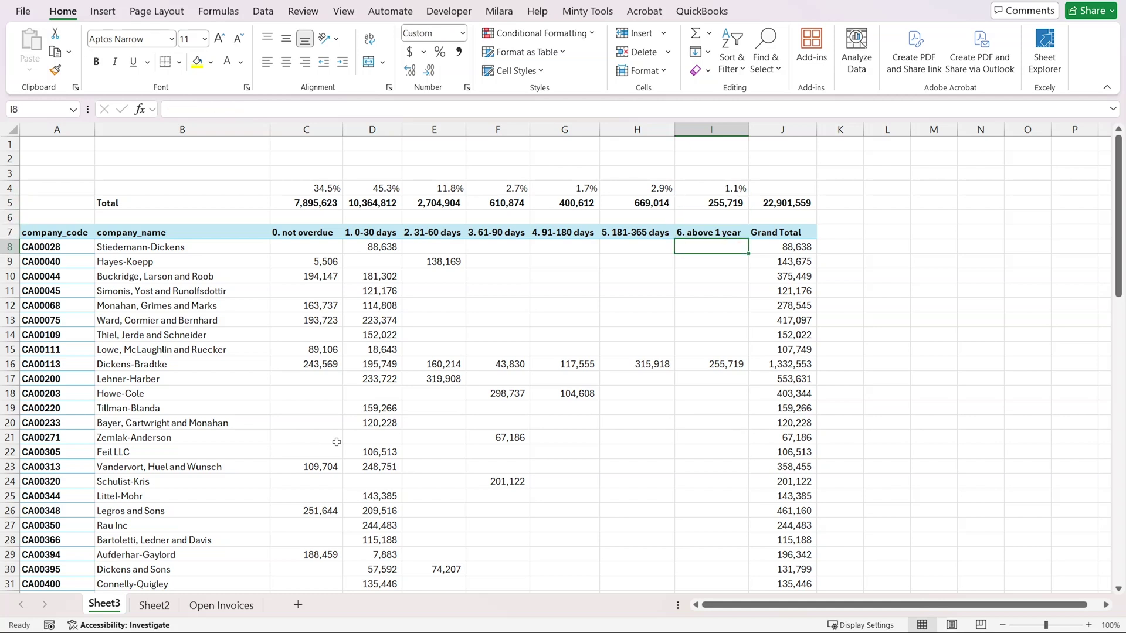
Find the Dickens-Bradtke row 16 and check its amounts in each ageing bucket.
key(Down)
key(Down)
key(Down)
key(Down)
key(Down)
key(Down)
key(Down)
key(Down)
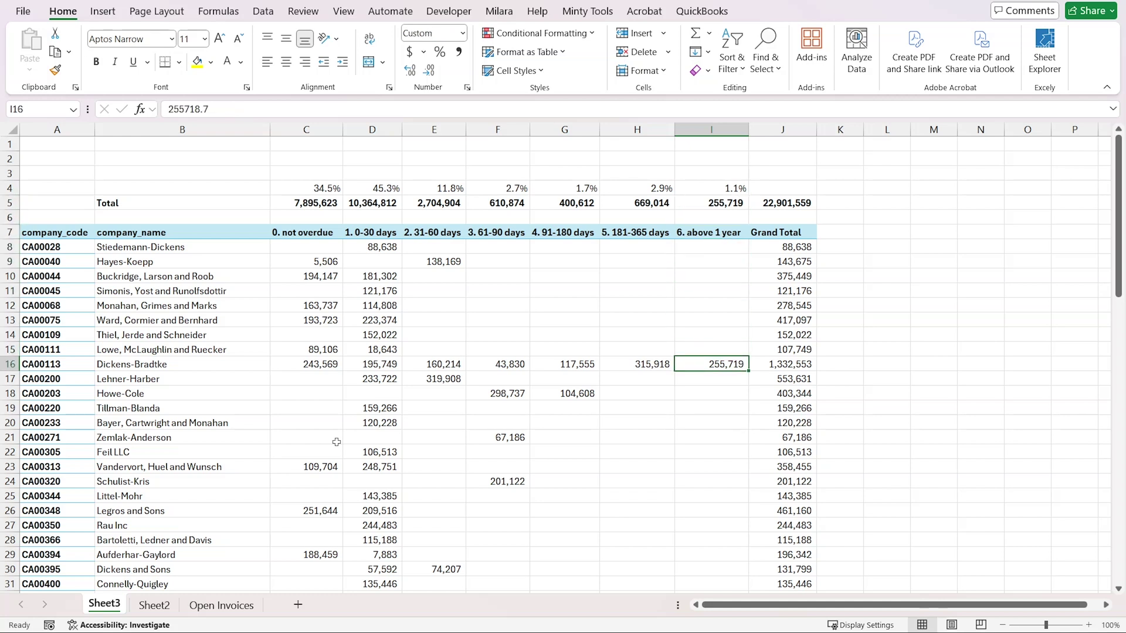
key(shift+Left)
key(shift+Left)
key(shift+Left)
key(shift+Left)
key(shift+Left)
key(shift+Left)
key(shift+Left)
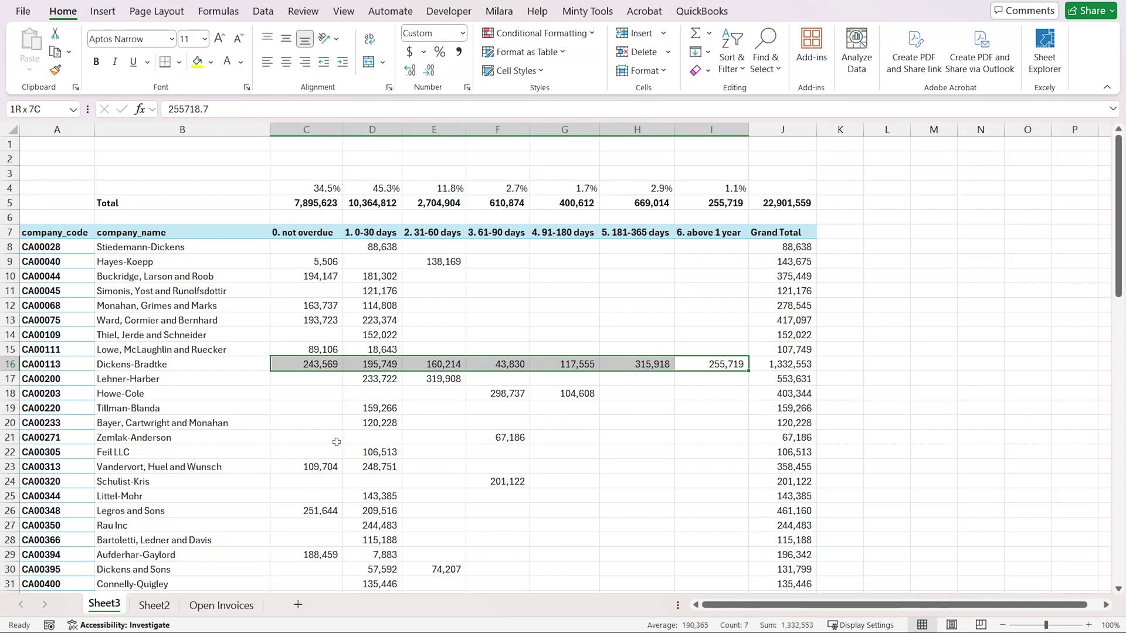
key(shift+Left)
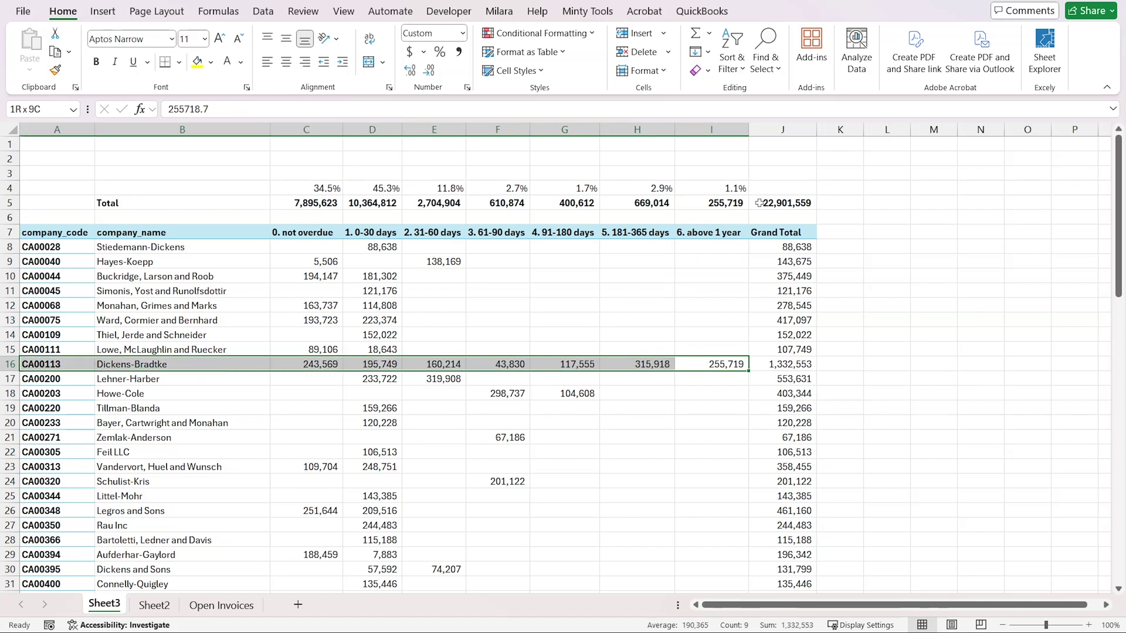
click(726, 365)
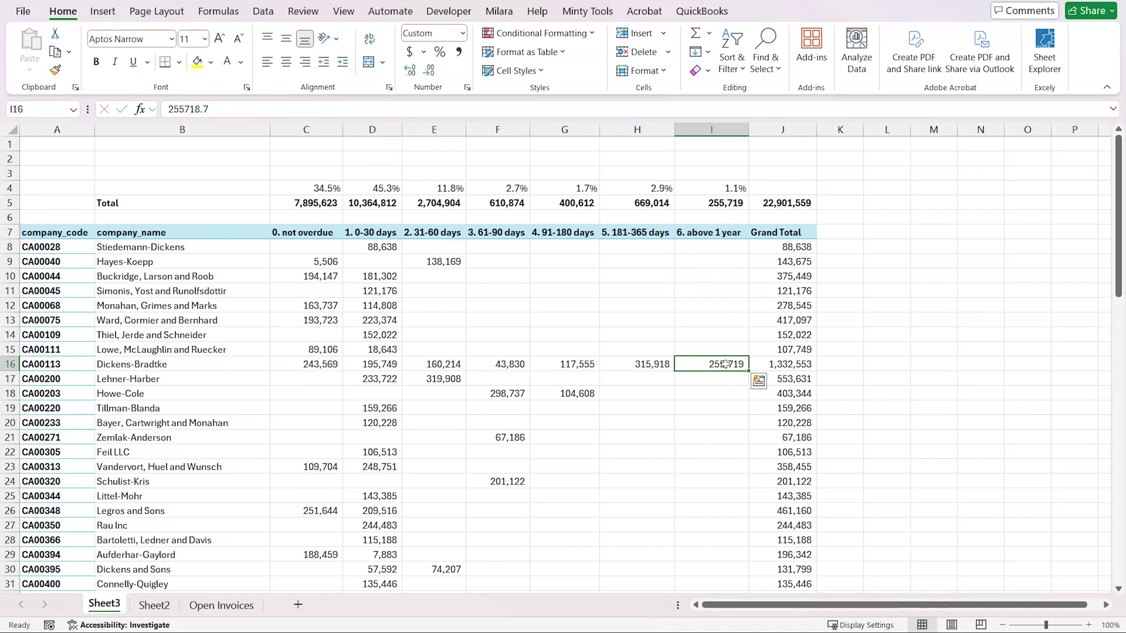
drag(74, 370, 725, 359)
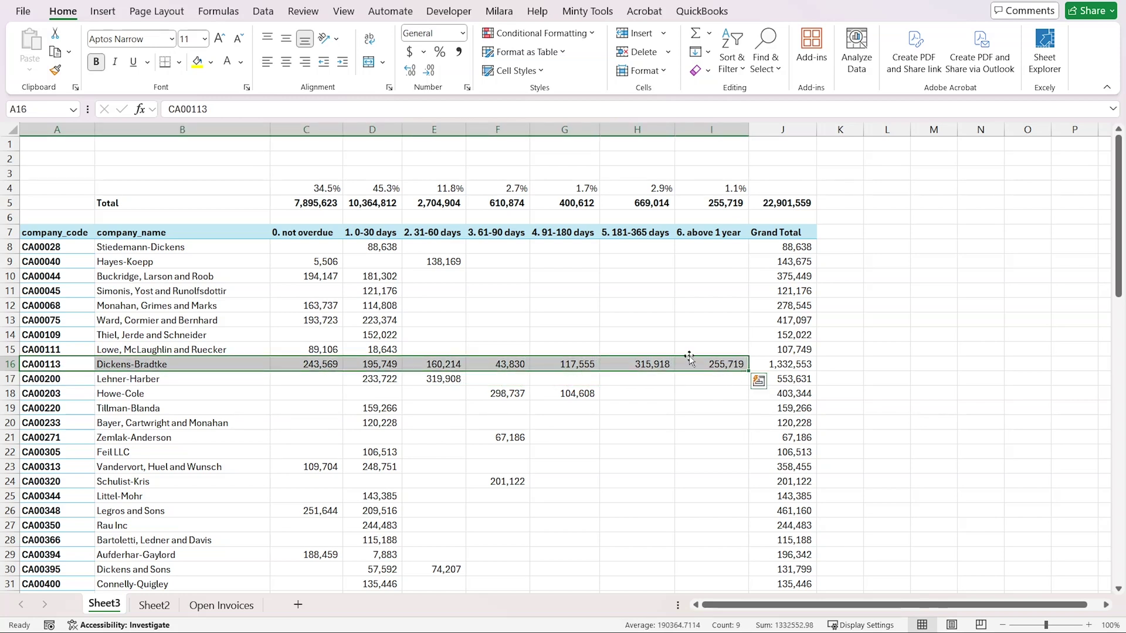
click(646, 363)
key(Left)
key(Left)
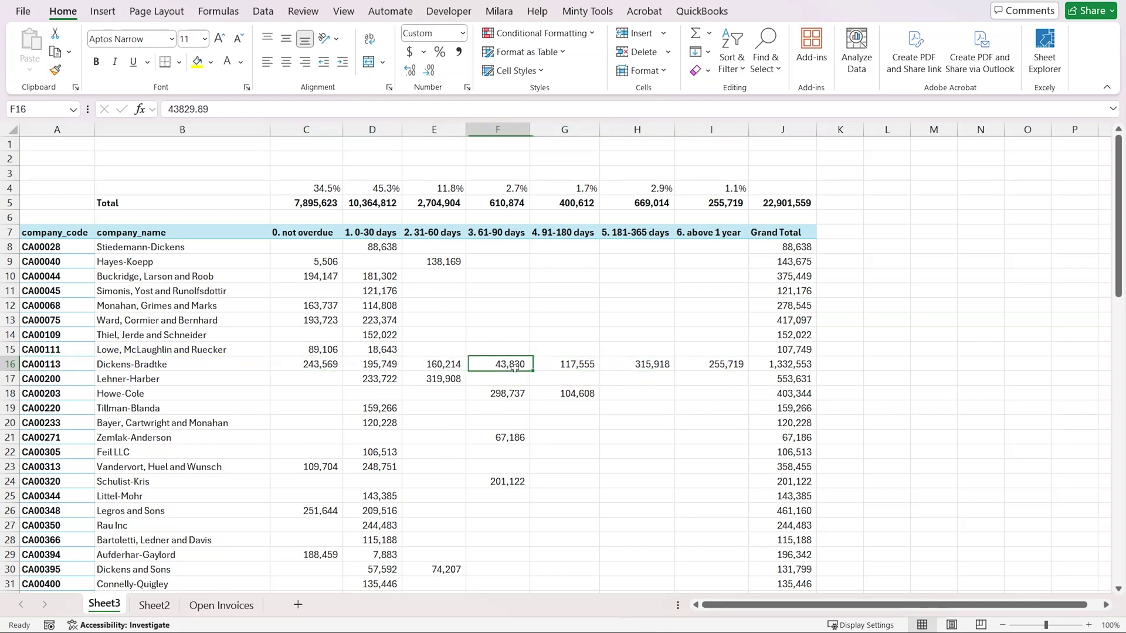
key(Right)
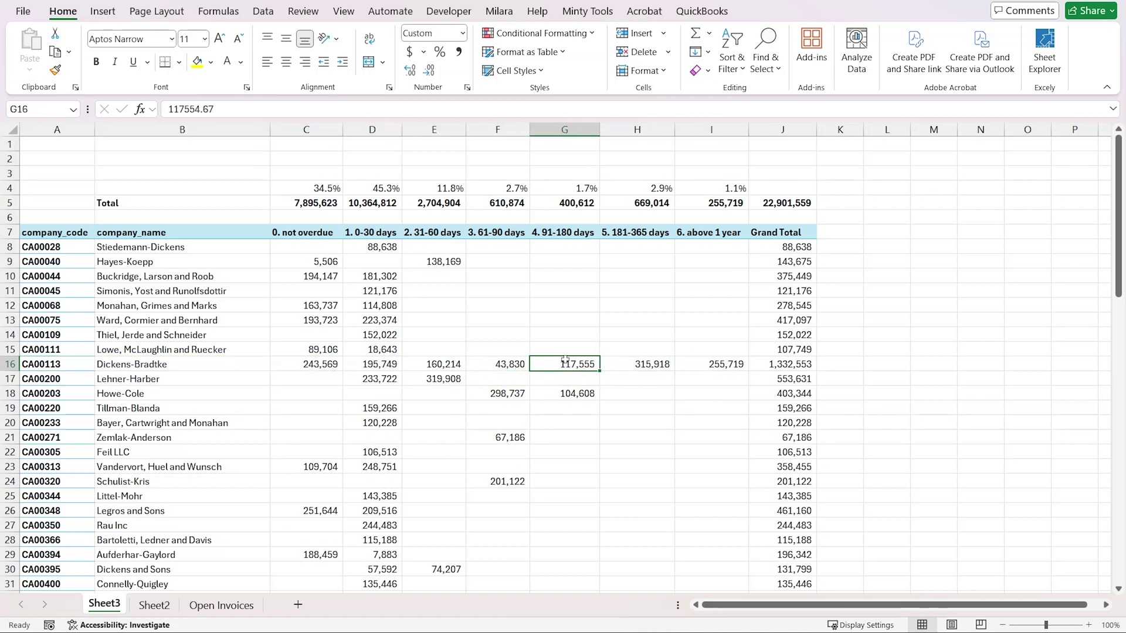
click(314, 369)
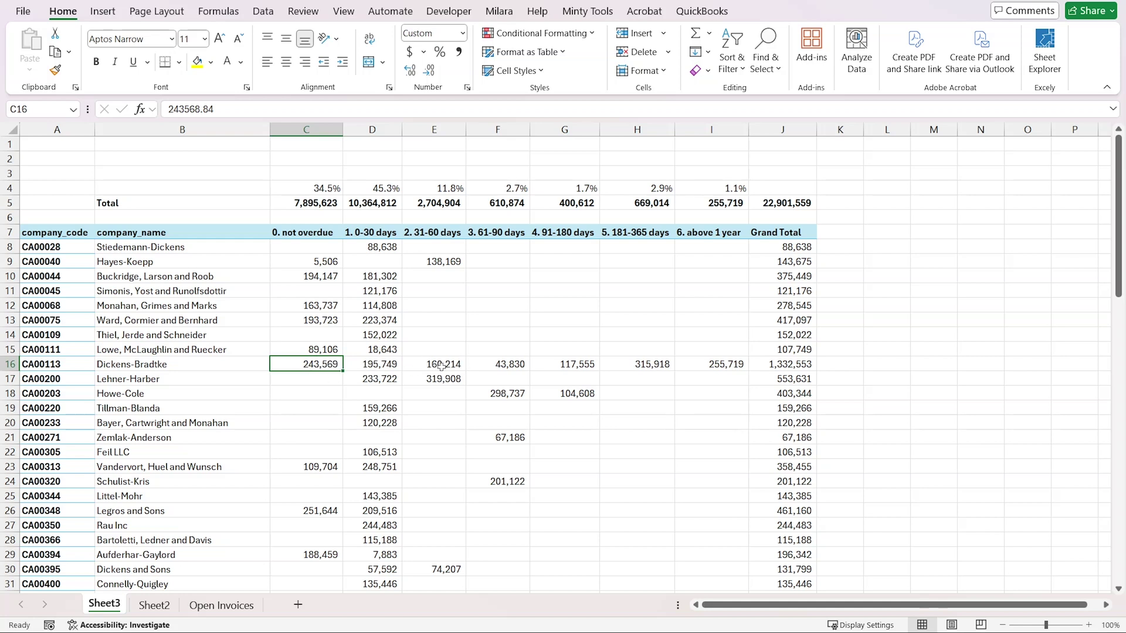
Fill the Dickens-Bradtke row A16:J16 with yellow.
drag(41, 364, 756, 365)
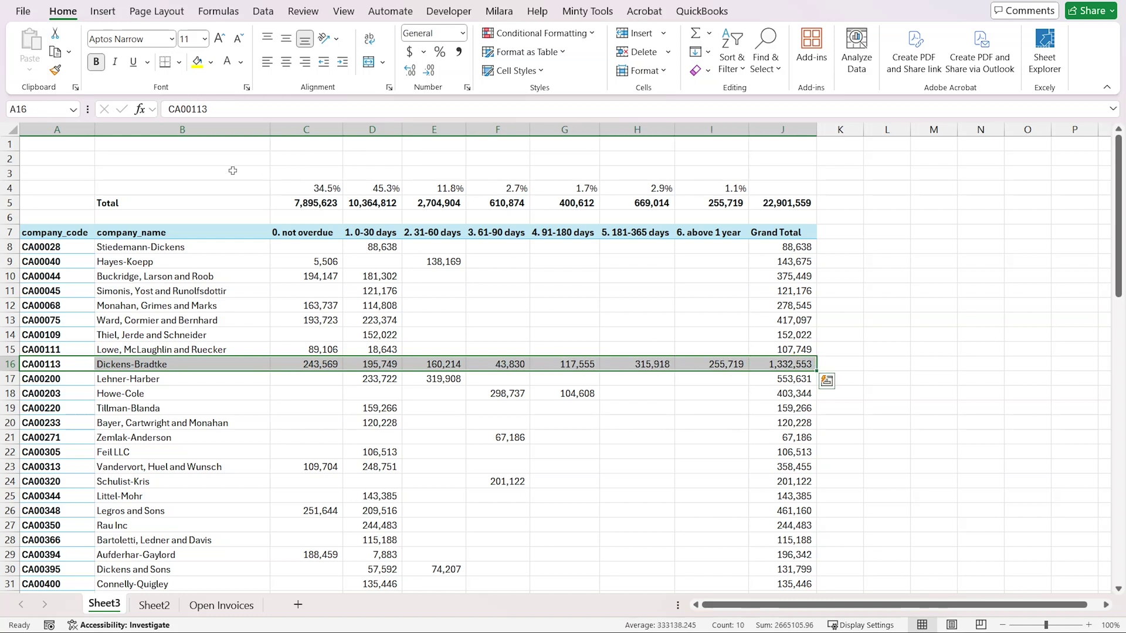
click(197, 61)
click(362, 364)
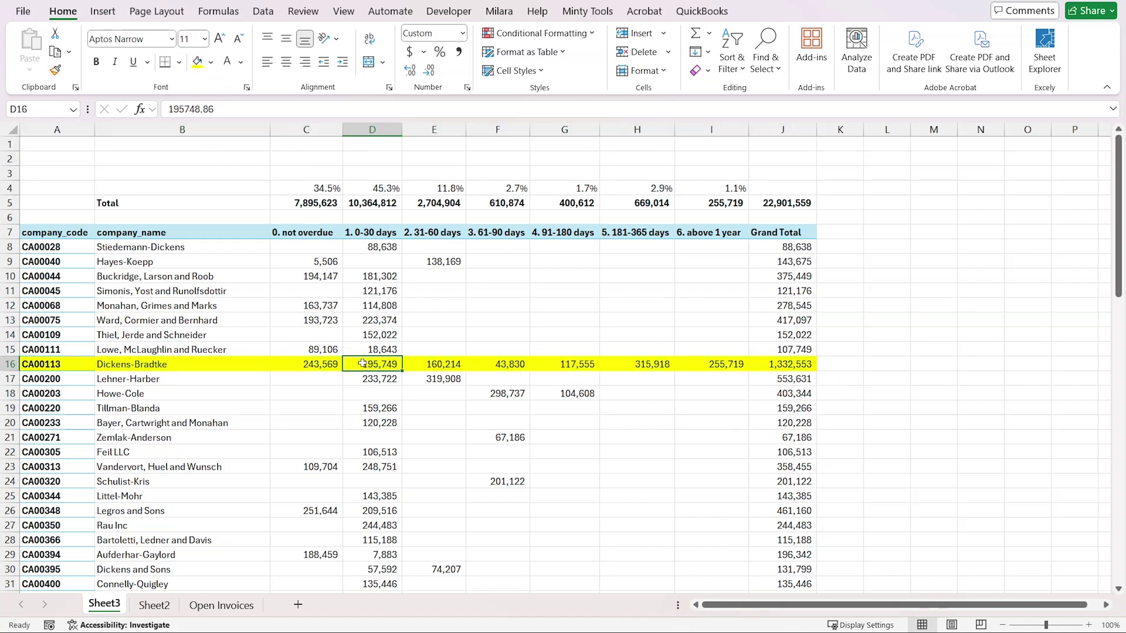
click(331, 364)
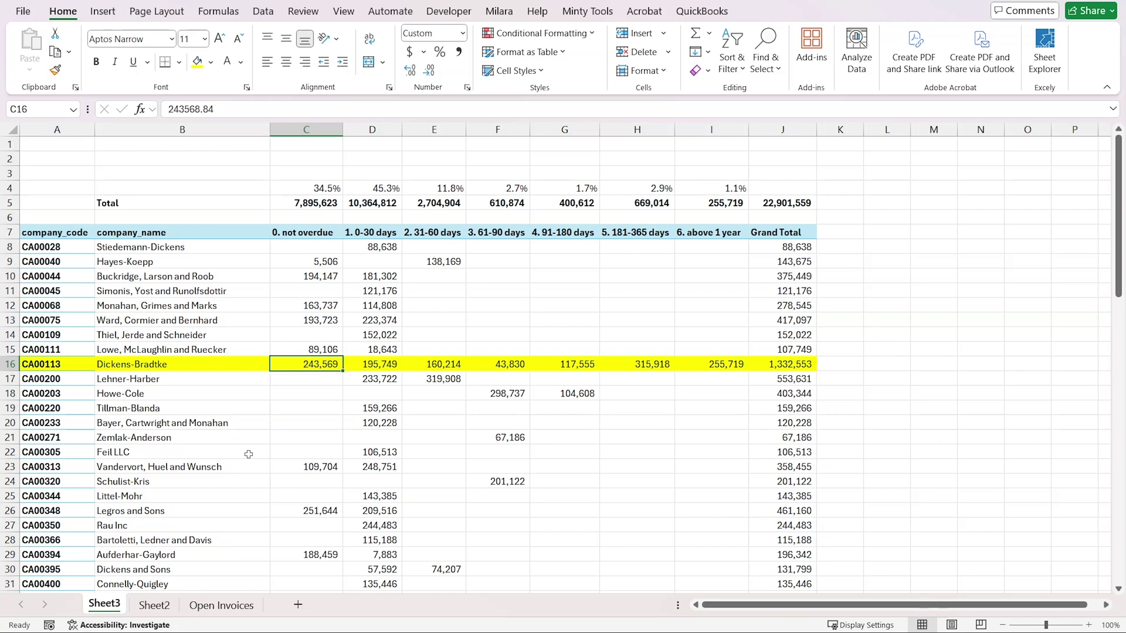
Review the Dickens-Bradtke row 16 and its bucket amounts C16:I16.
scroll(248, 455, down, 3)
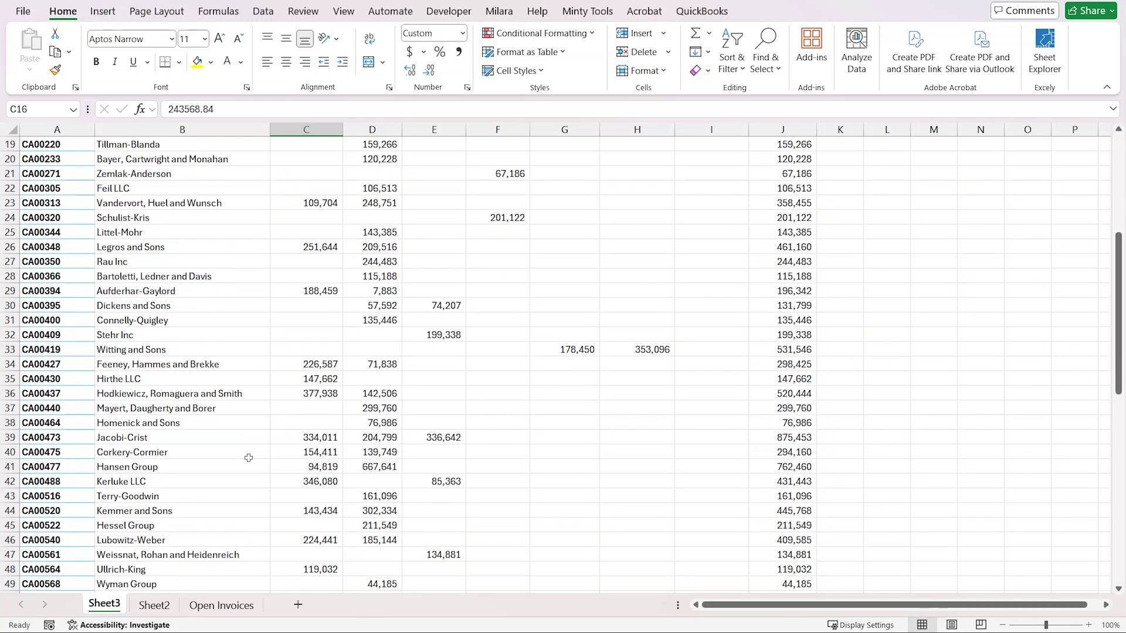
scroll(249, 458, up, 6)
scroll(384, 441, down, 5)
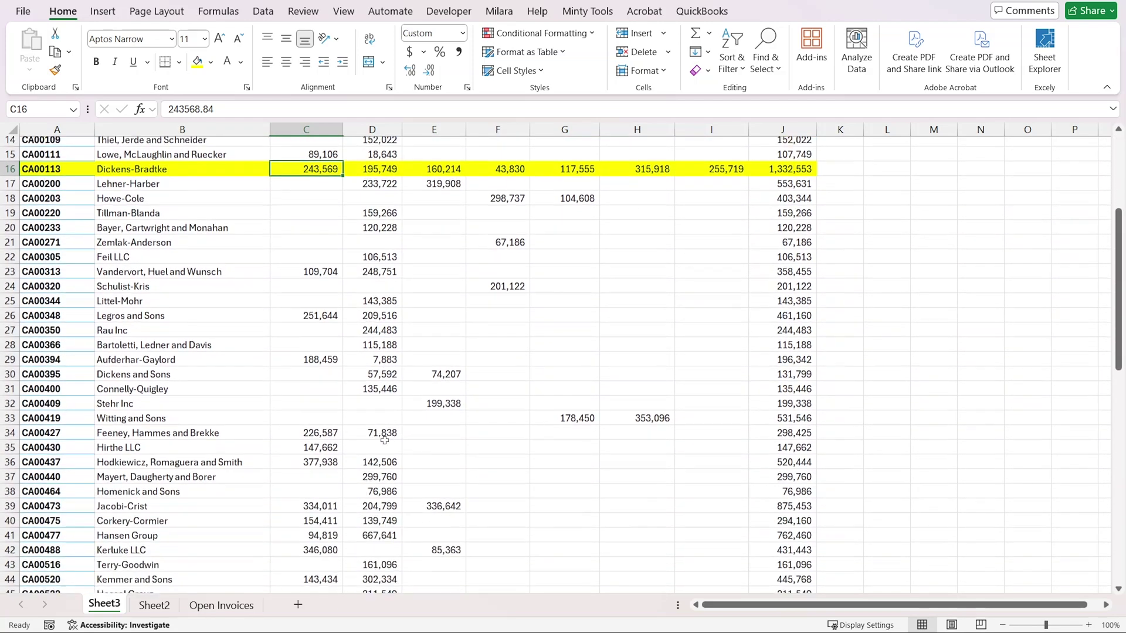
scroll(384, 440, down, 3)
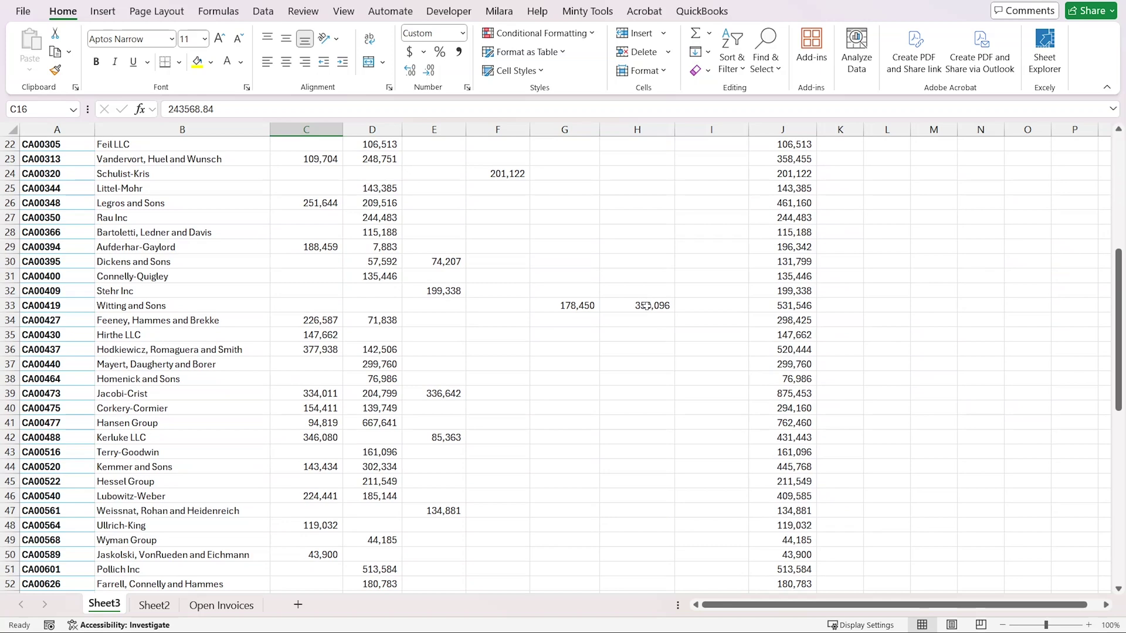
drag(645, 305, 560, 306)
scroll(506, 306, up, 5)
drag(297, 309, 432, 309)
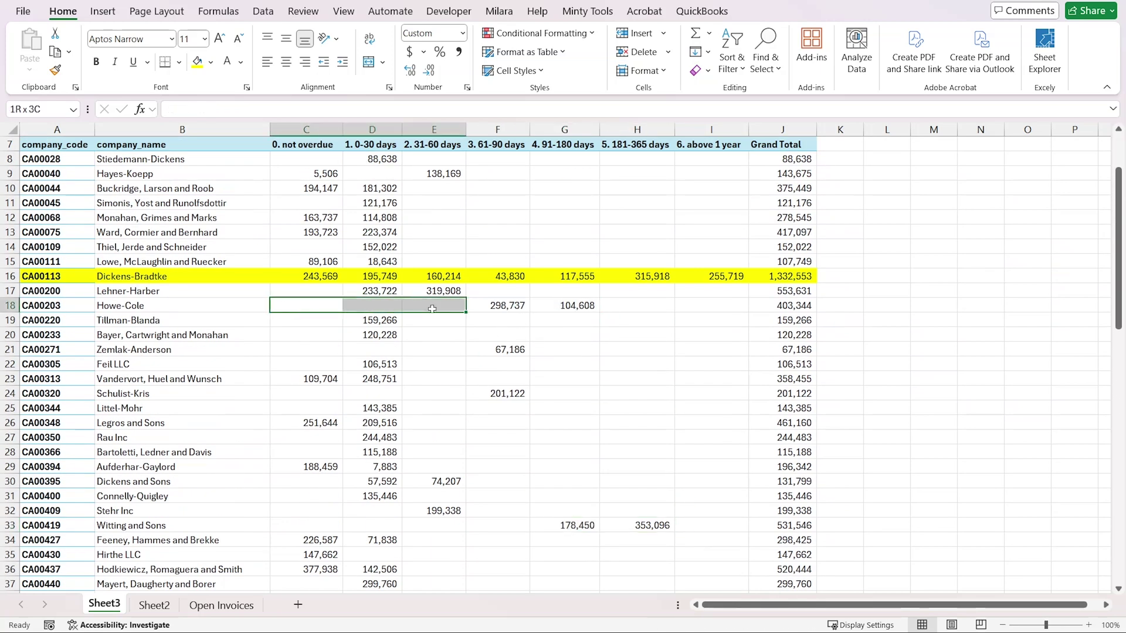
scroll(402, 389, down, 5)
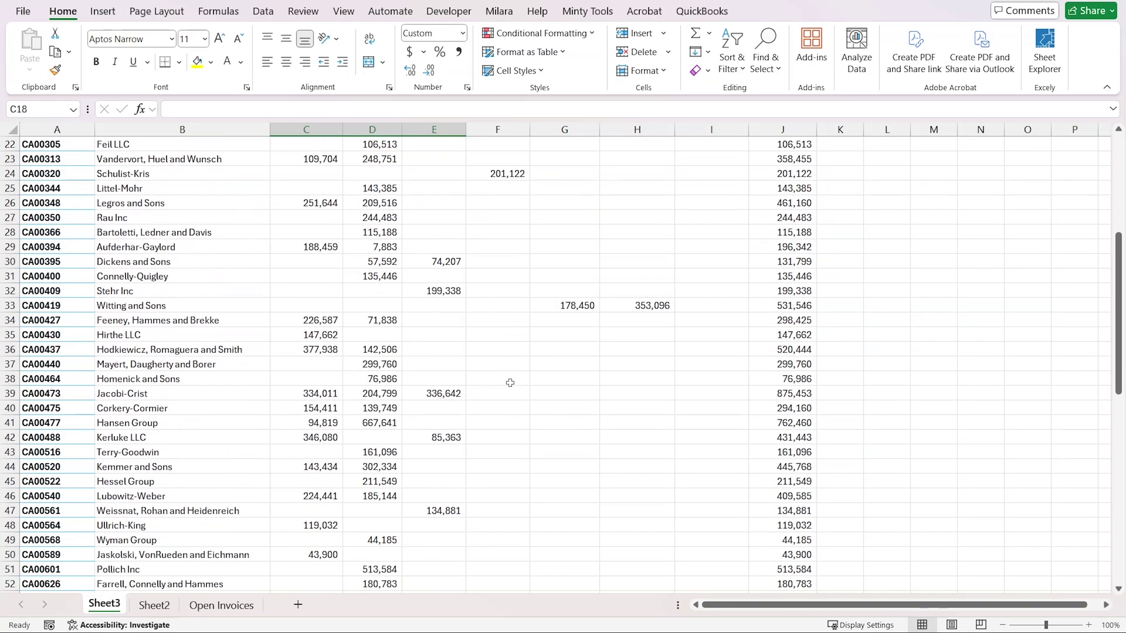
scroll(510, 383, down, 17)
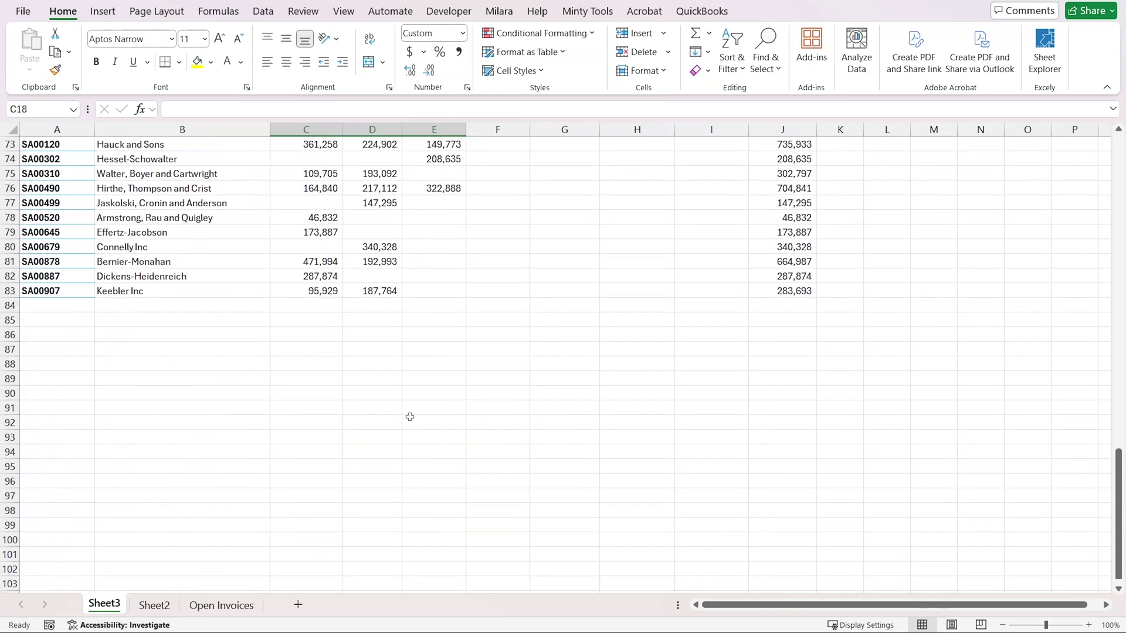
scroll(410, 417, up, 20)
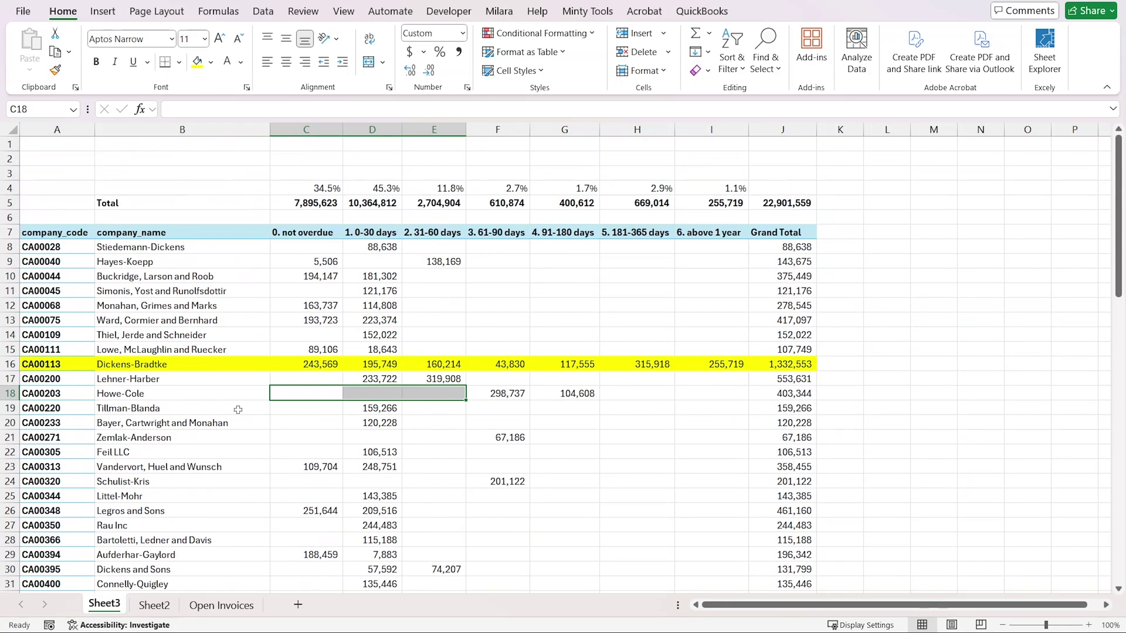
drag(83, 365, 780, 364)
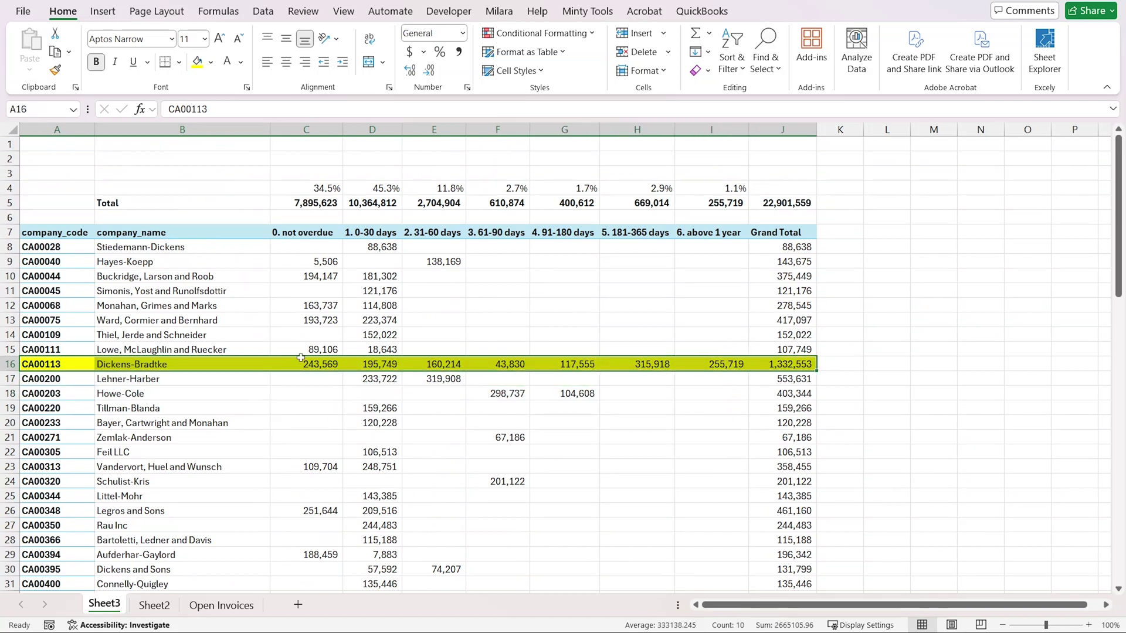
drag(320, 362, 713, 364)
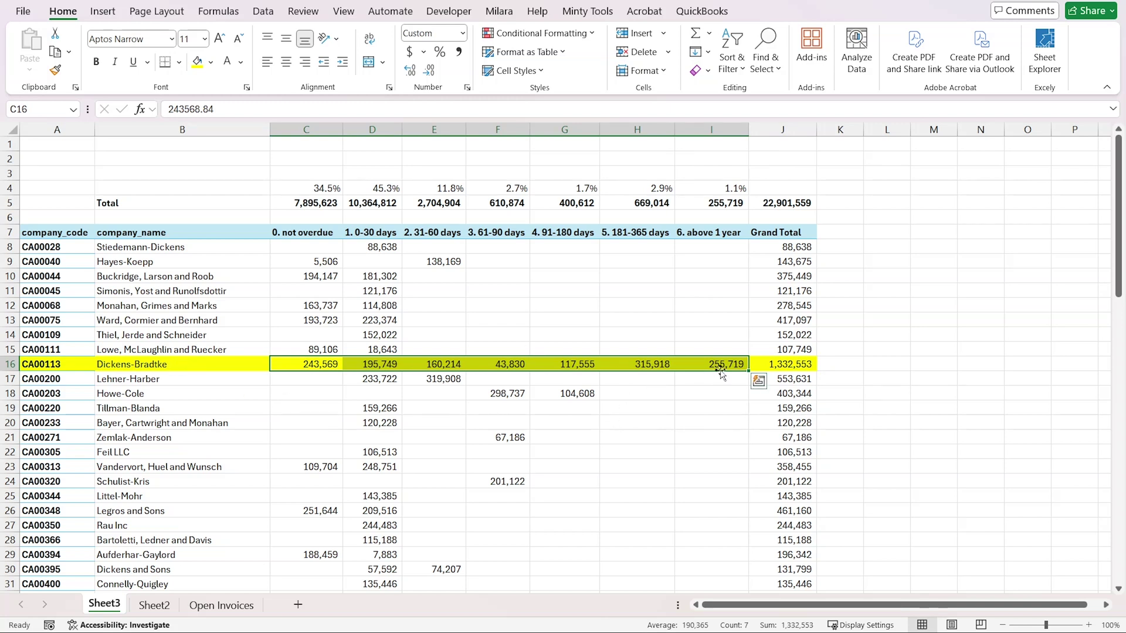
drag(786, 363, 59, 364)
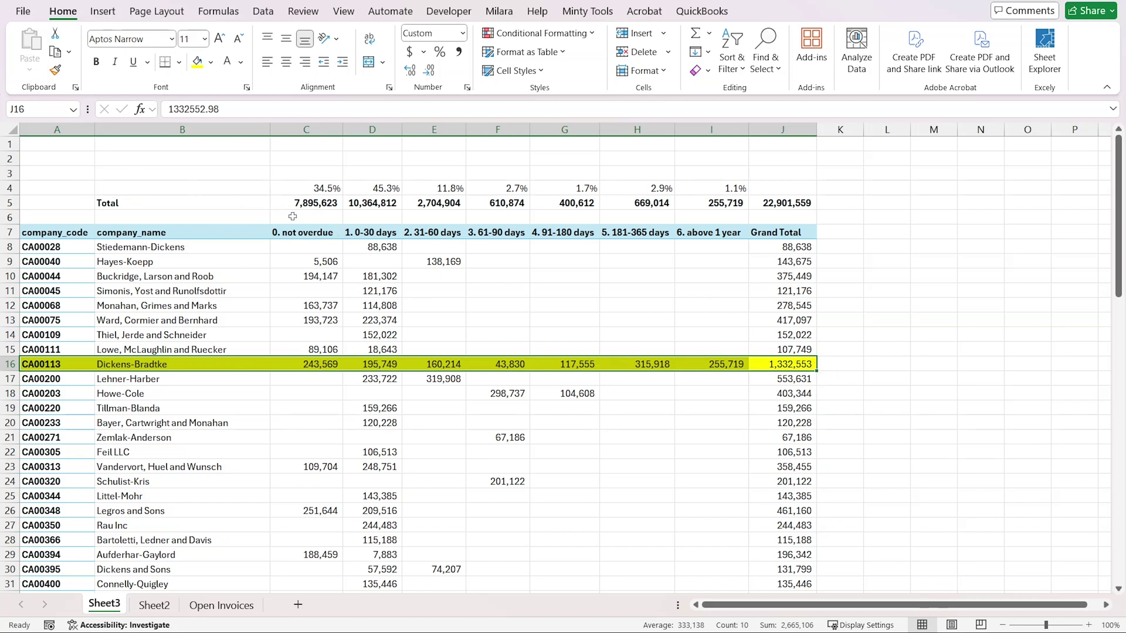
Insert blank rows at row 3 above the percentage and Total rows.
click(116, 176)
key(shift+space)
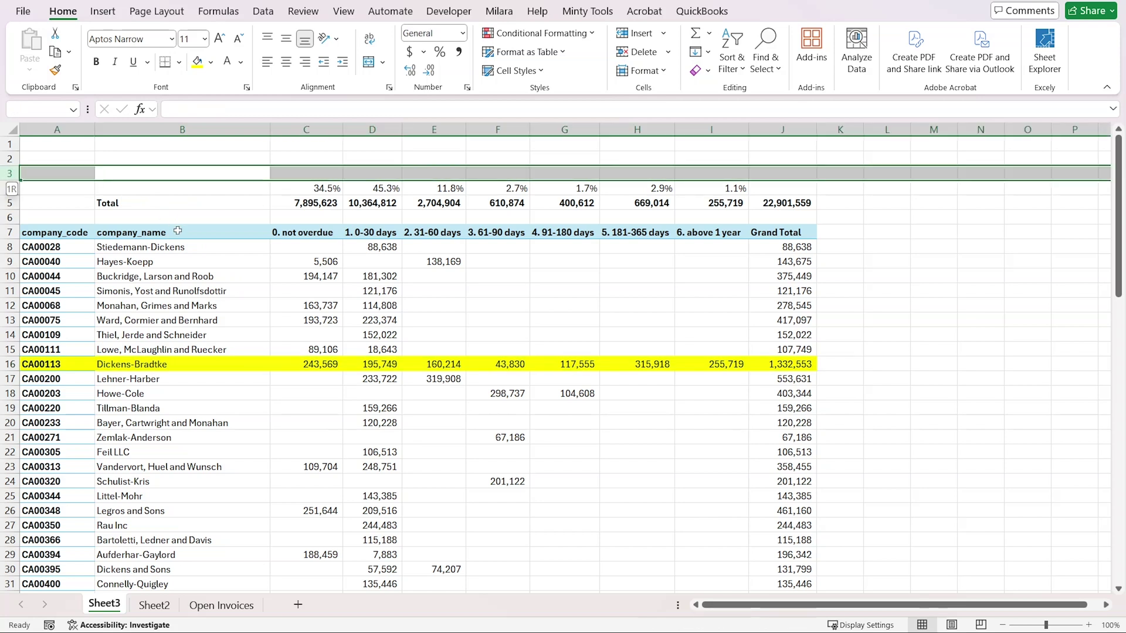
key(ctrl+plus)
key(ctrl+plus)
key(ctrl+plus)
Label cell B3 'DDA %'.
key(Right)
key(Right)
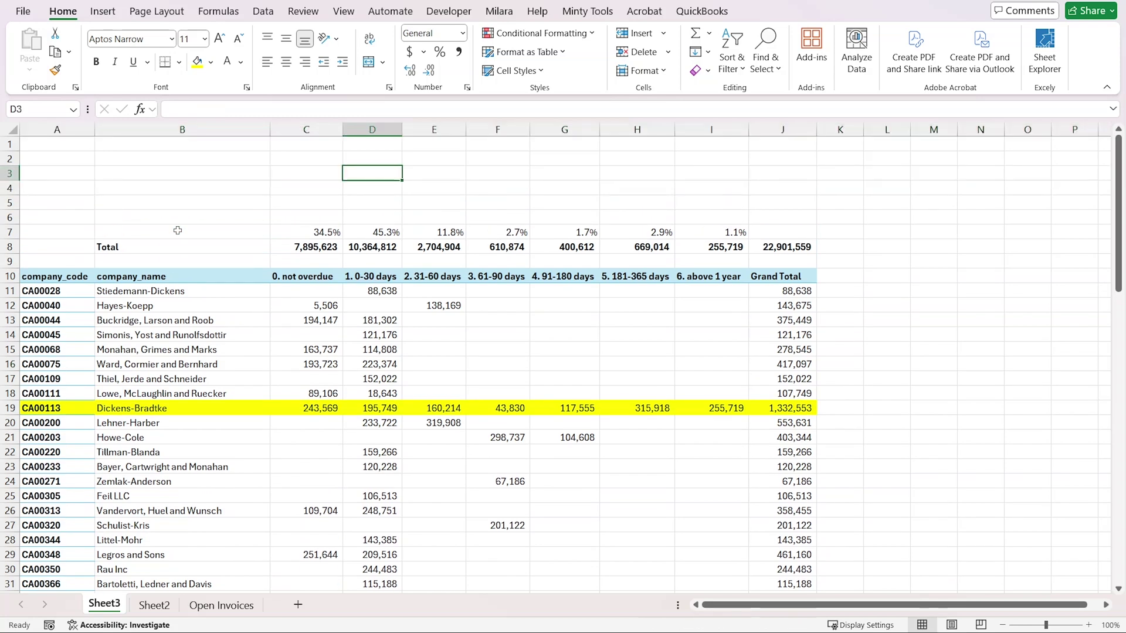
key(Left)
key(Left)
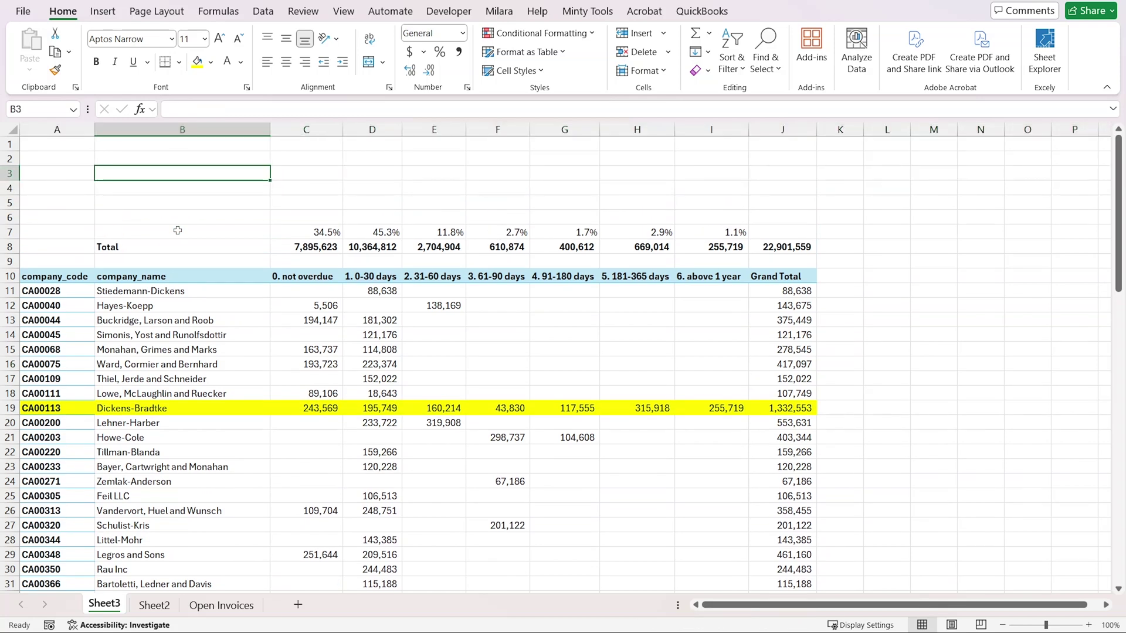
text(DDA)
key(Tab)
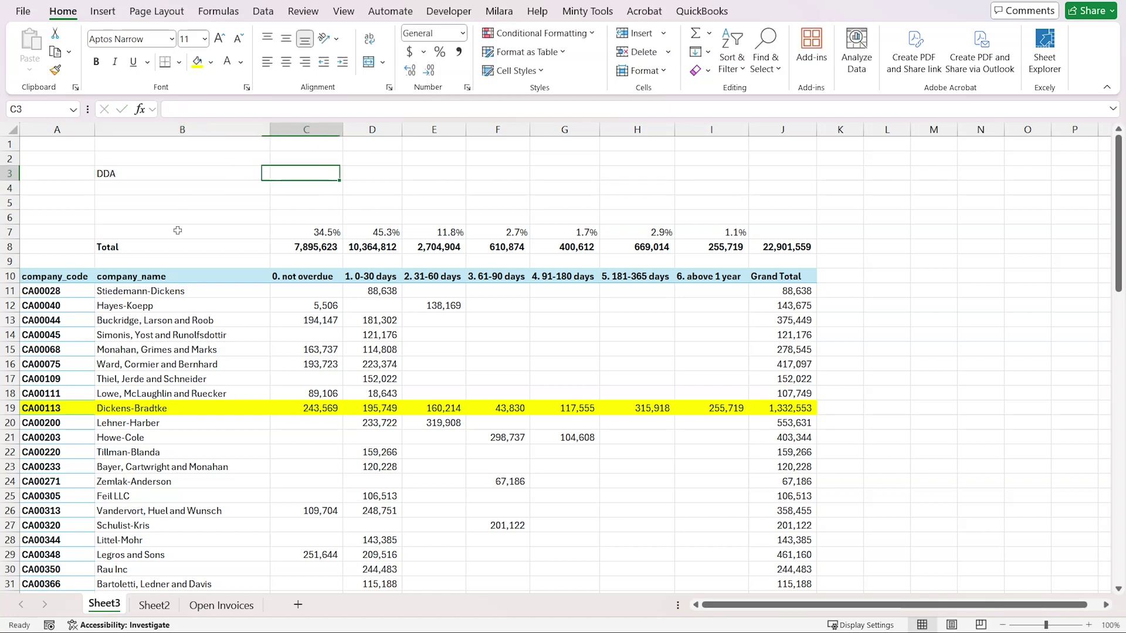
key(Left)
key(F2)
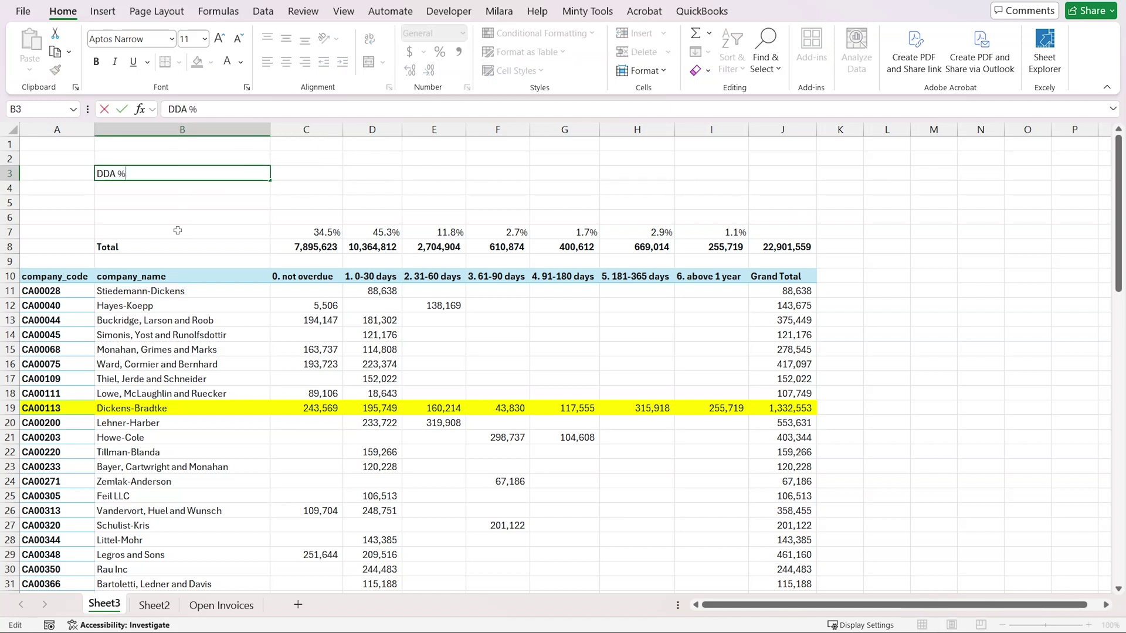
key(ctrl+Return)
Enter a 0% DDA rate in C3 under the first bucket.
key(Right)
key(Right)
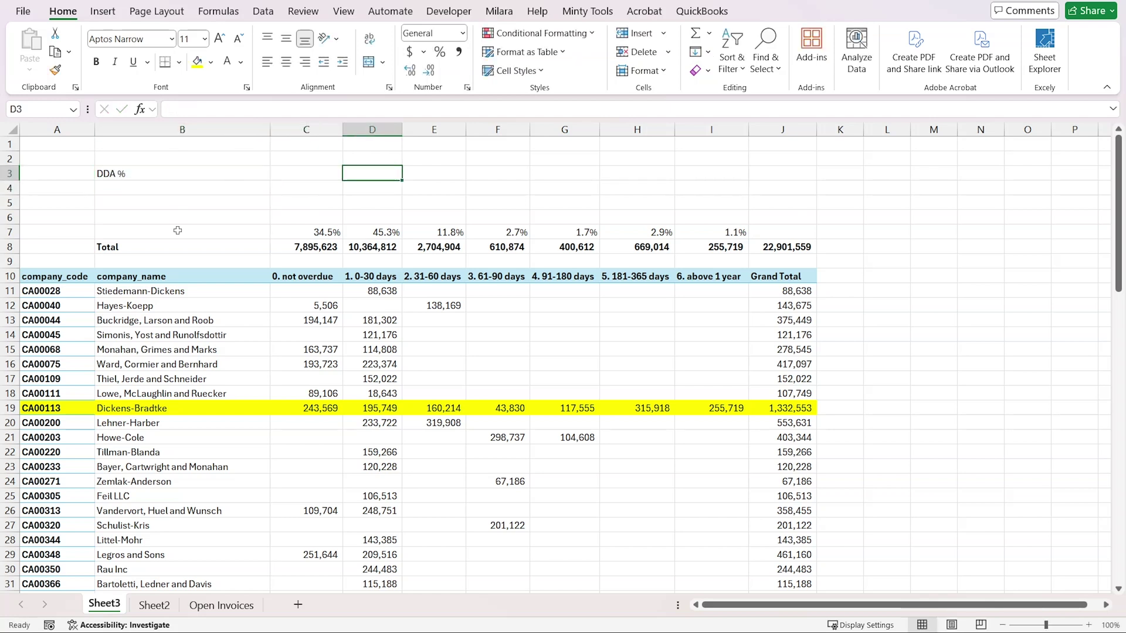
key(Right)
key(Right)
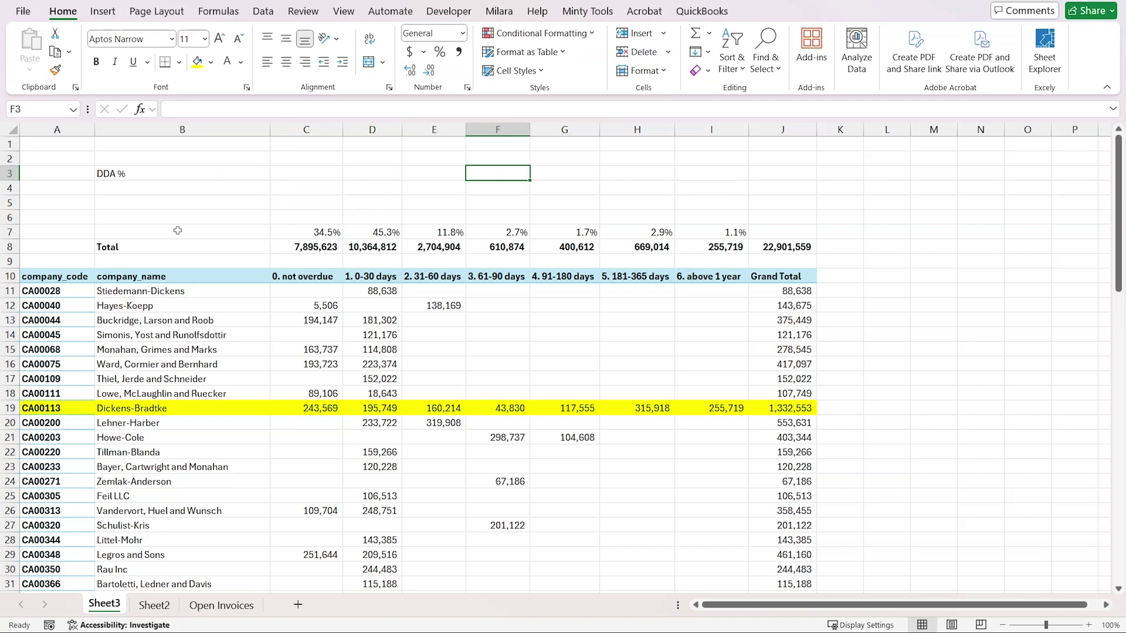
key(Left)
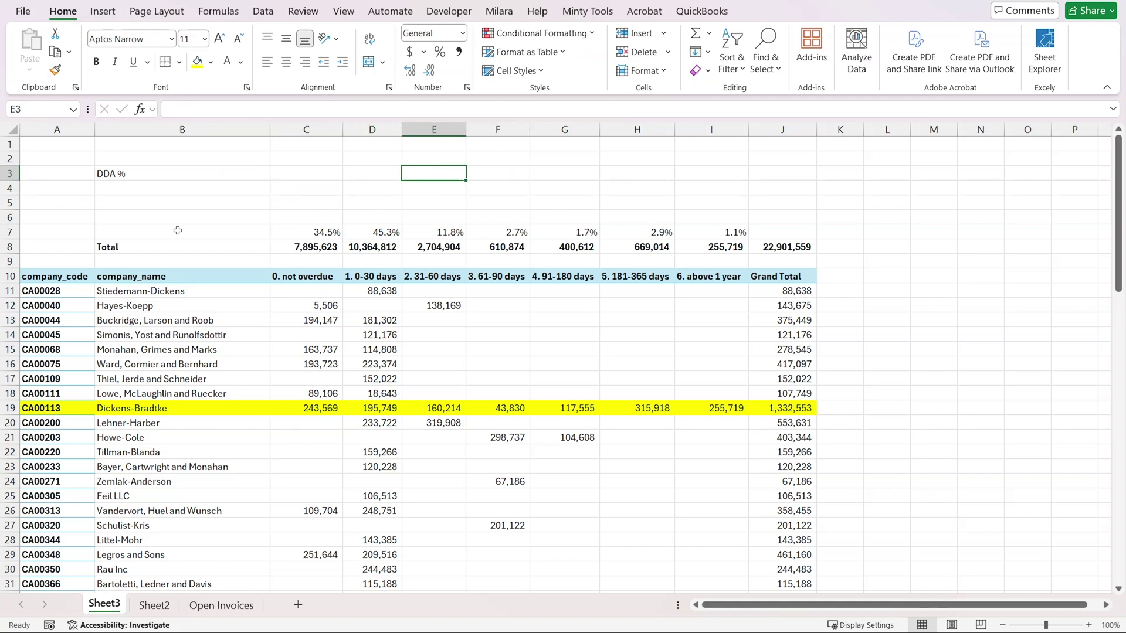
key(Right)
key(Right)
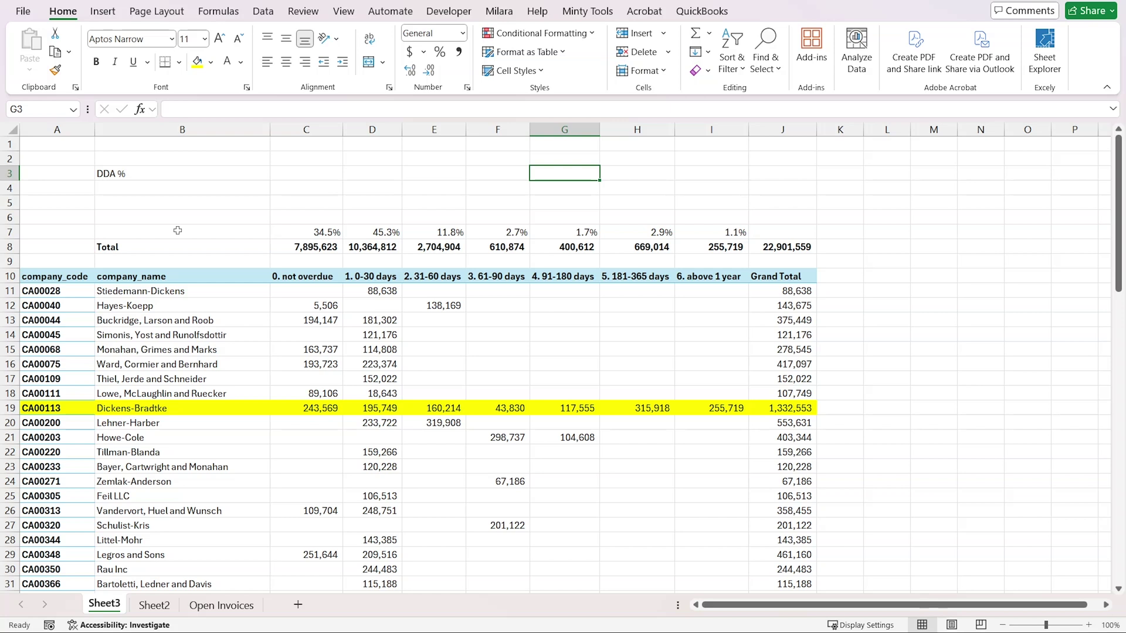
key(Left)
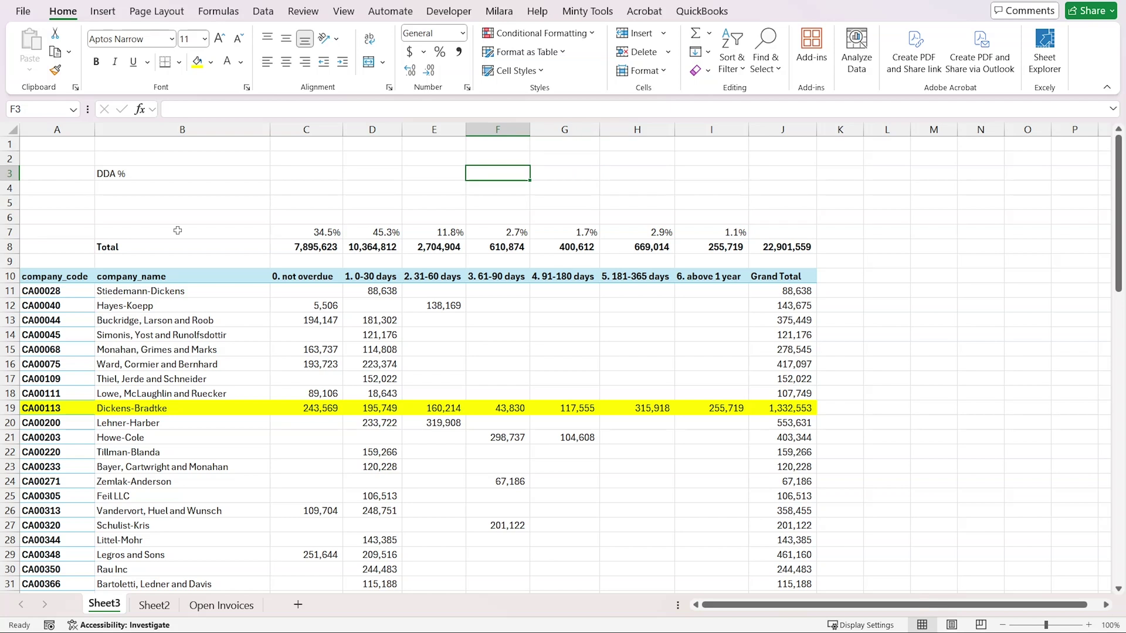
key(Left)
key(Left)
key(Left)
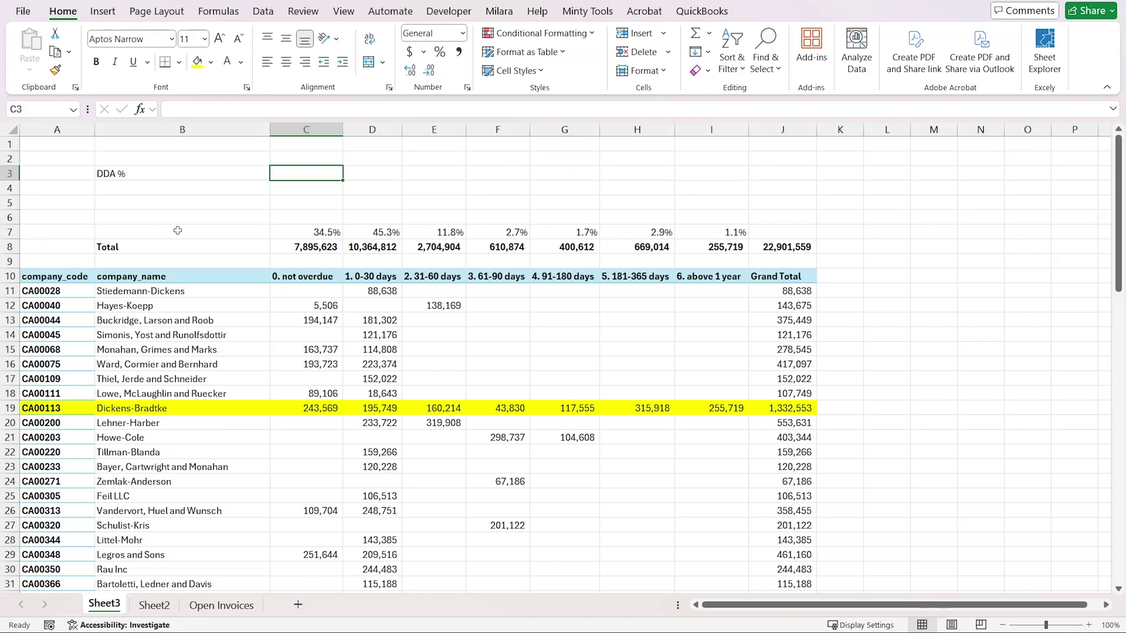
text(0%)
key(Return)
Fill the 0% rate across C3:I3 for all seven buckets.
key(Up)
key(shift+Right)
key(shift+Right)
key(shift+Right)
key(shift+Right)
key(shift+Right)
key(shift+Right)
key(shift+Right)
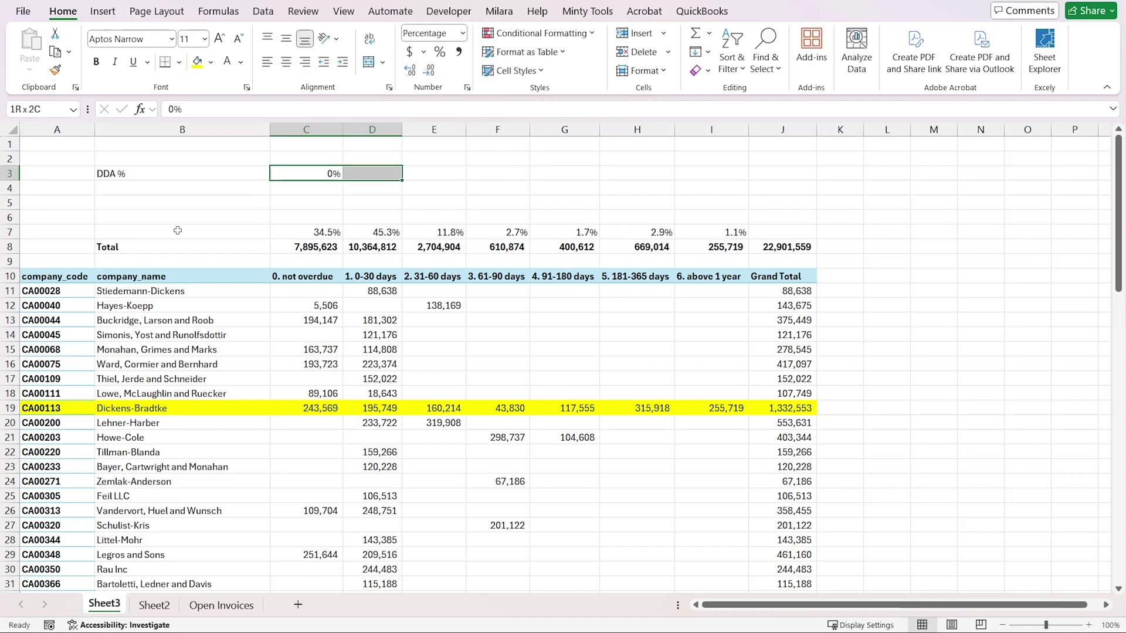
key(shift+Left)
key(ctrl+r)
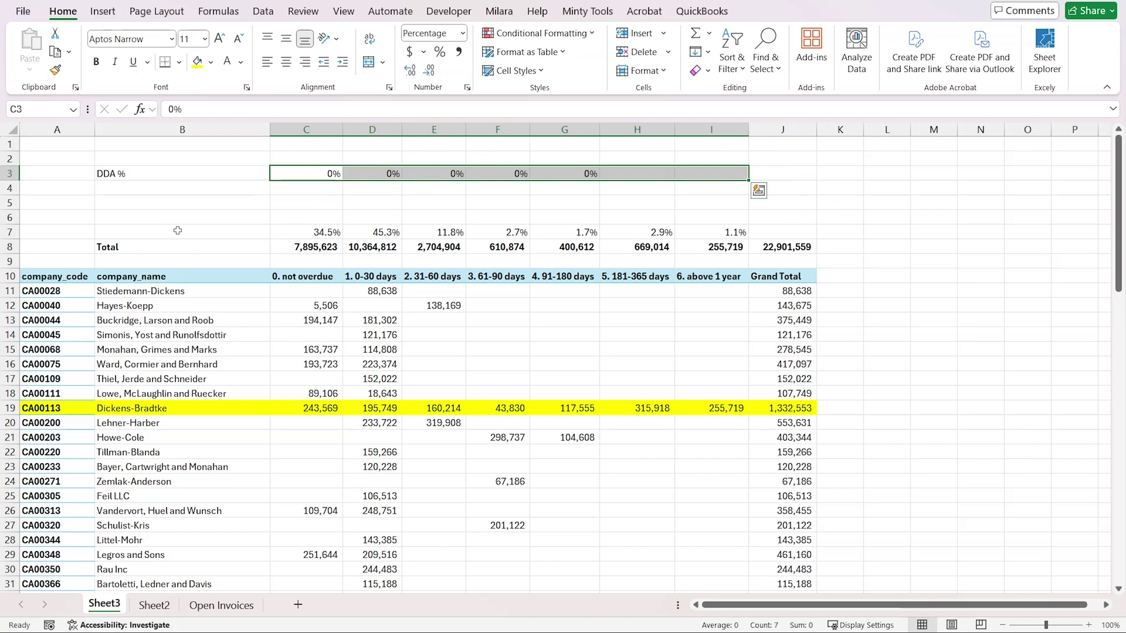
key(shift+Left)
key(shift+Left)
key(shift+Left)
key(shift+Left)
key(shift+Left)
key(shift+Left)
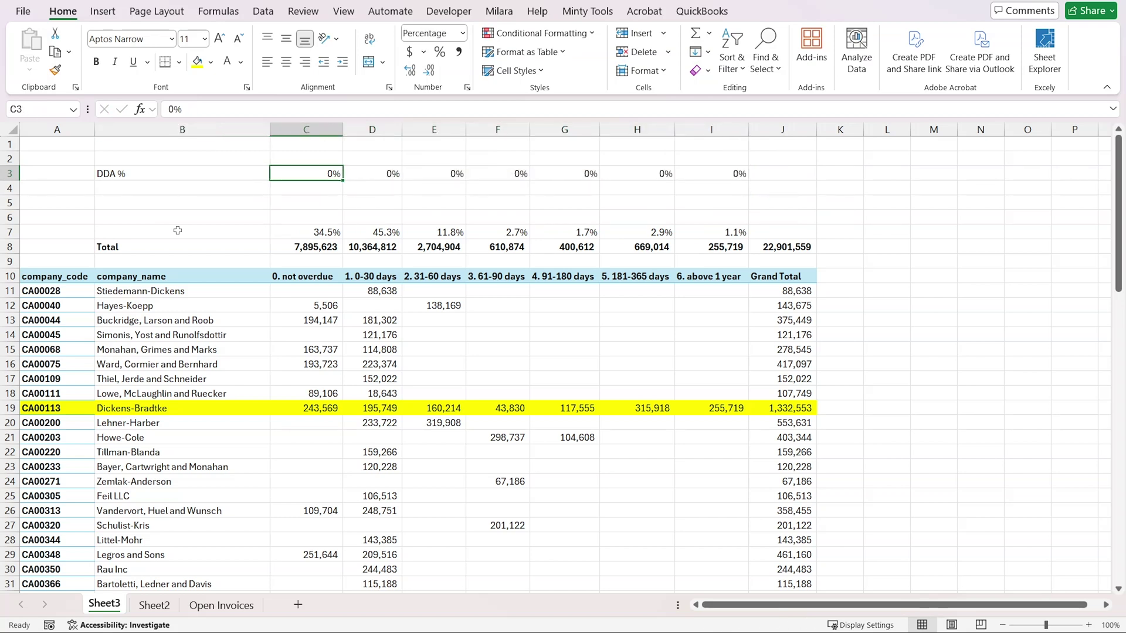
key(Down)
Enter =C3*C8 in C4 and fill it across to I4.
text(=)
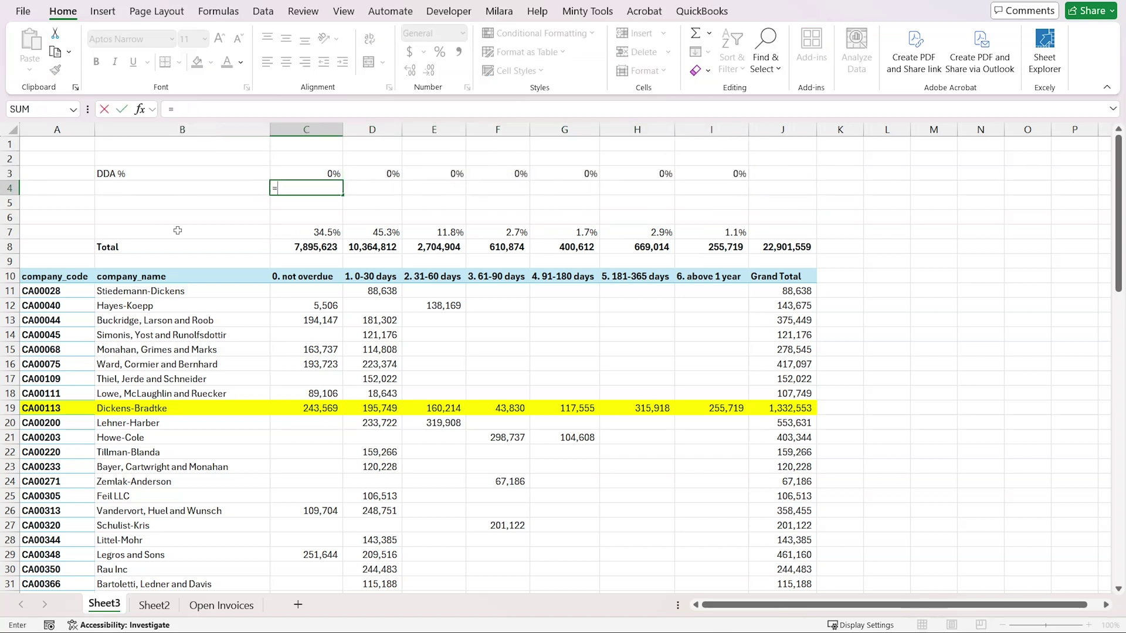
key(Up)
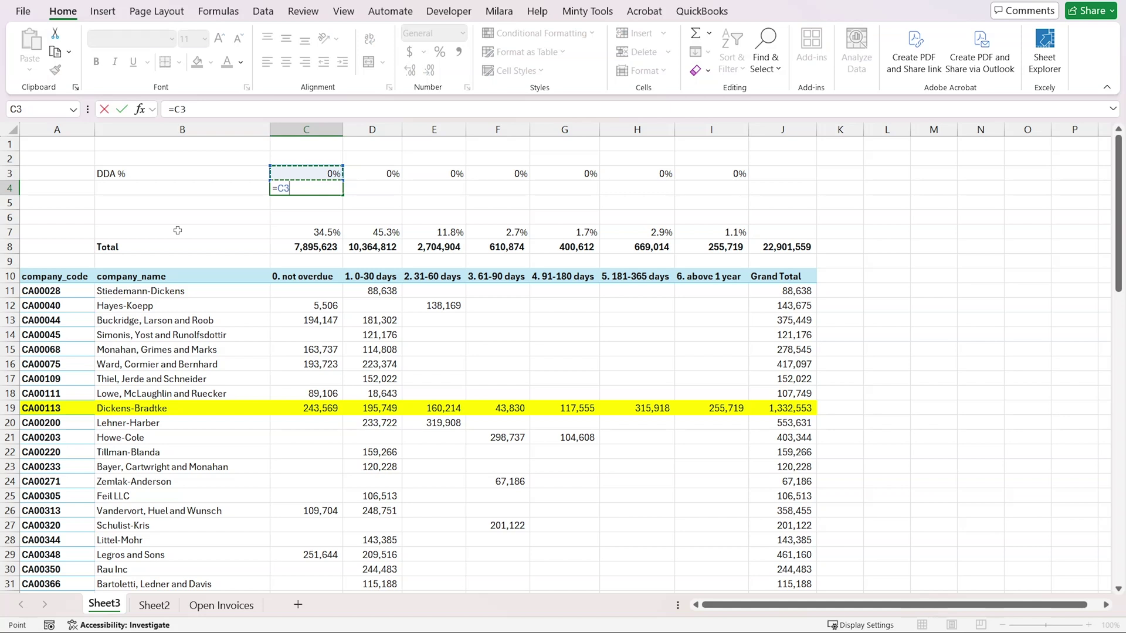
text(*)
key(Down)
key(Down)
key(Down)
key(Down)
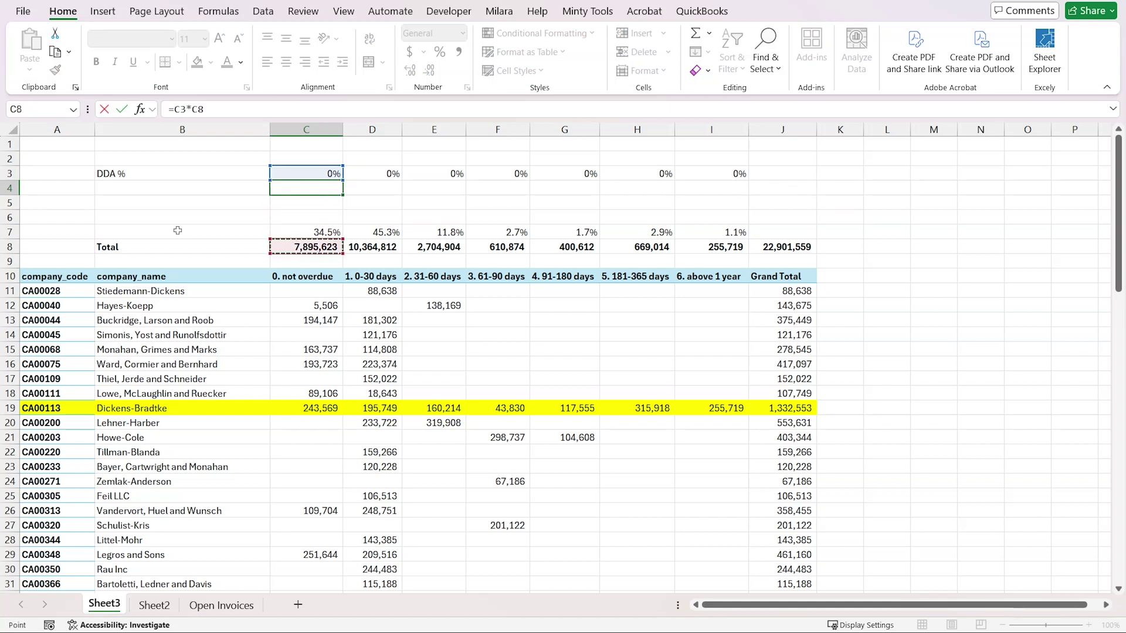
key(Return)
key(Up)
key(shift+Right)
key(shift+Right)
key(shift+Right)
key(shift+Right)
key(shift+Right)
key(shift+Right)
key(ctrl+r)
Insert two blank rows at row 6 and label B6 'DDA Provision'.
key(Down)
key(Down)
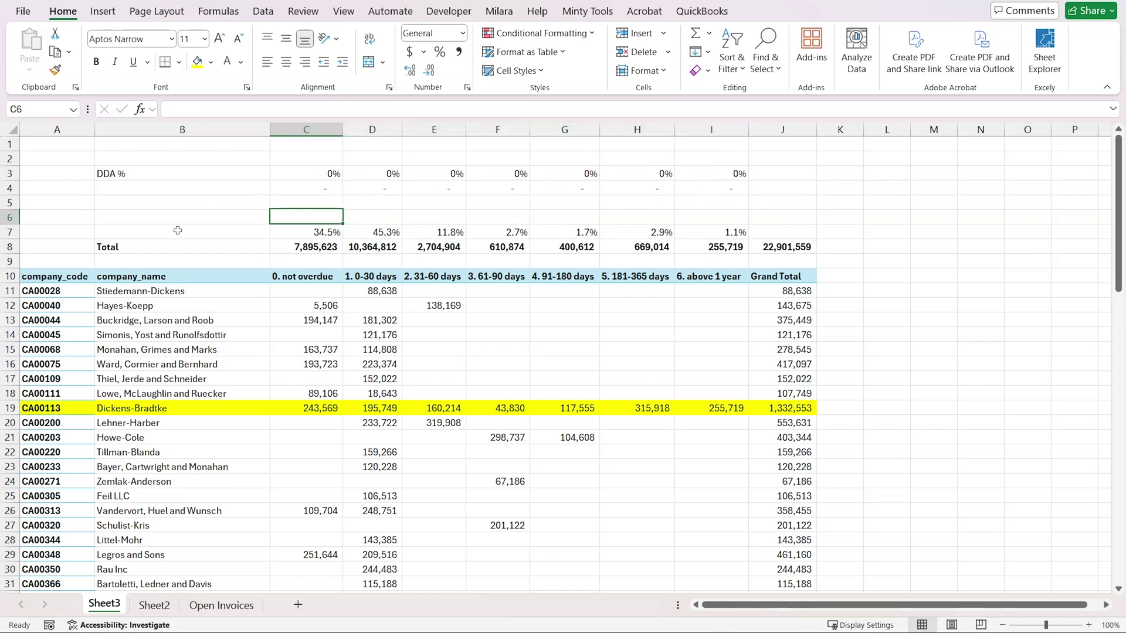
key(shift+space)
key(shift+Down)
key(ctrl+shift+plus)
key(Left)
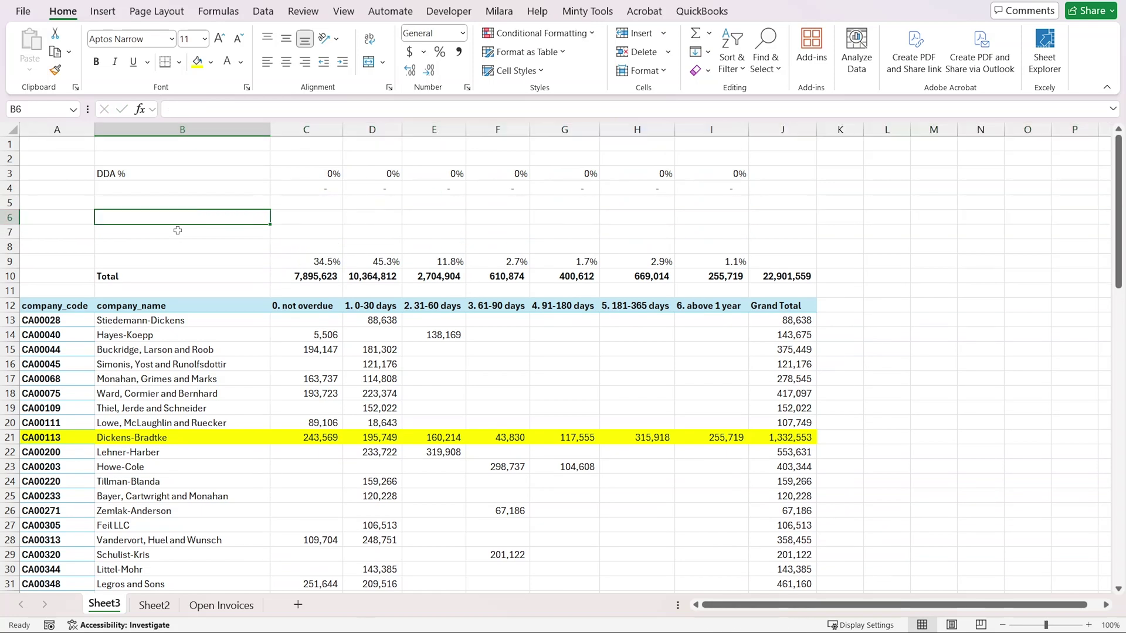
text(DDA Provision)
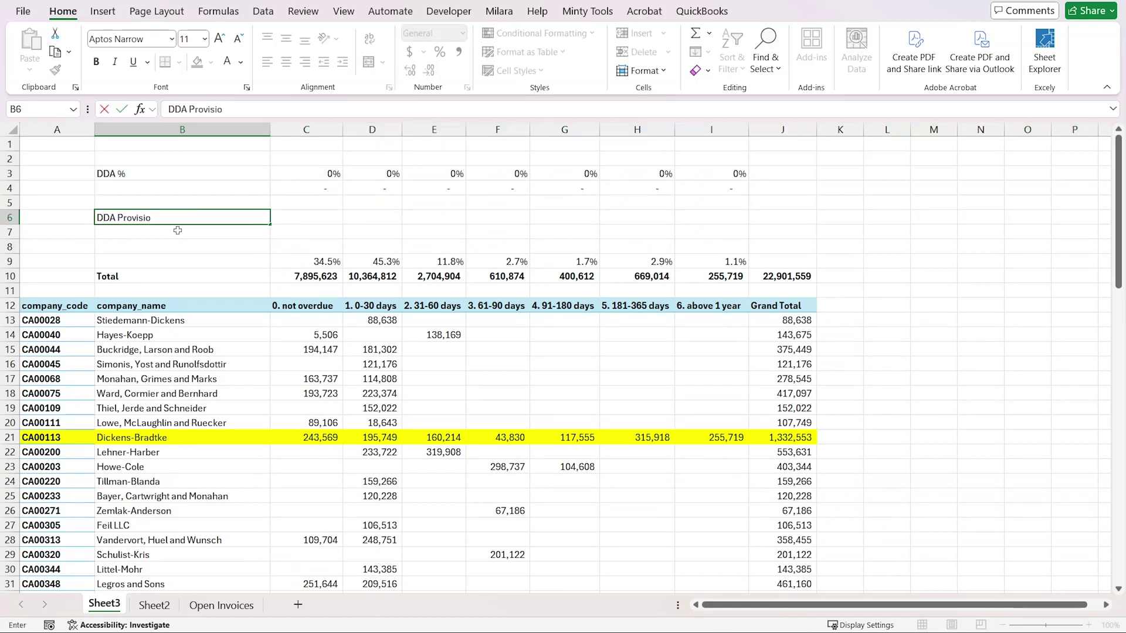
key(Return)
Total the provisions in C6 with =SUM(C4:I4).
key(Up)
key(Right)
text(=su)
key(Tab)
key(Up)
key(Up)
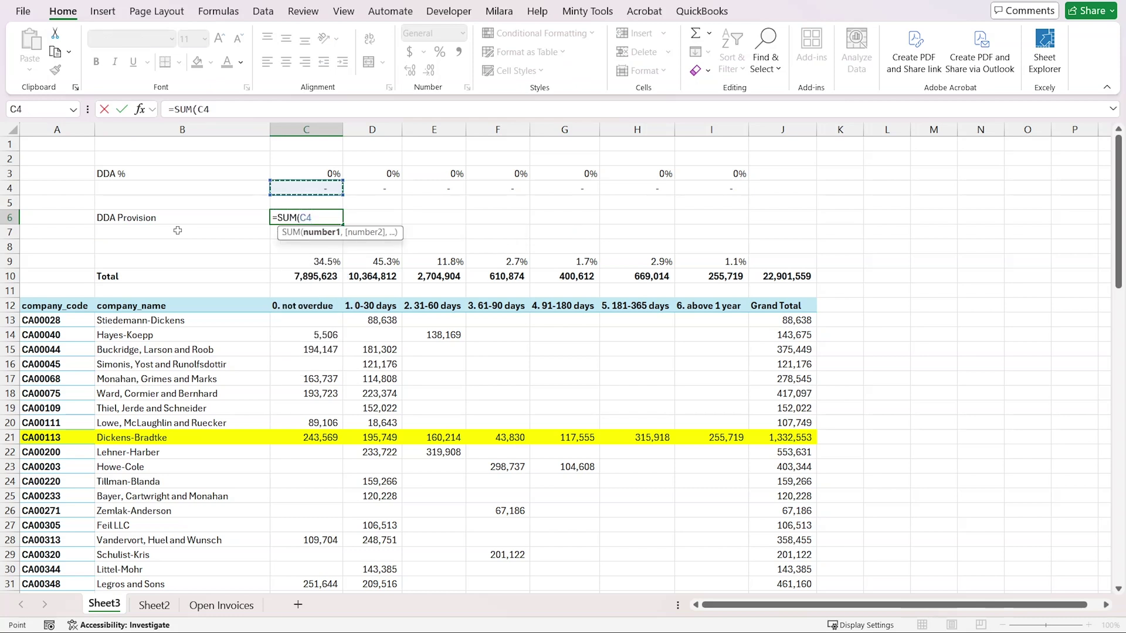
key(shift+Right)
key(shift+Right)
key(shift+Right)
key(shift+Right)
key(shift+Right)
key(shift+Right)
key(Return)
key(Up)
key(Right)
key(Up)
key(Up)
key(Up)
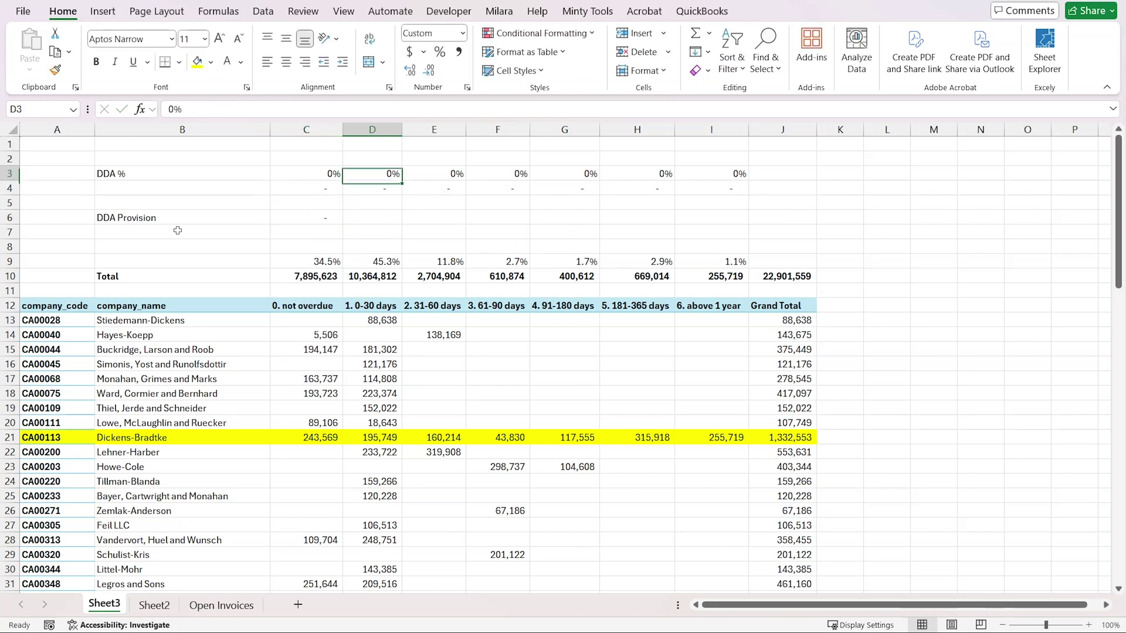
key(Right)
key(Right)
key(Right)
key(Right)
key(Right)
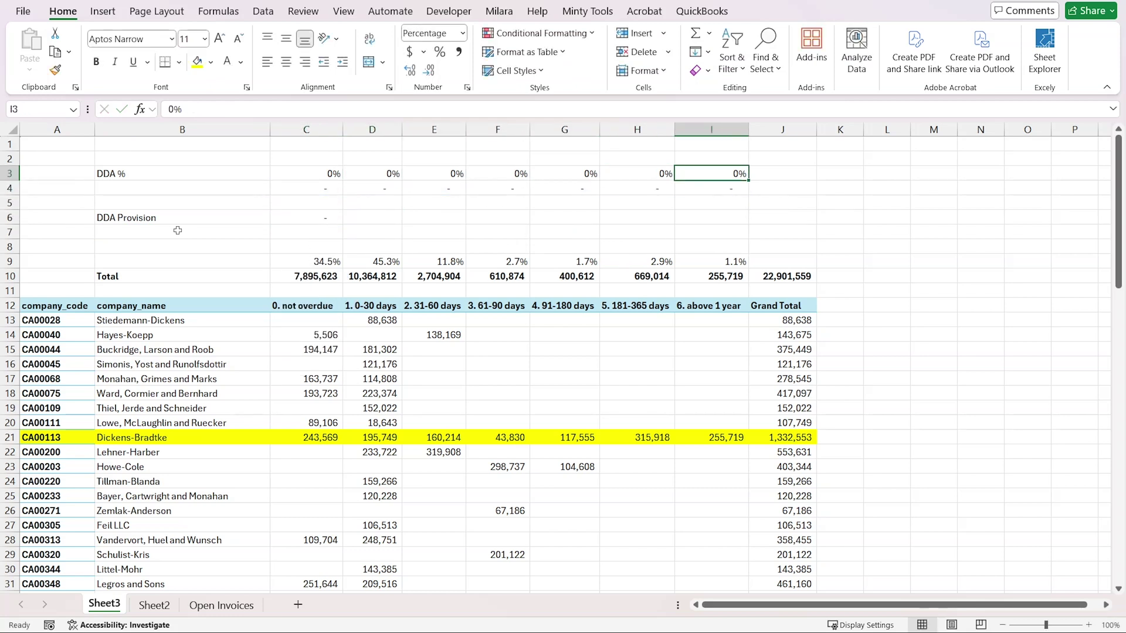
Enter DDA rates of 100 in I3 and 50 in H3 (181-365 days).
text(100)
key(Return)
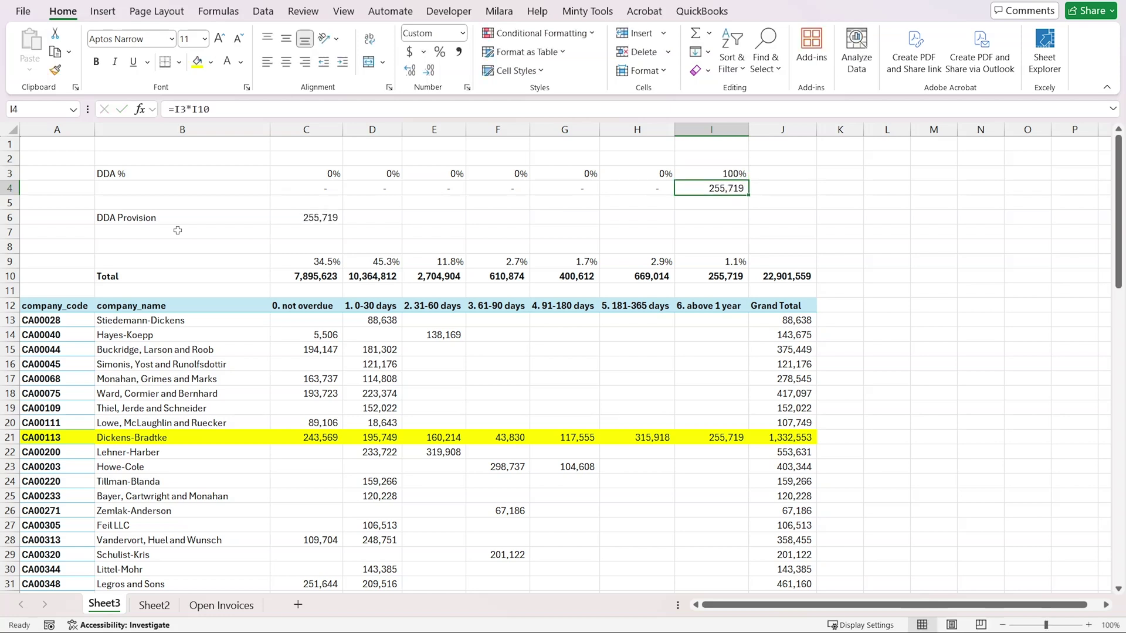
key(Left)
key(Up)
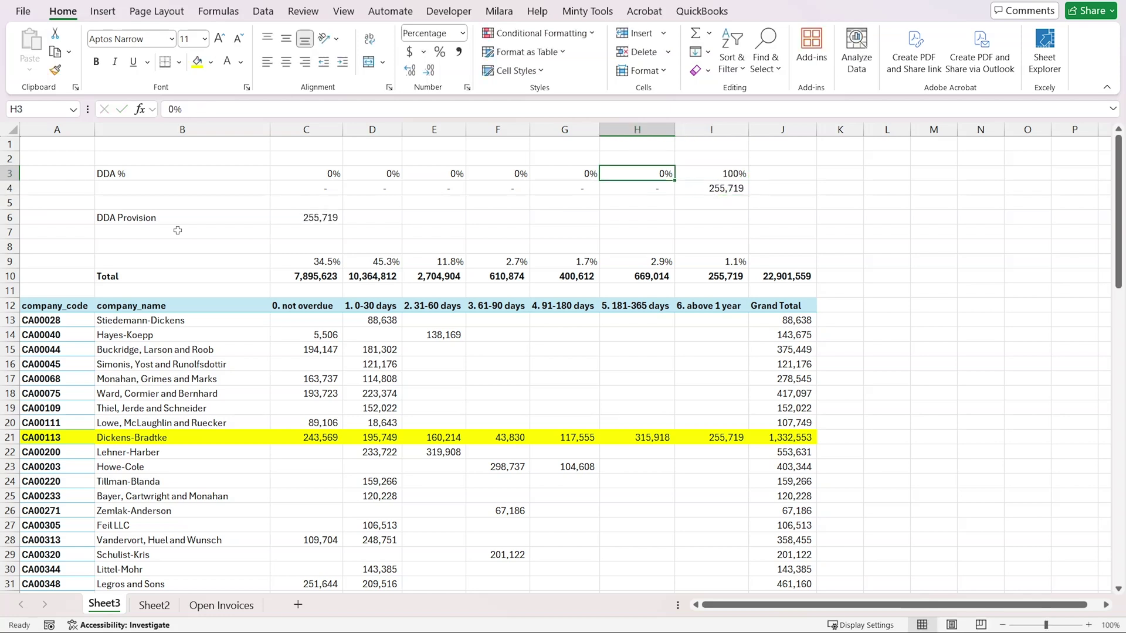
text(50)
key(Return)
Enter DDA rates of 25 in G3 (91-180 days) and 10 in F3 (61-90 days).
key(Left)
key(Up)
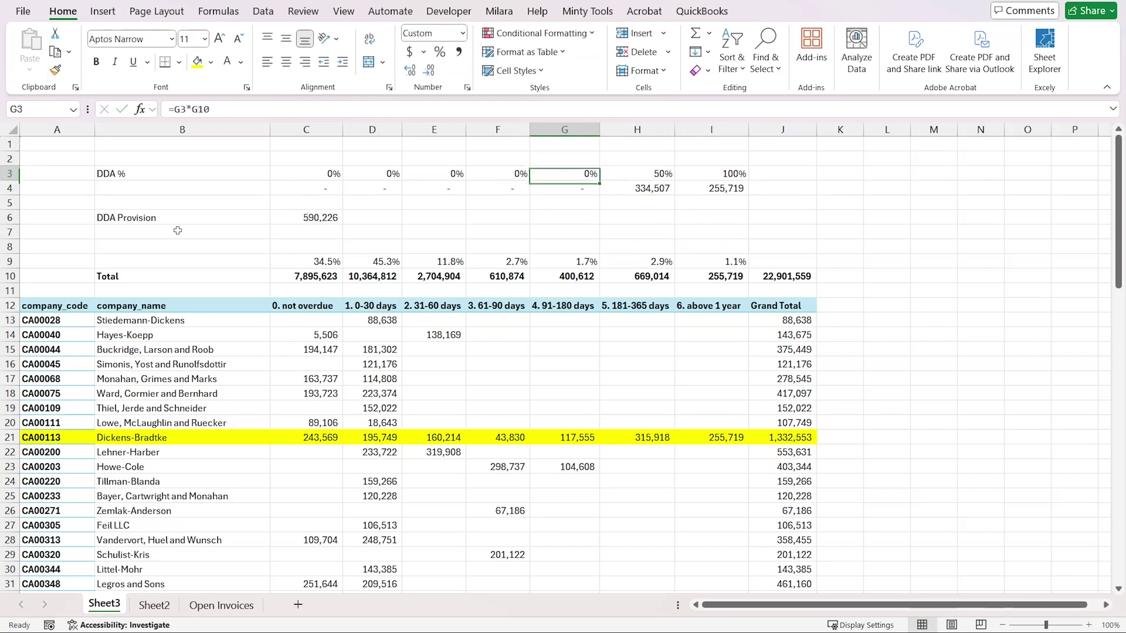
key(Right)
key(Right)
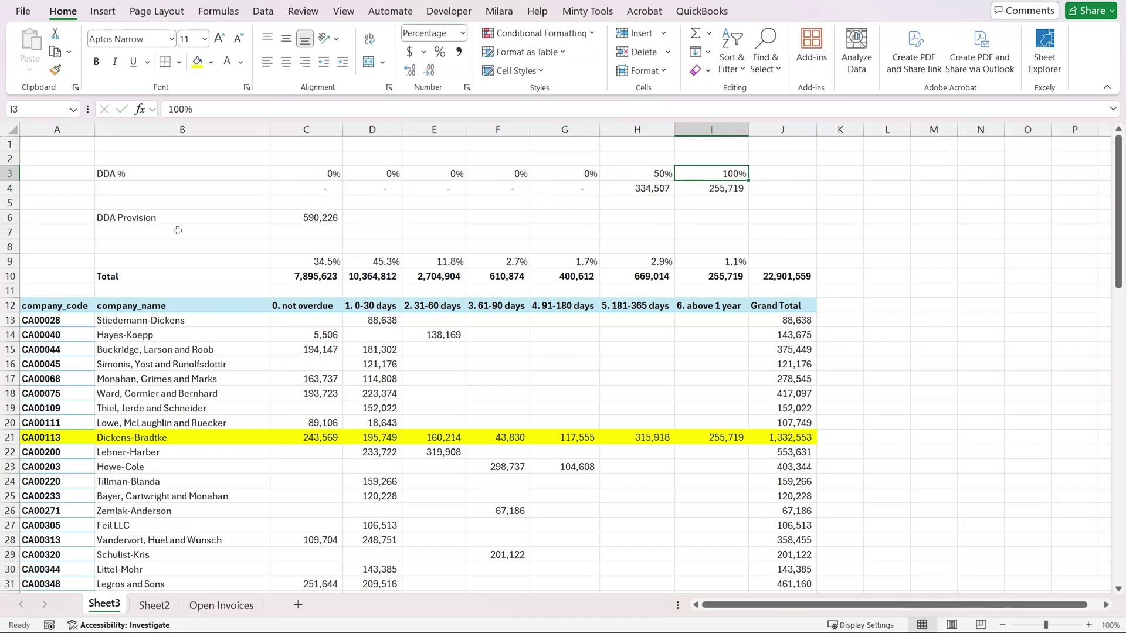
key(Left)
key(Left)
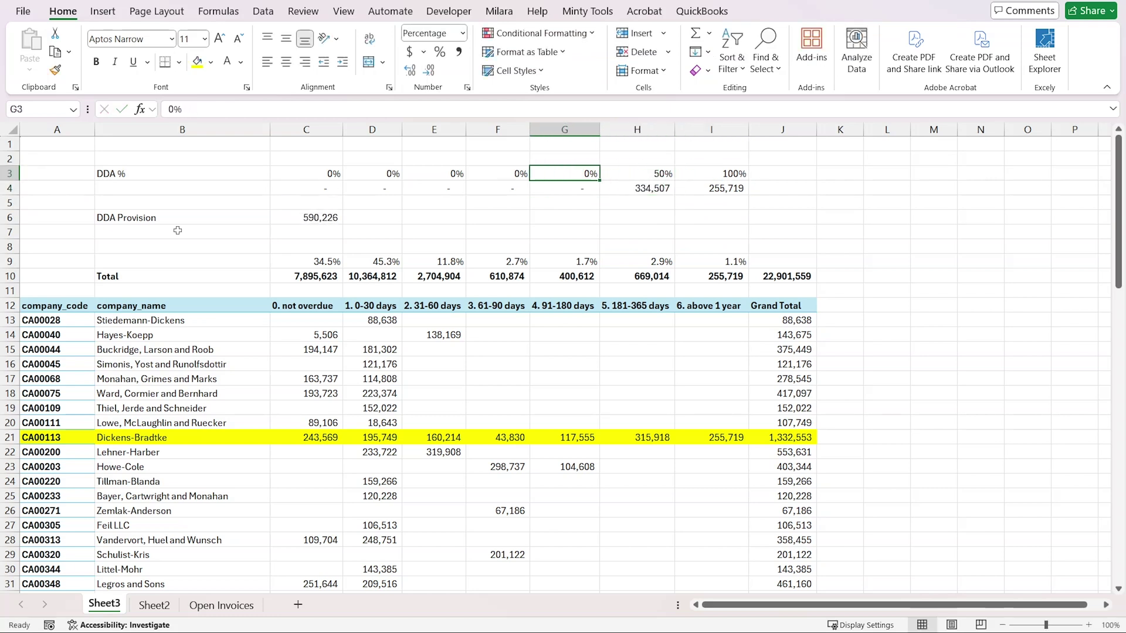
text(25)
key(Return)
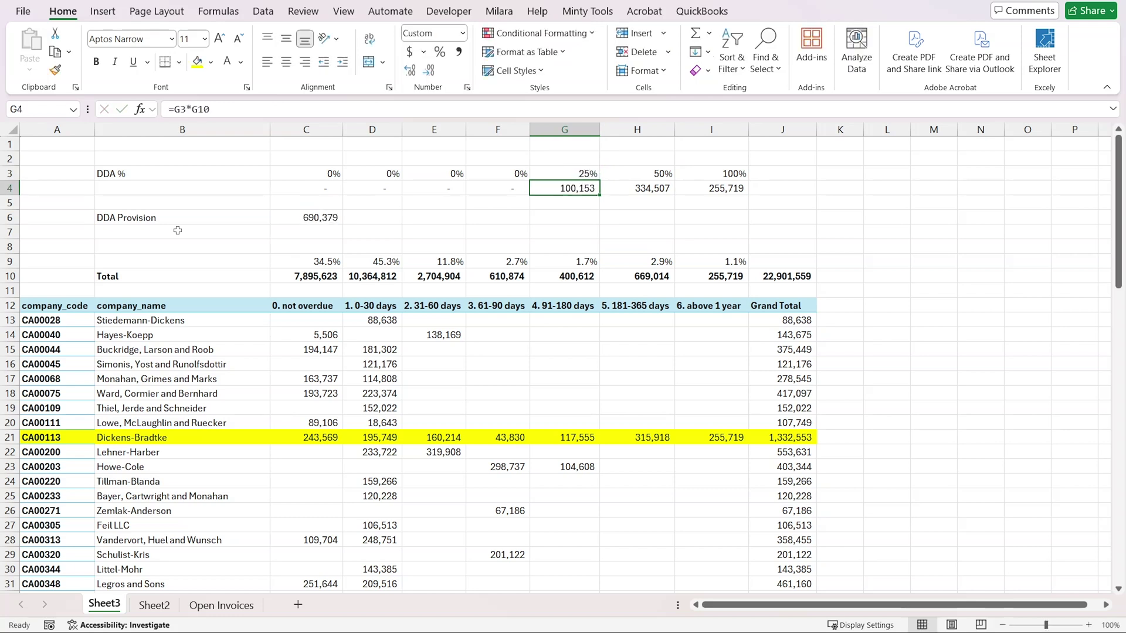
key(Left)
key(Up)
text(10)
key(Return)
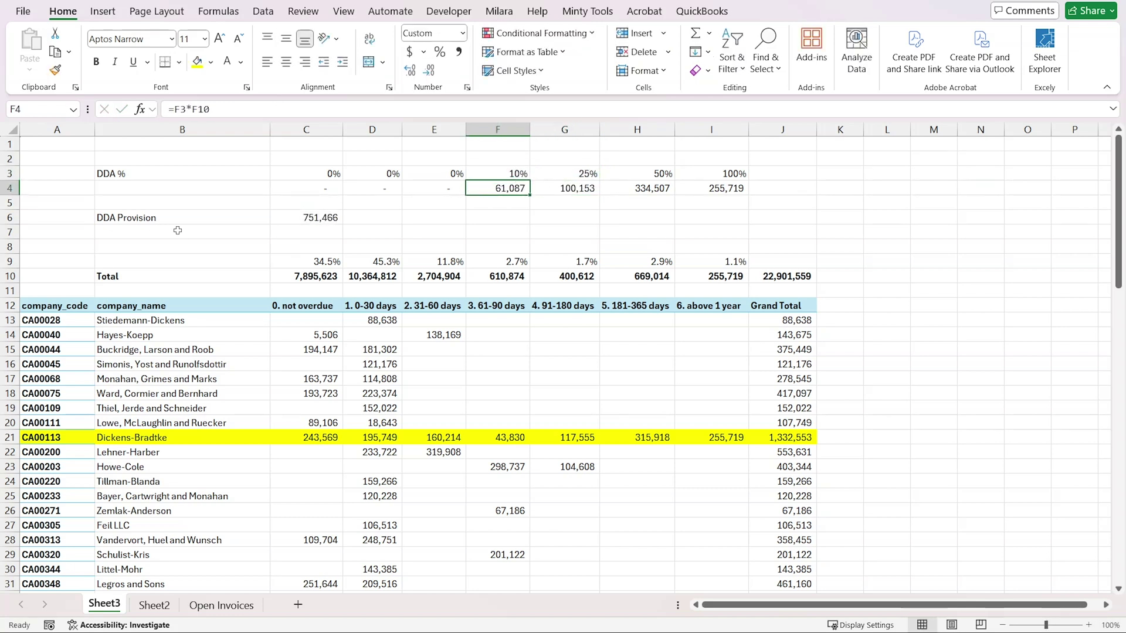
Bold the DDA Provision label and its 751,466 total.
key(Left)
key(Left)
key(Right)
key(Right)
key(Down)
key(Down)
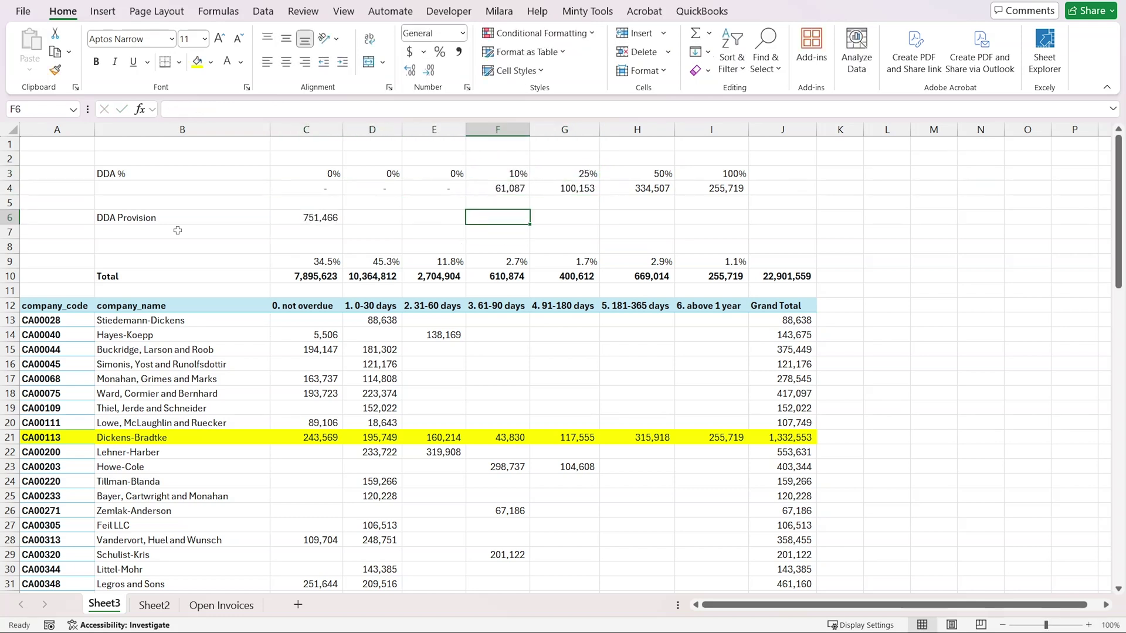
key(Left)
key(Left)
key(Left)
key(Left)
key(shift+Right)
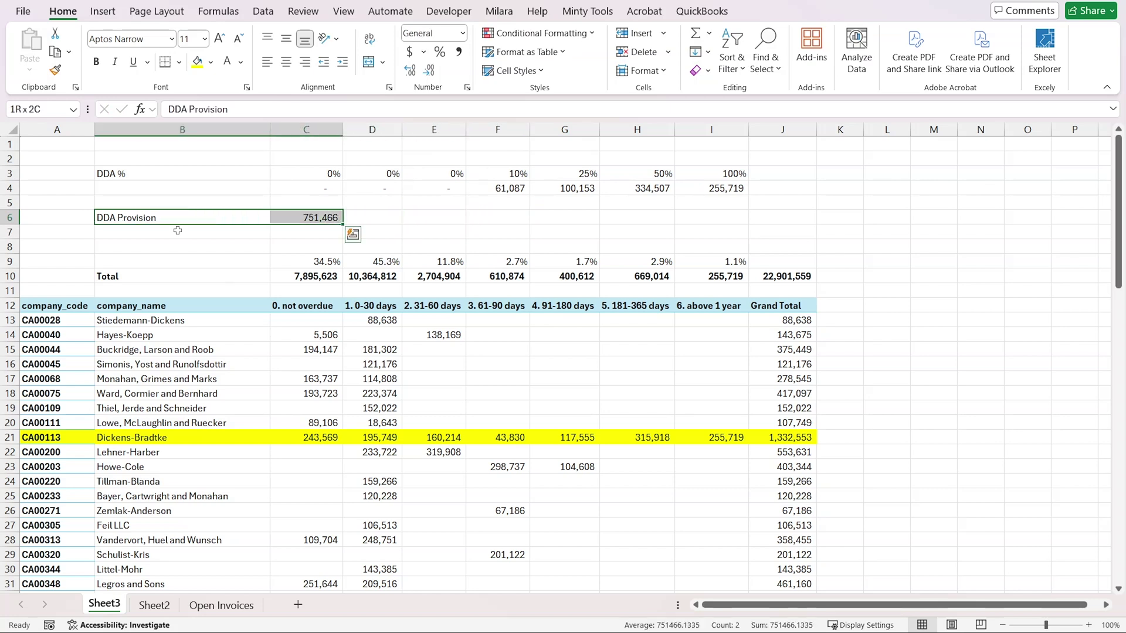
key(ctrl+b)
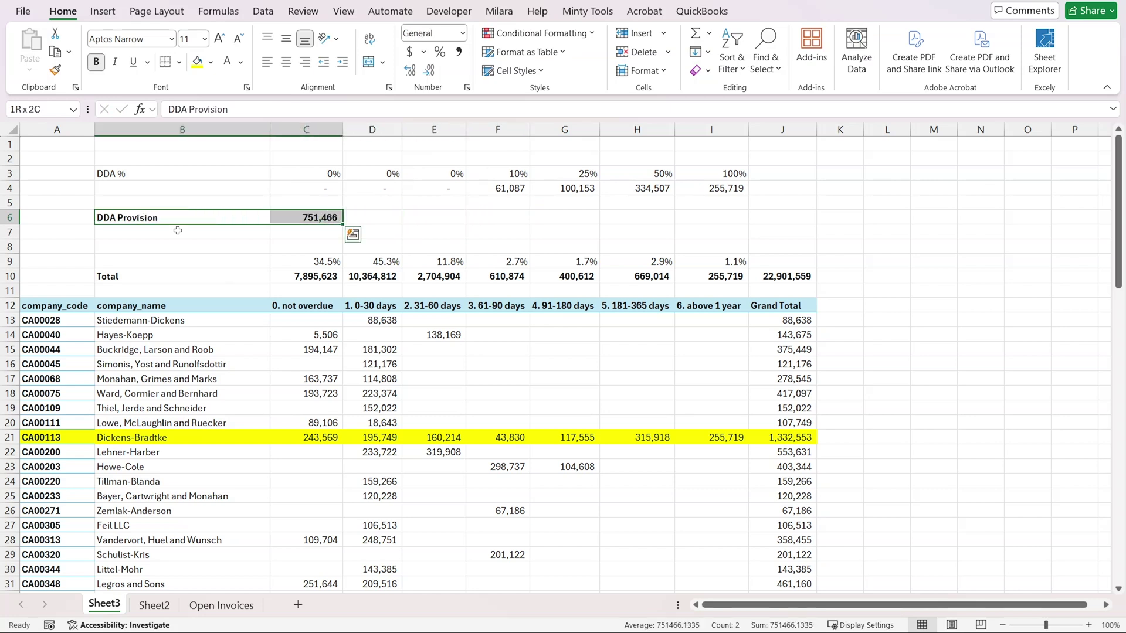
Give the DDA Provision cells a yellow fill, then check the four nonzero DDA rates.
click(197, 61)
click(396, 220)
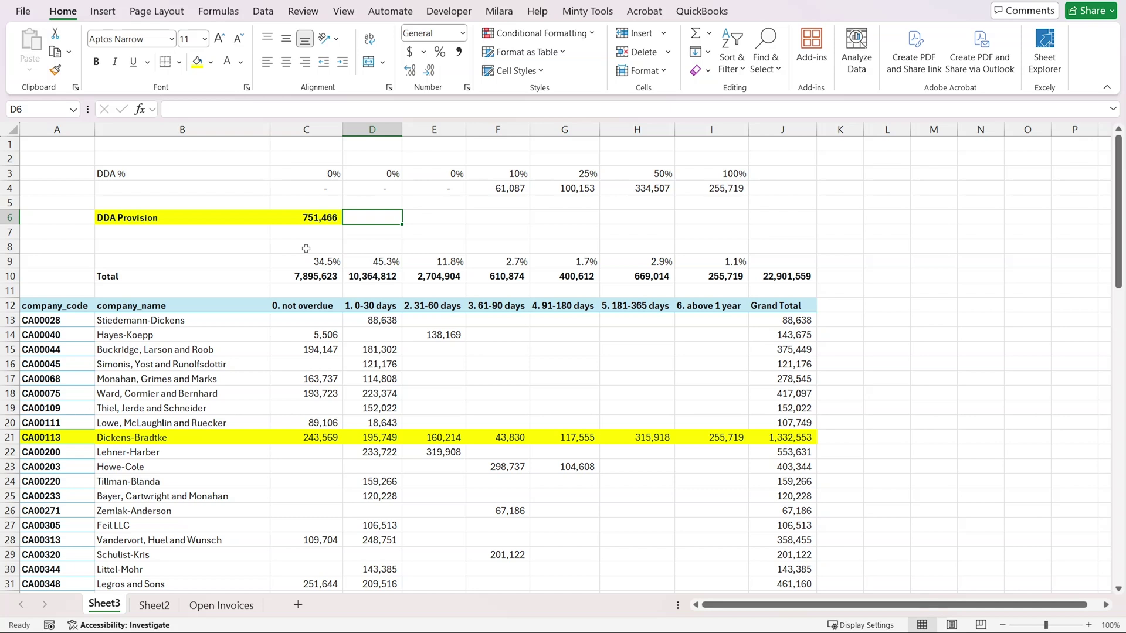
drag(496, 180, 733, 174)
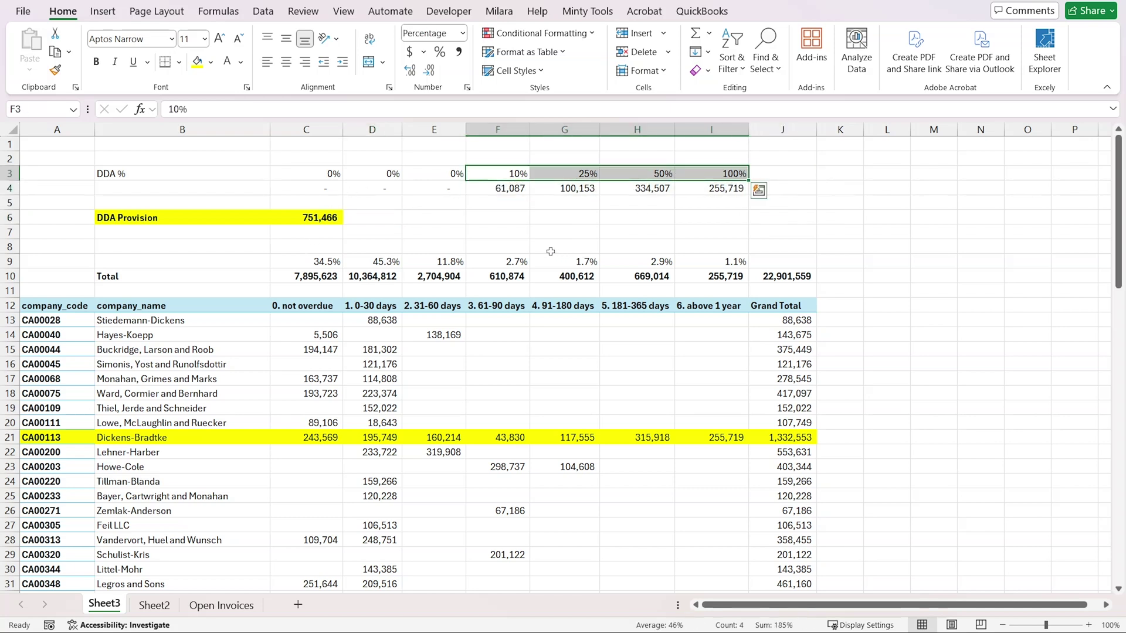
click(537, 231)
click(507, 222)
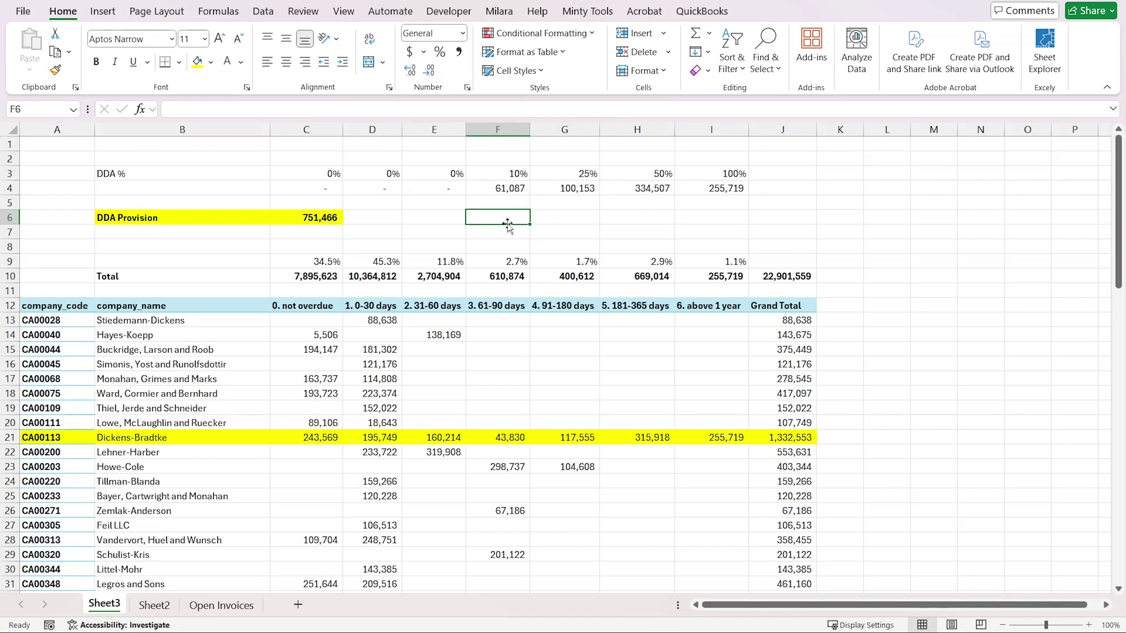